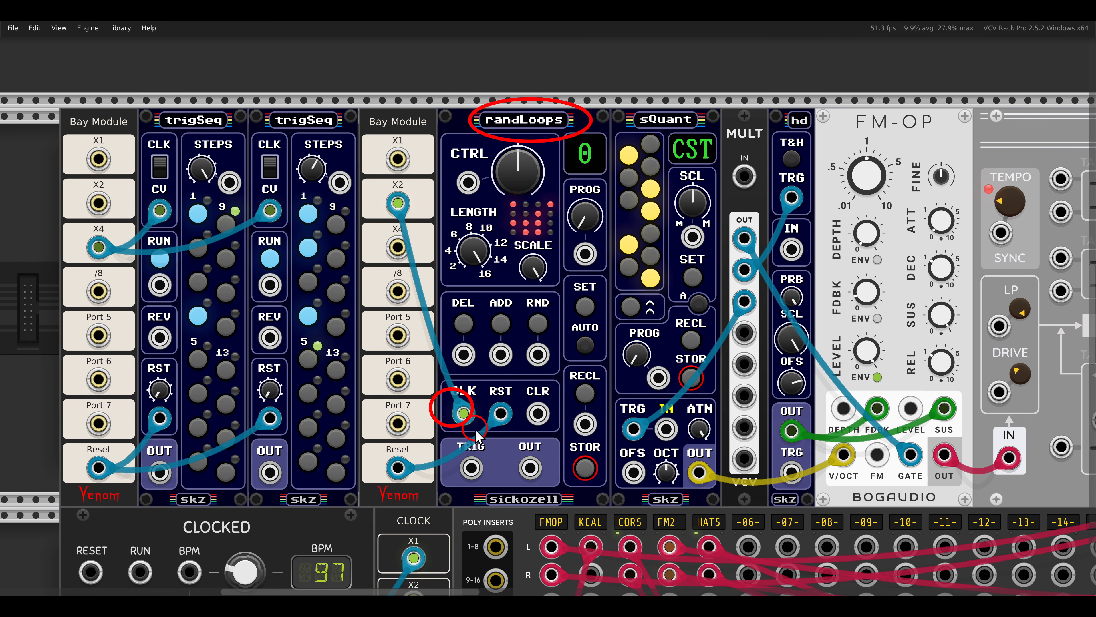
Patch the randLoops TRIG output to the MULT input and set its Trig Output type to Clock Width.
{"action": "left_click_drag", "start_coordinate": [835, 90], "coordinate": [953, 148]}
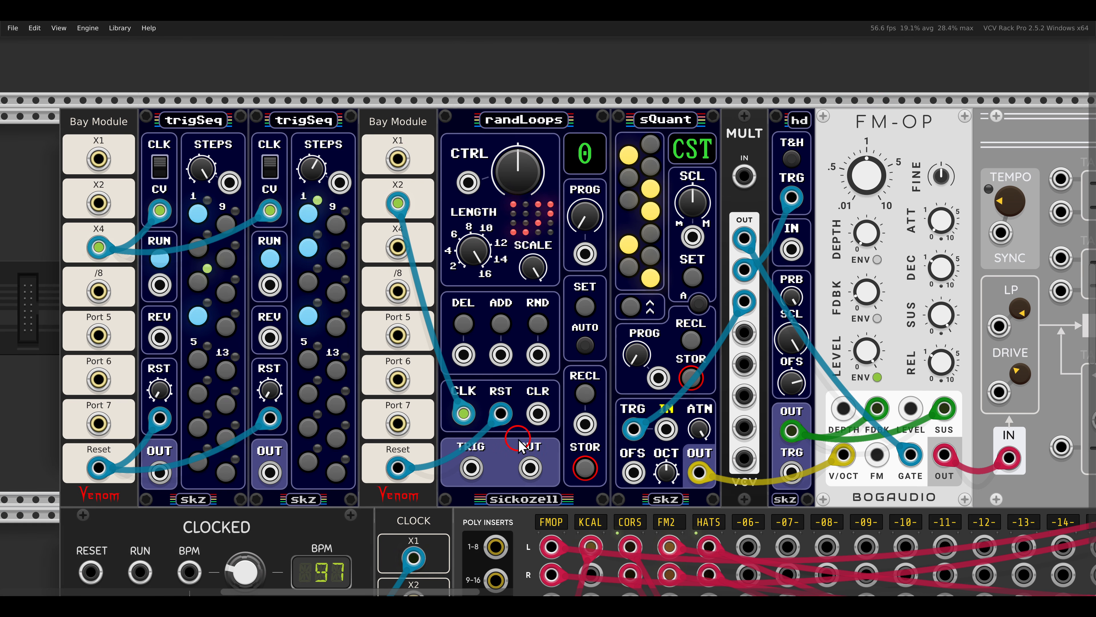
{"action": "mouse_move", "coordinate": [472, 467]}
{"action": "left_mouse_down"}
{"action": "mouse_move", "coordinate": [483, 471]}
{"action": "mouse_move", "coordinate": [738, 184]}
{"action": "left_mouse_up"}
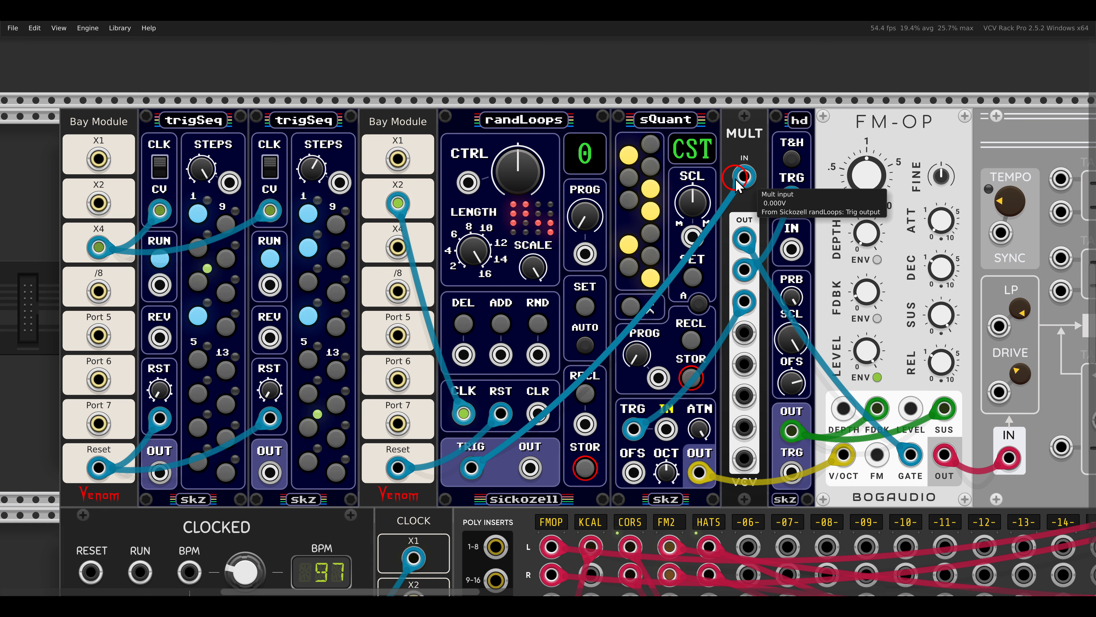
{"action": "right_click", "coordinate": [552, 128]}
{"action": "mouse_move", "coordinate": [582, 344]}
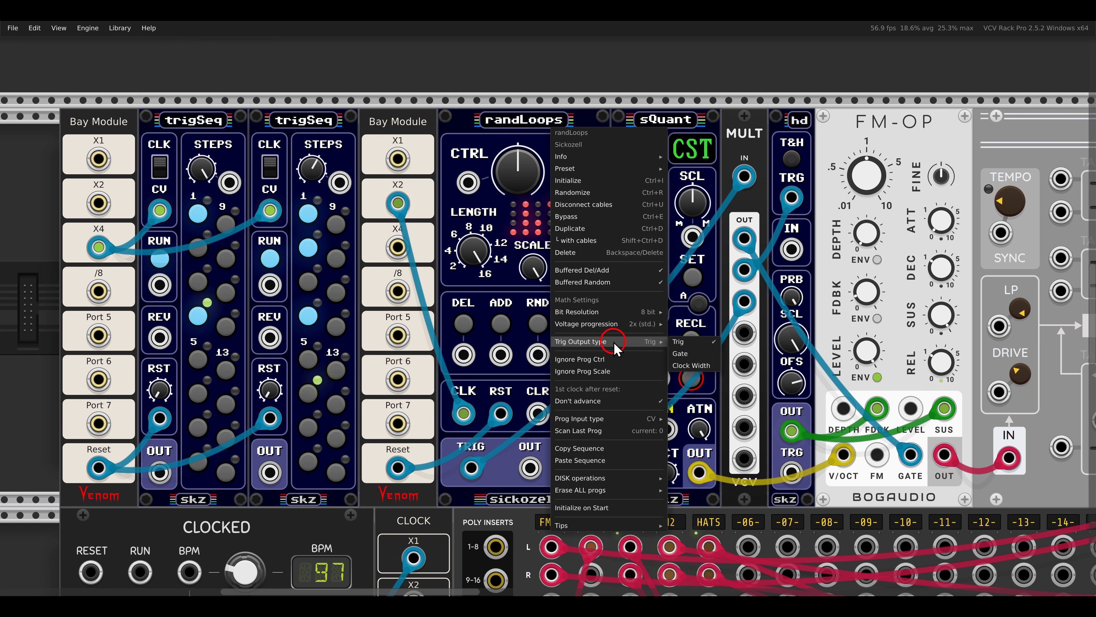
{"action": "left_click", "coordinate": [691, 364]}
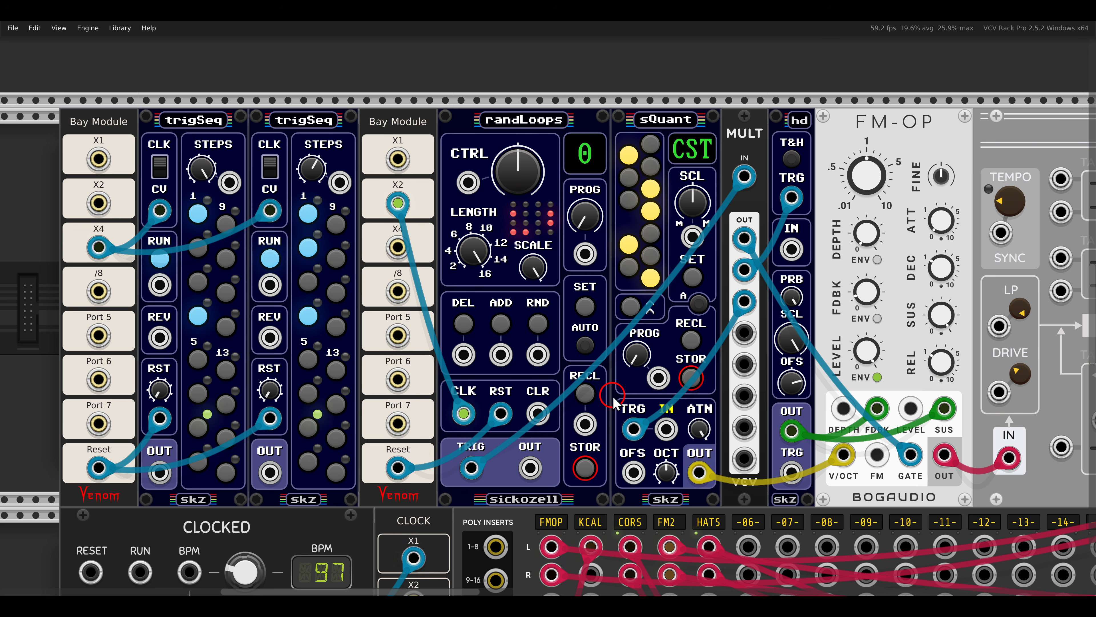
Patch the randLoops OUT output to the sQuant IN input.
{"action": "left_click_drag", "start_coordinate": [495, 433], "coordinate": [553, 482]}
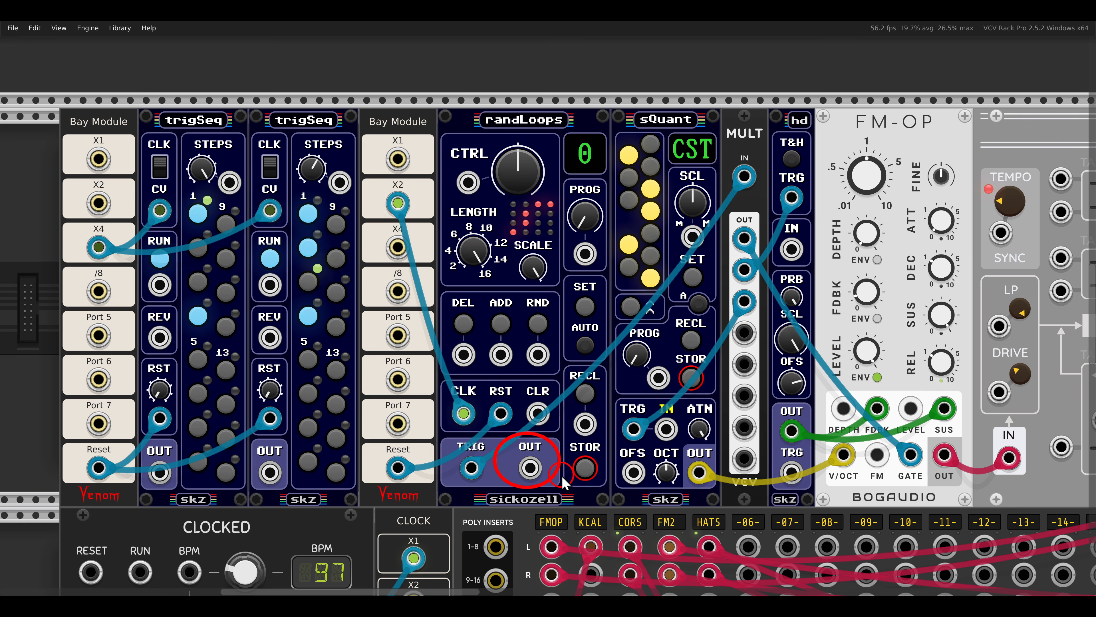
{"action": "key", "text": "Escape"}
{"action": "left_click_drag", "start_coordinate": [531, 469], "coordinate": [666, 430]}
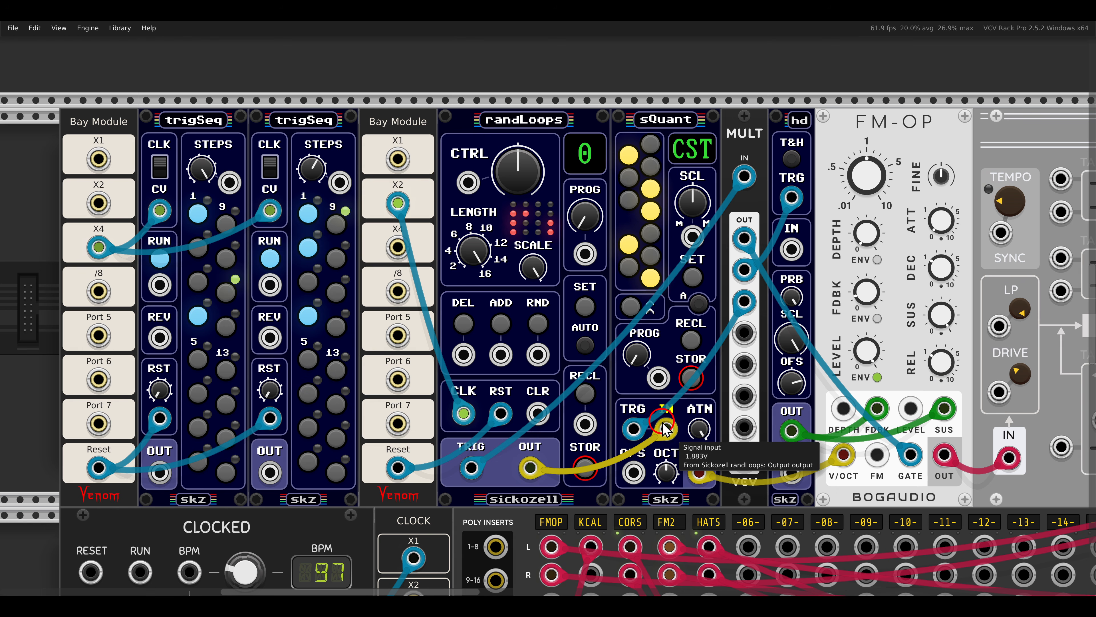
Lower the Scale on the upper randLoops module and shorten its loop Length.
{"action": "left_click_drag", "start_coordinate": [501, 230], "coordinate": [555, 273]}
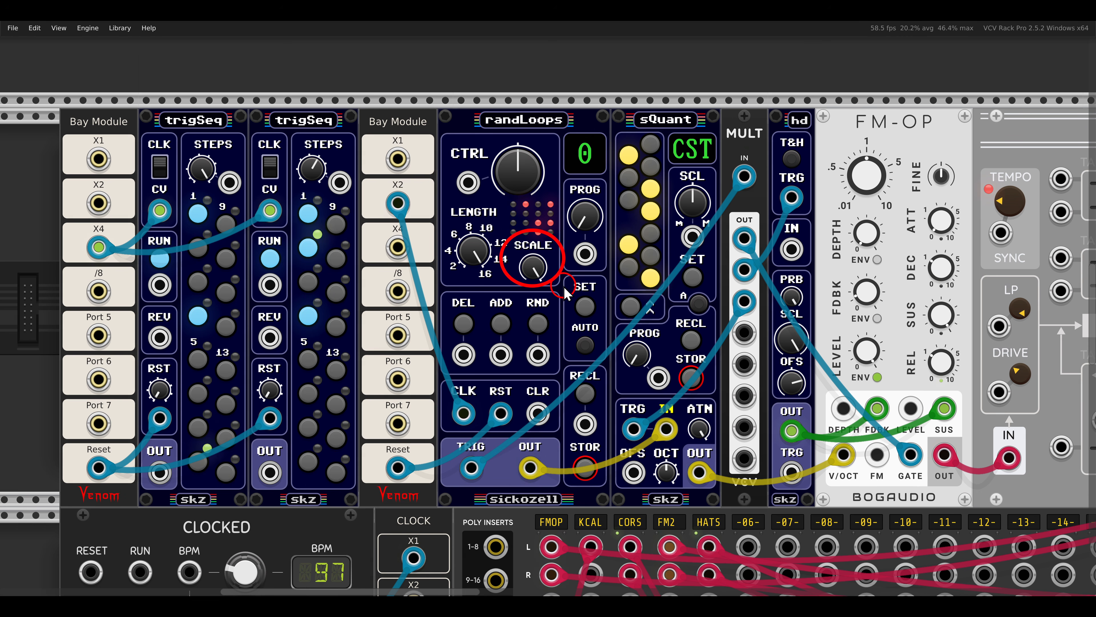
{"action": "key", "text": "Escape"}
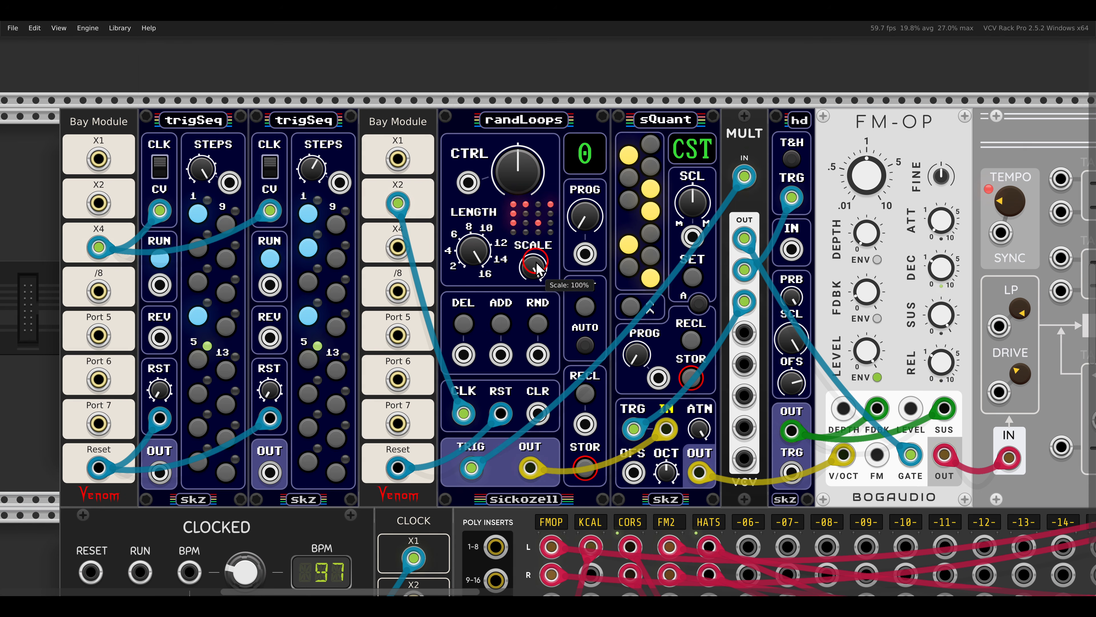
{"action": "left_click_drag", "start_coordinate": [533, 269], "coordinate": [538, 337]}
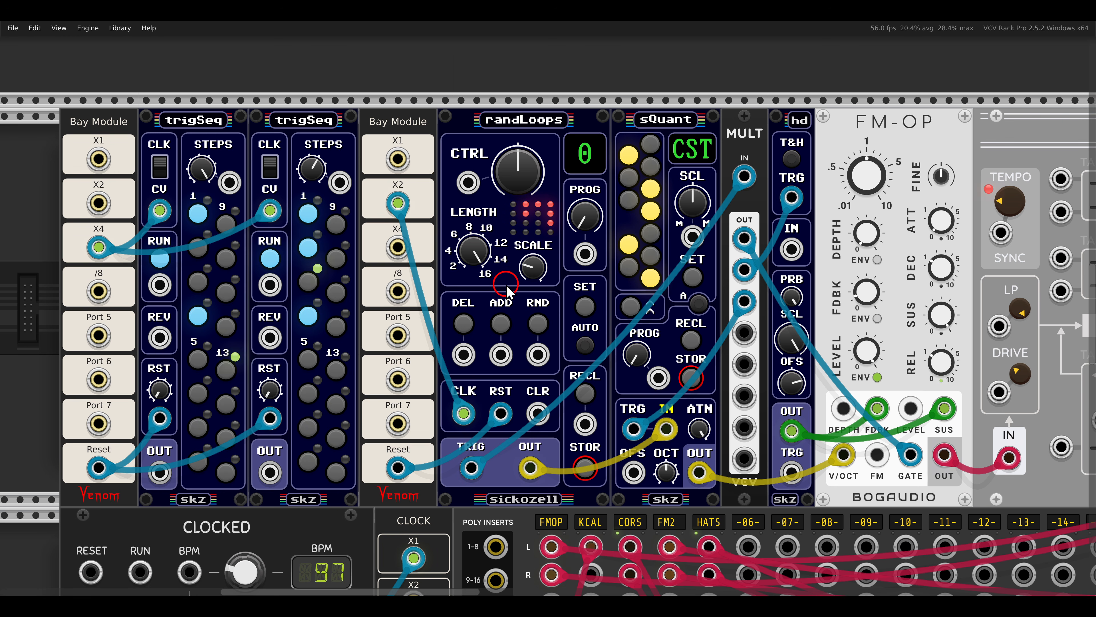
{"action": "left_click_drag", "start_coordinate": [487, 265], "coordinate": [489, 367]}
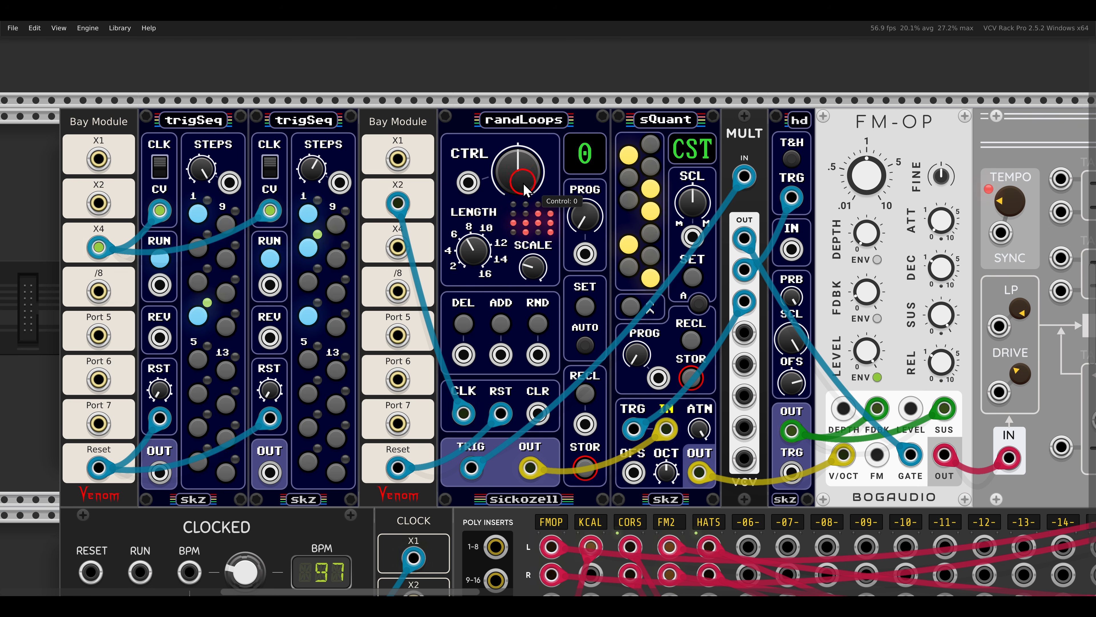
Sweep the randLoops CTRL between maximum and minimum to vary the loop's randomness, leaving it at maximum.
{"action": "left_click_drag", "start_coordinate": [509, 160], "coordinate": [505, 133]}
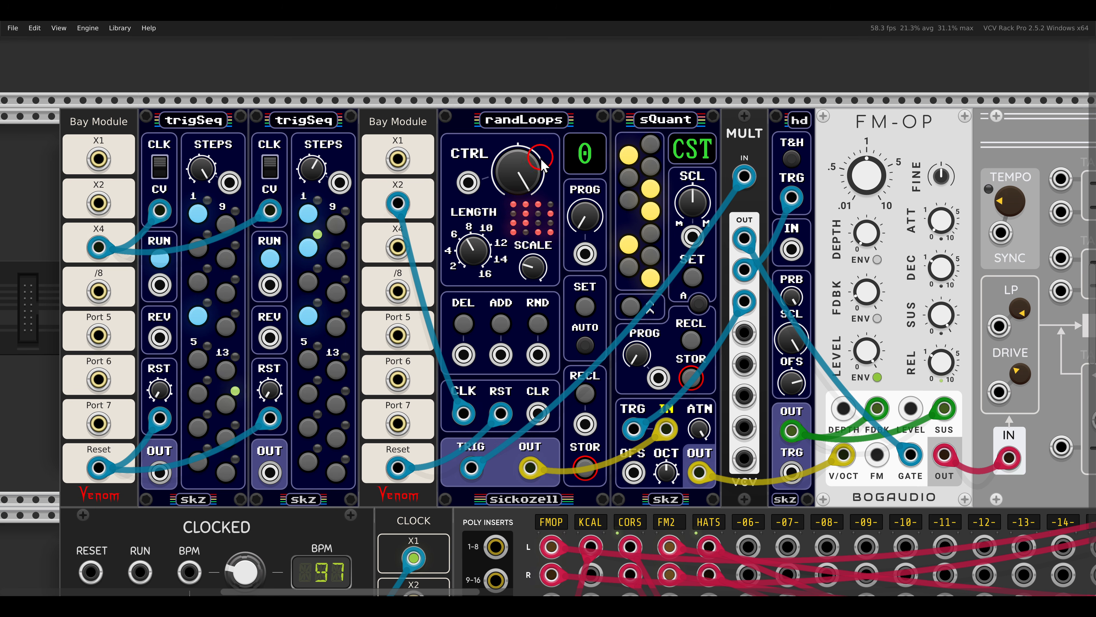
{"action": "left_click_drag", "start_coordinate": [520, 174], "coordinate": [520, 193]}
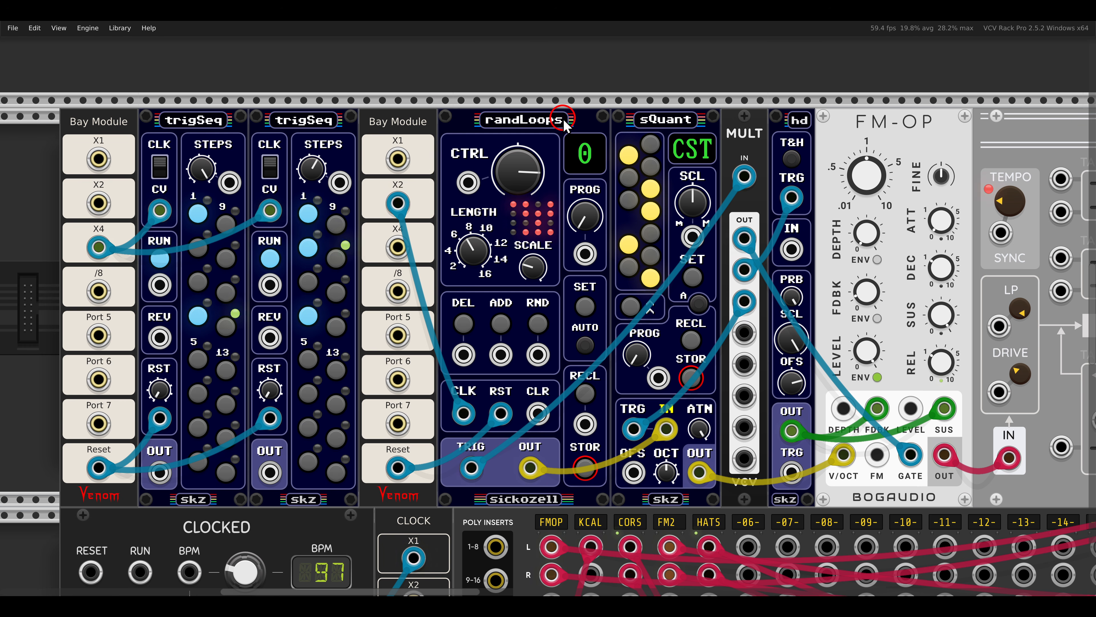
{"action": "left_click_drag", "start_coordinate": [520, 173], "coordinate": [550, 339]}
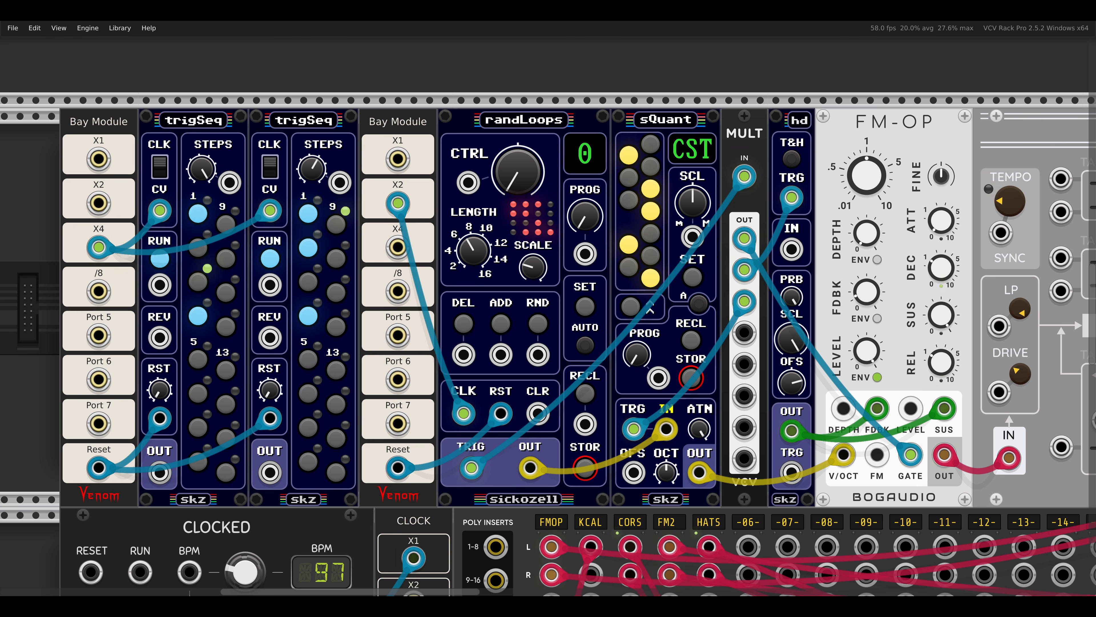
{"action": "left_click", "coordinate": [532, 190]}
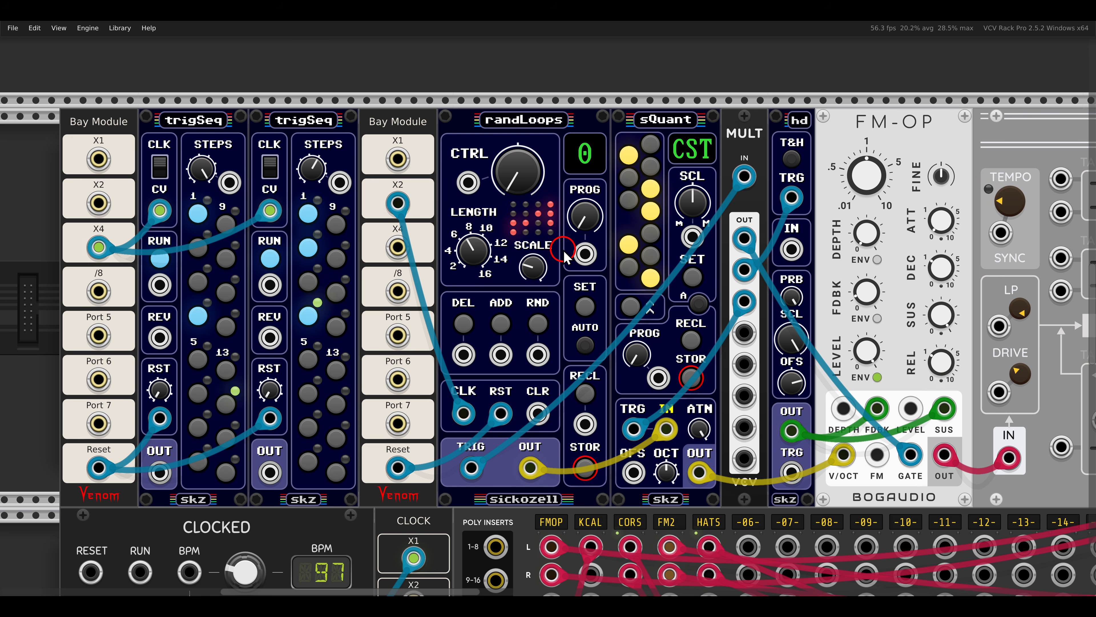
{"action": "left_click_drag", "start_coordinate": [510, 156], "coordinate": [505, 128]}
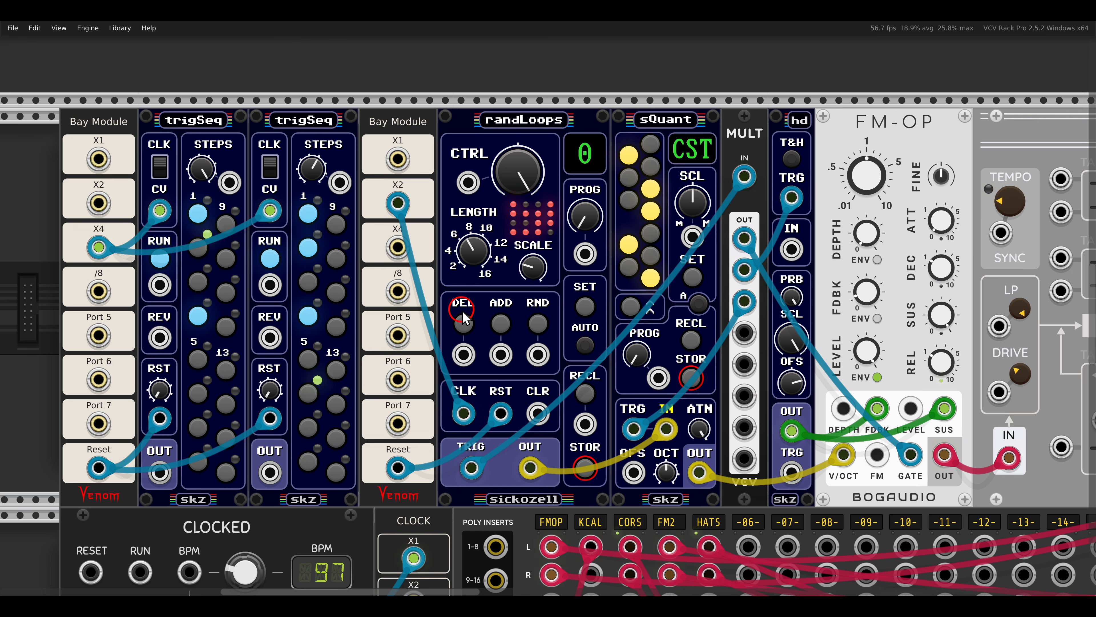
Fire DEL on randLoops once, and patch the first trigSeq OUT to DEL, the second to ADD and the /8 clock to CLR.
{"action": "left_click", "coordinate": [467, 324]}
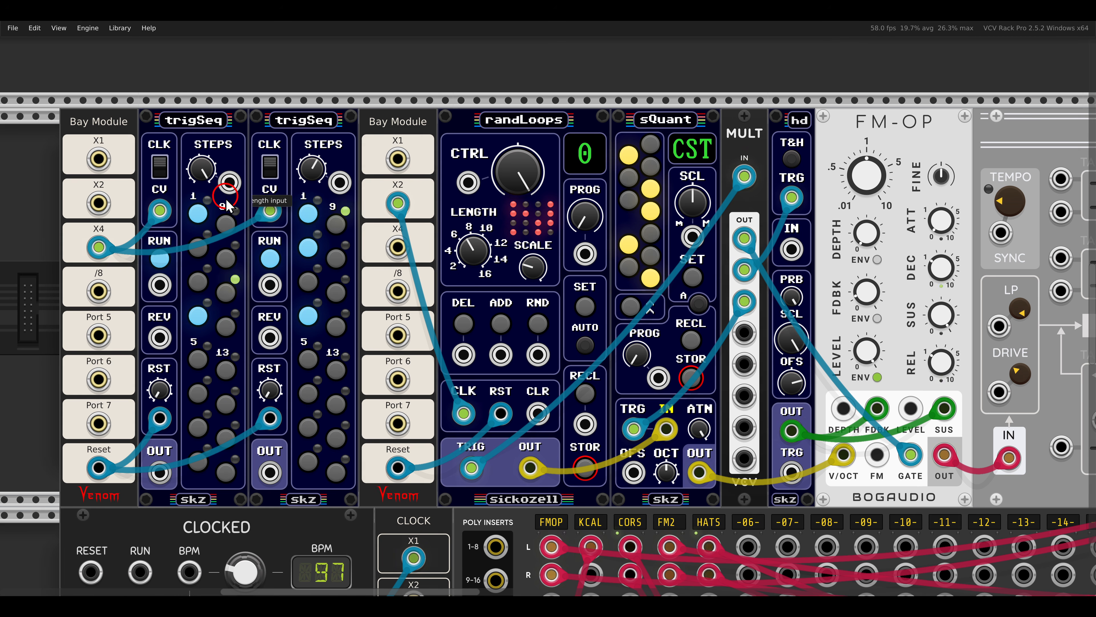
{"action": "left_click_drag", "start_coordinate": [159, 472], "coordinate": [462, 355]}
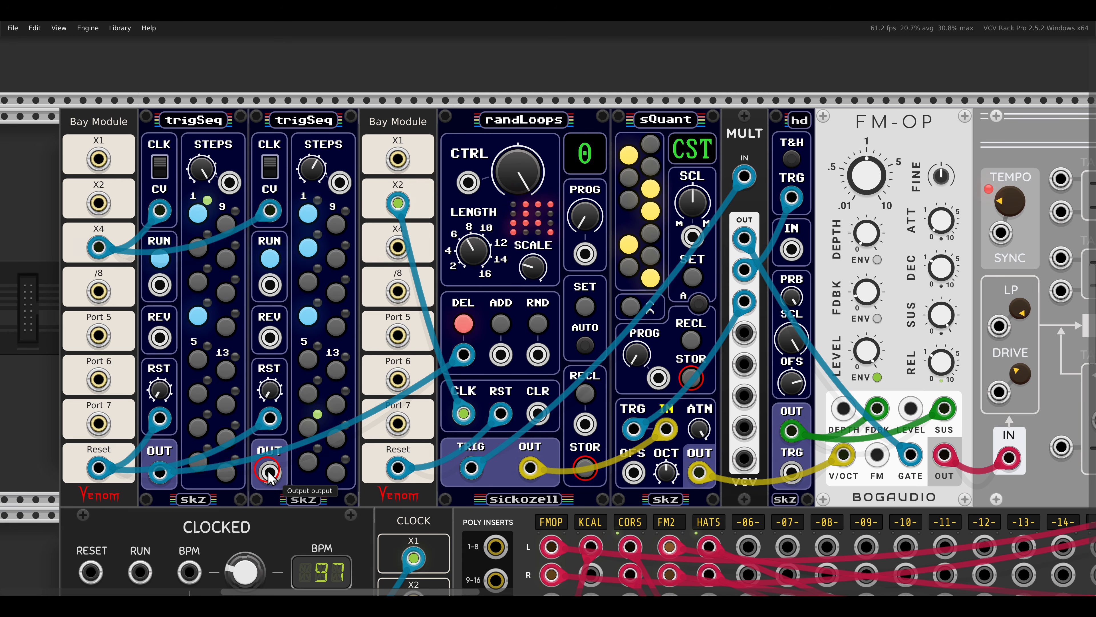
{"action": "left_click_drag", "start_coordinate": [270, 472], "coordinate": [501, 355]}
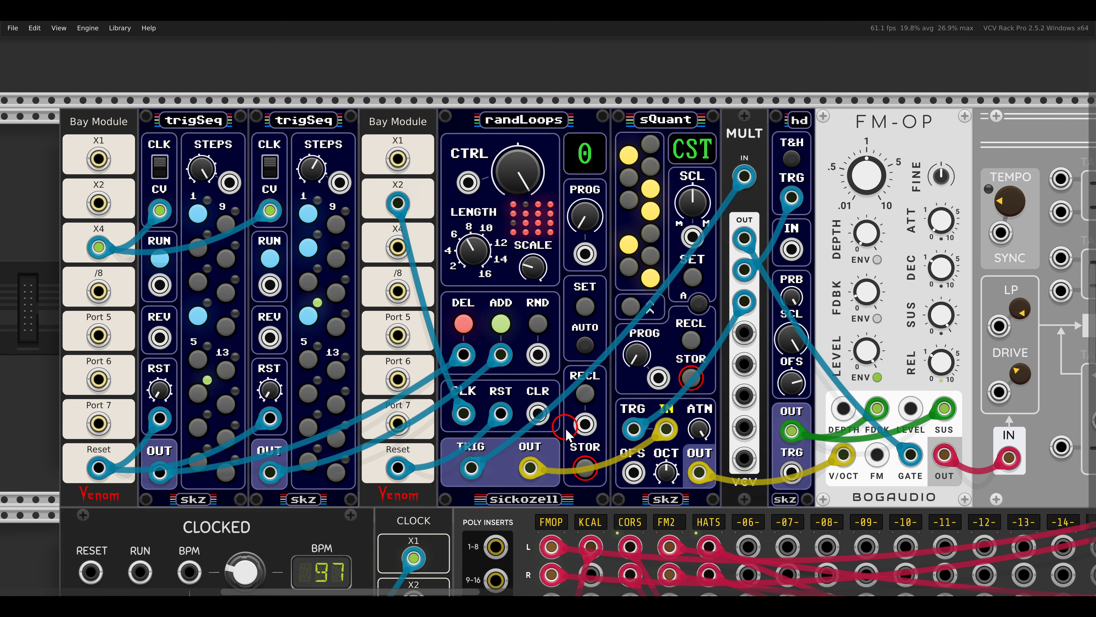
{"action": "left_click_drag", "start_coordinate": [398, 291], "coordinate": [537, 414]}
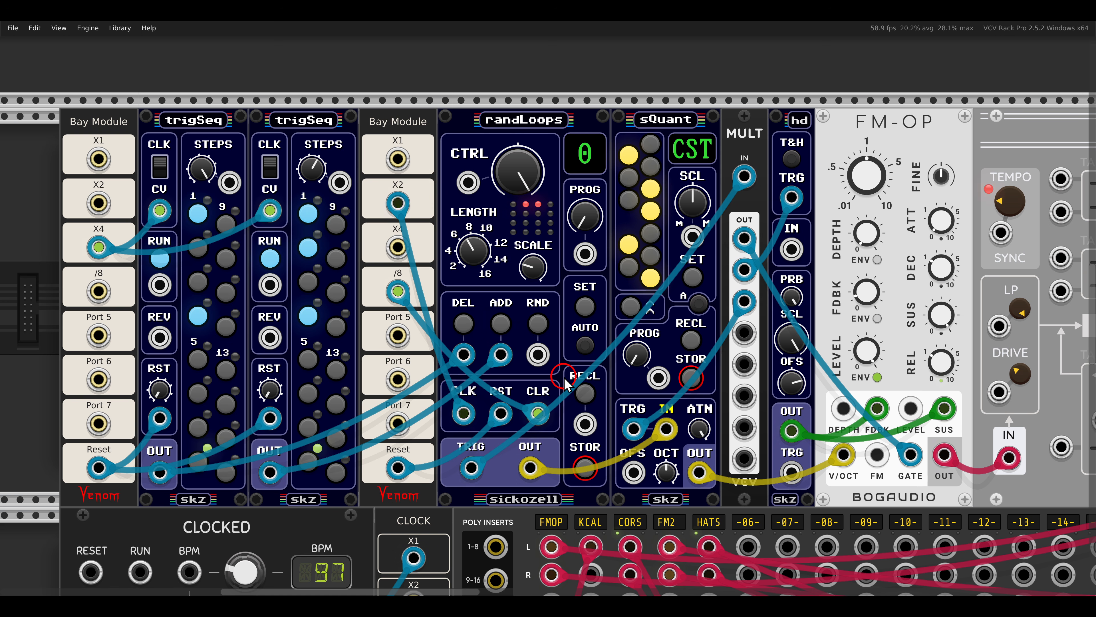
Switch off Mute for the kick voice, between randLoops and KICKALL in the lower rack row.
{"action": "scroll", "coordinate": [566, 382], "scroll_direction": "down", "scroll_amount": 5}
{"action": "scroll", "coordinate": [564, 378], "scroll_direction": "down", "scroll_amount": 12}
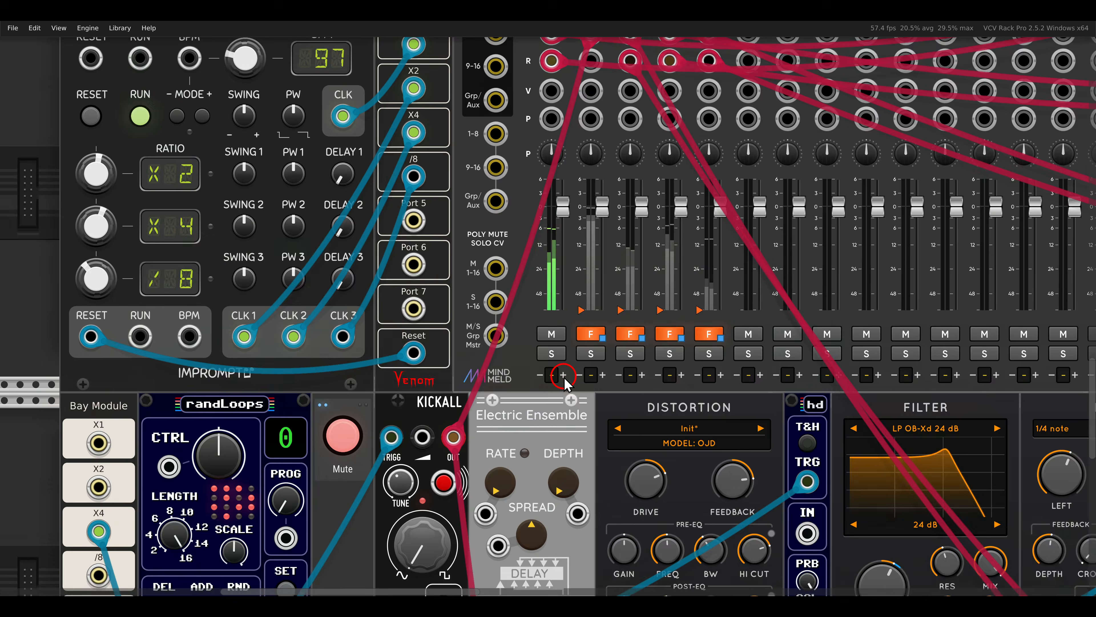
{"action": "scroll", "coordinate": [564, 378], "scroll_direction": "down", "scroll_amount": 2}
{"action": "left_click_drag", "start_coordinate": [626, 399], "coordinate": [581, 371]}
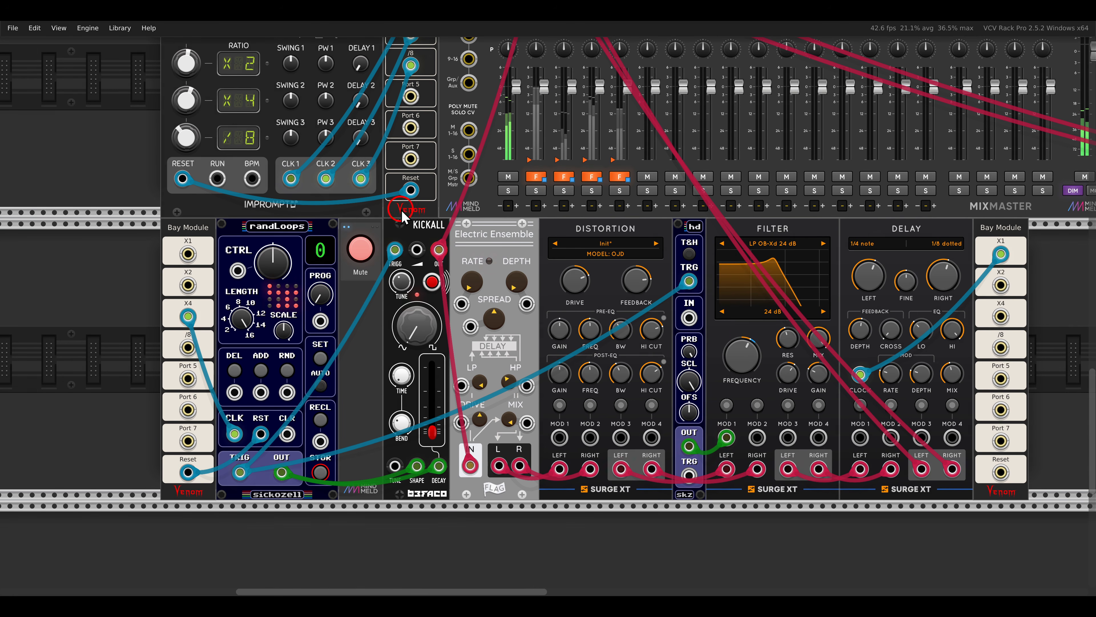
{"action": "mouse_move", "coordinate": [401, 209]}
{"action": "left_mouse_down"}
{"action": "mouse_move", "coordinate": [461, 245]}
{"action": "mouse_move", "coordinate": [531, 248]}
{"action": "left_mouse_up"}
{"action": "left_click_drag", "start_coordinate": [557, 213], "coordinate": [636, 241]}
{"action": "key", "text": "Escape"}
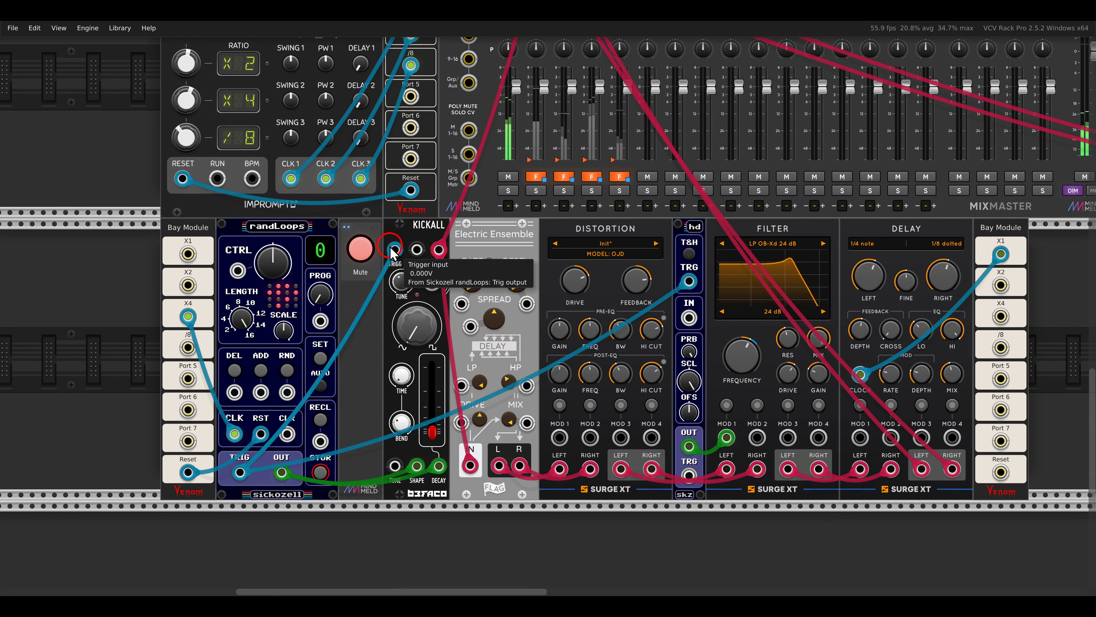
{"action": "left_click", "coordinate": [362, 249]}
Look up the tips on storing programs for the randLoops module that drives the kick.
{"action": "left_click_drag", "start_coordinate": [368, 335], "coordinate": [447, 318]}
{"action": "scroll", "coordinate": [421, 328], "scroll_direction": "up", "scroll_amount": 3}
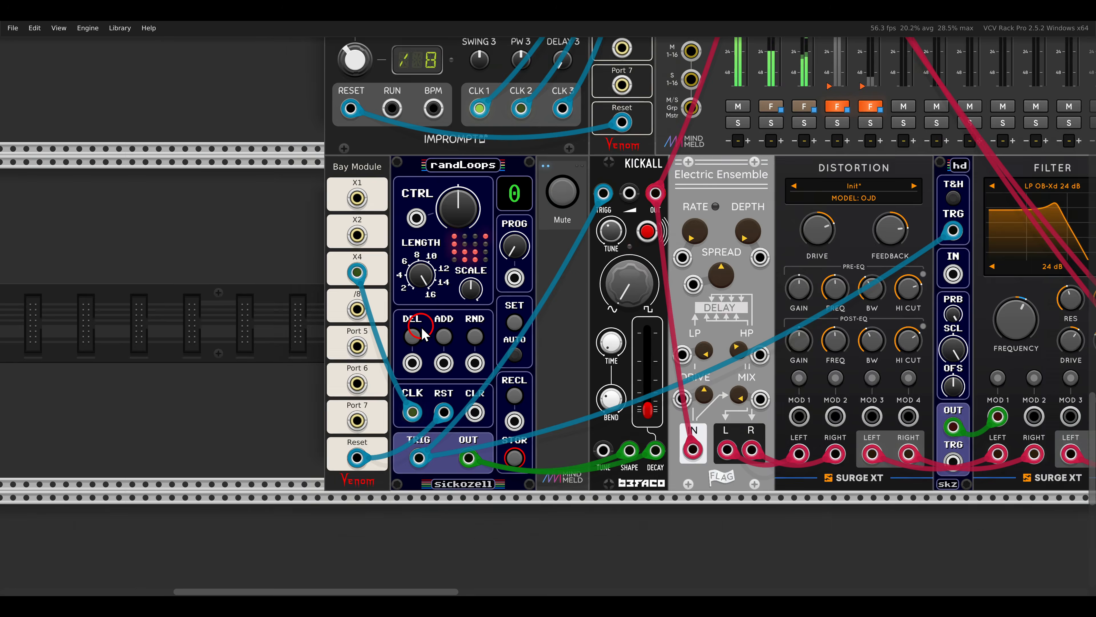
{"action": "left_click_drag", "start_coordinate": [510, 290], "coordinate": [528, 271]}
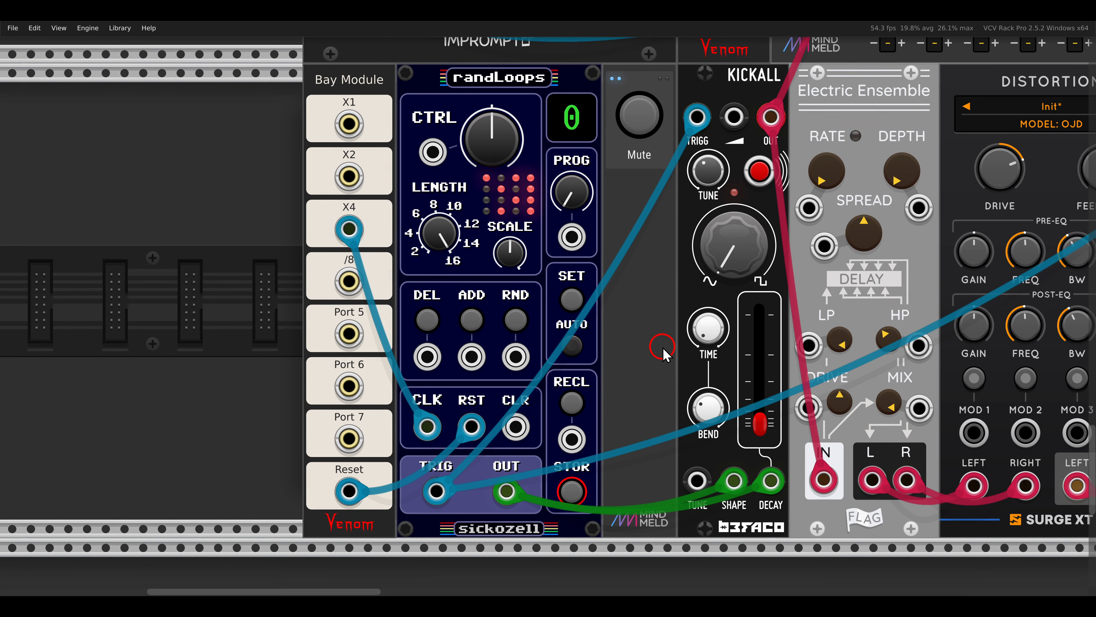
{"action": "scroll", "coordinate": [663, 353], "scroll_direction": "up", "scroll_amount": 2}
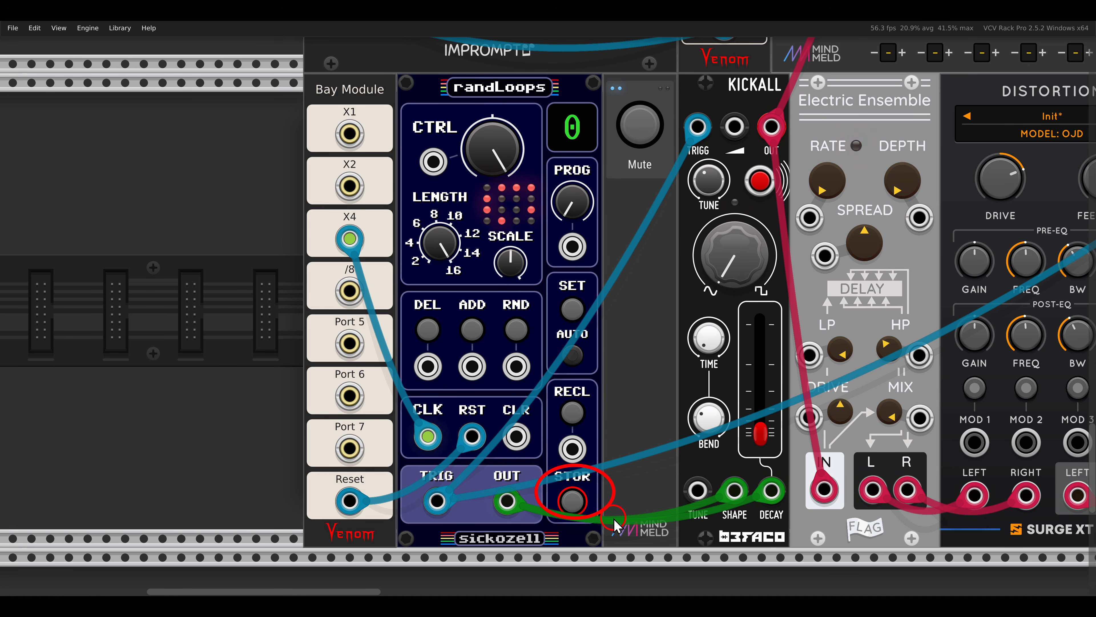
{"action": "right_click", "coordinate": [535, 111]}
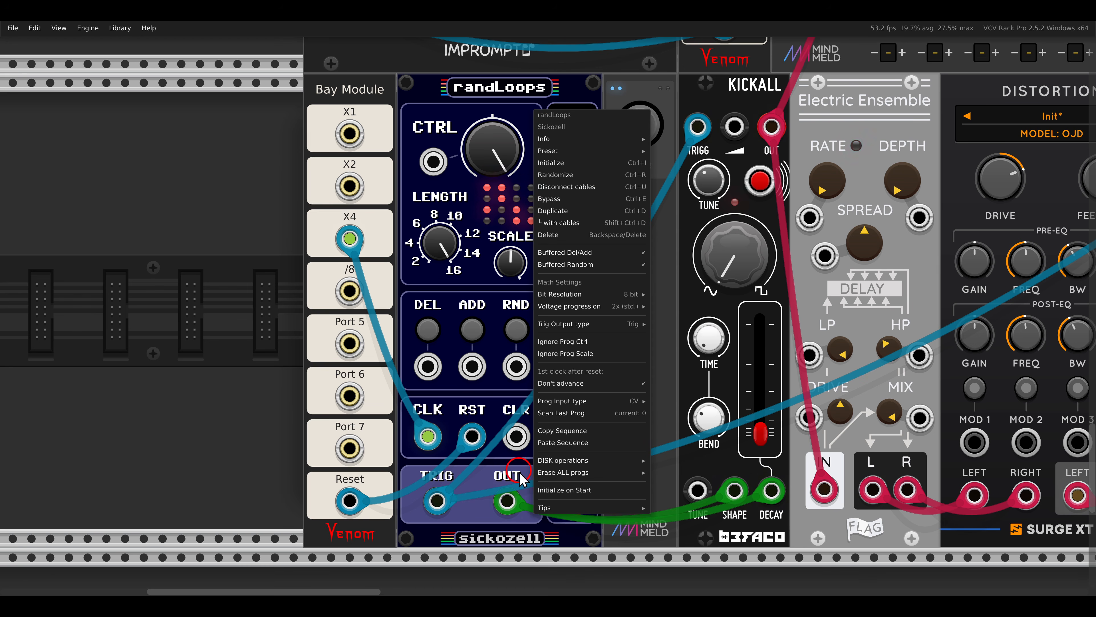
{"action": "mouse_move", "coordinate": [546, 513]}
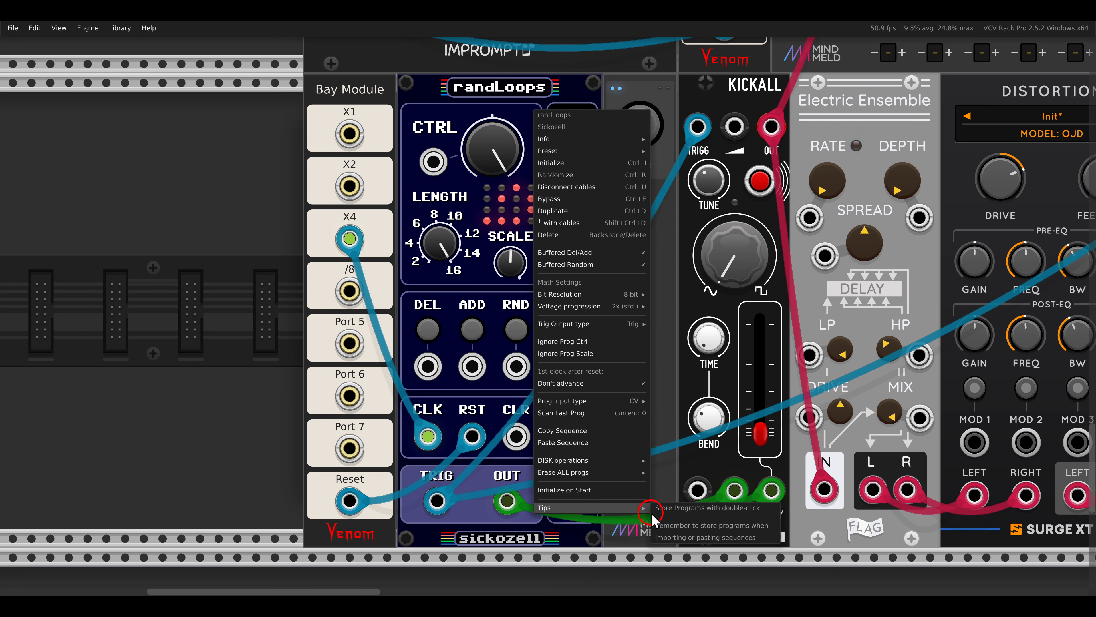
{"action": "left_click", "coordinate": [672, 436]}
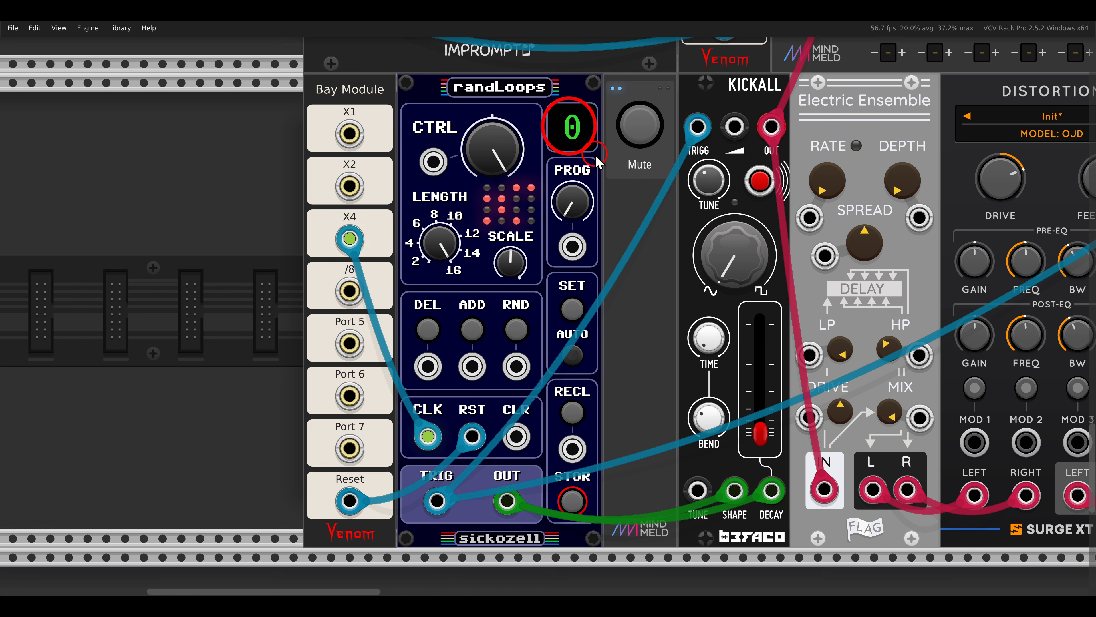
Select program 1 on the kick's randLoops and set its Scale to about 58%.
{"action": "mouse_move", "coordinate": [579, 209]}
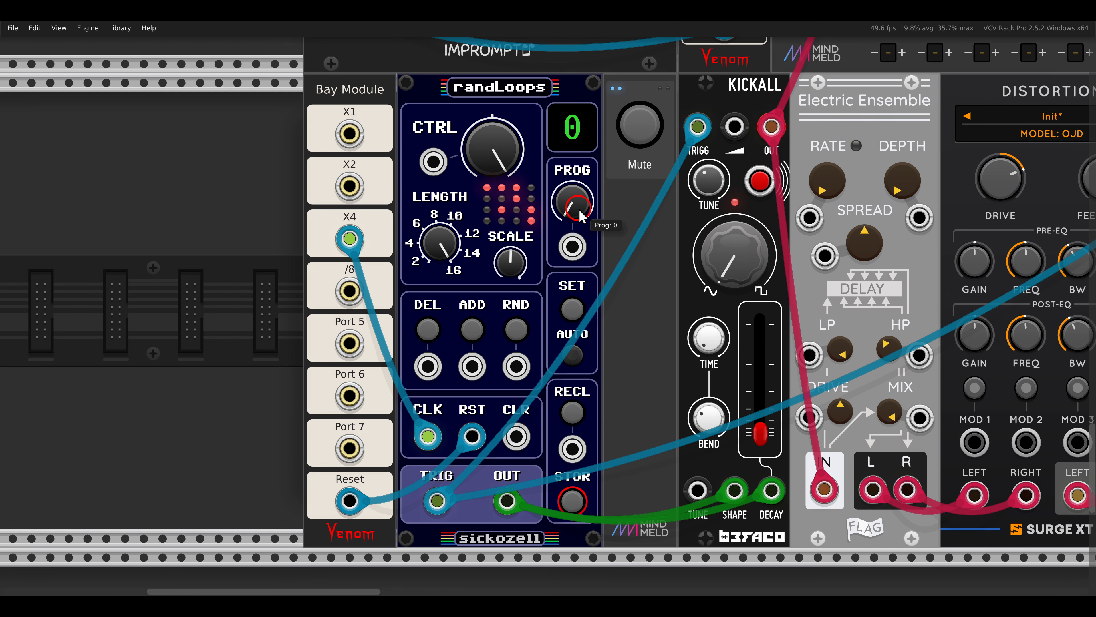
{"action": "left_click_drag", "start_coordinate": [580, 209], "coordinate": [577, 202]}
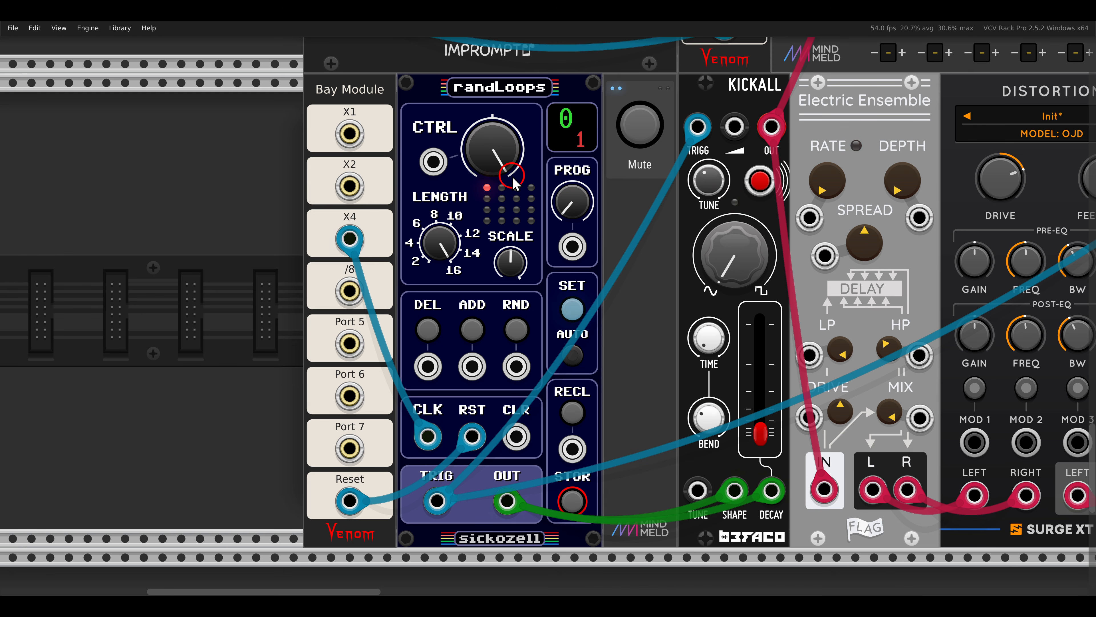
{"action": "mouse_move", "coordinate": [509, 275]}
{"action": "left_click_drag", "start_coordinate": [510, 275], "coordinate": [503, 262]}
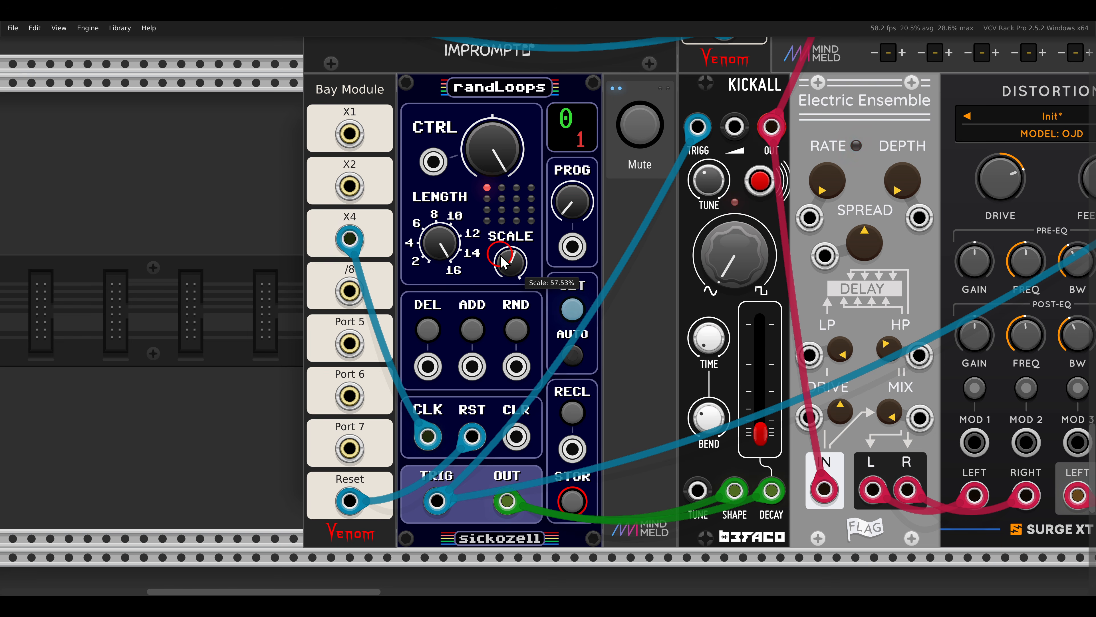
Shorten the loop Length on the kick's randLoops and store the settings in program 1.
{"action": "mouse_move", "coordinate": [438, 238]}
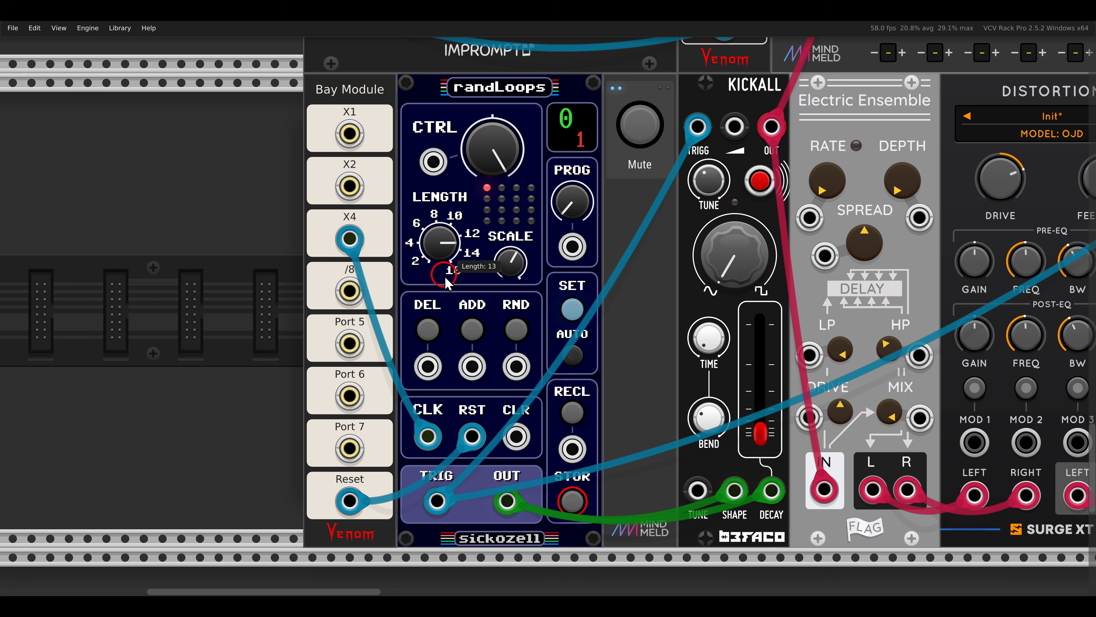
{"action": "left_click_drag", "start_coordinate": [445, 283], "coordinate": [483, 293]}
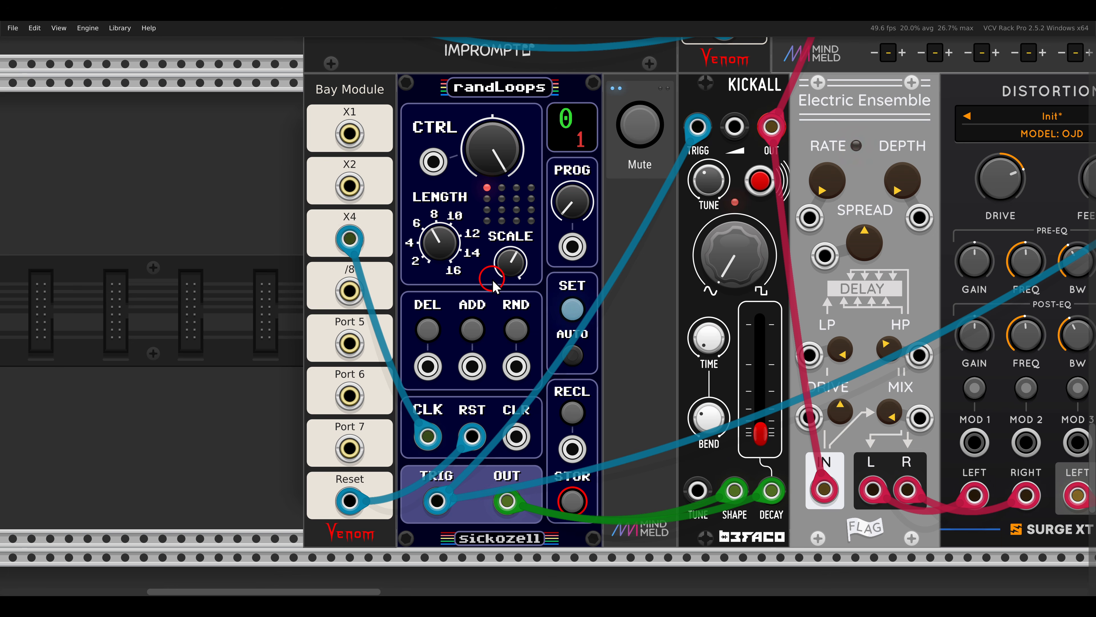
{"action": "left_click", "coordinate": [571, 494]}
Set the kick's randLoops to Control -1 with a slightly higher Scale and store it as program 2.
{"action": "left_click", "coordinate": [586, 203]}
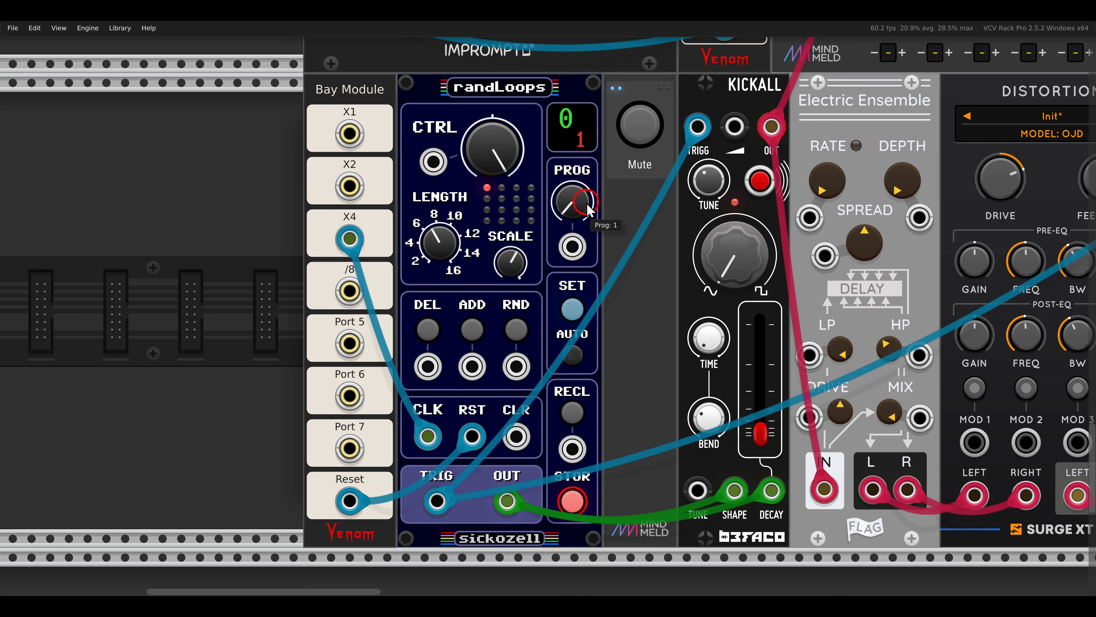
{"action": "left_click_drag", "start_coordinate": [584, 208], "coordinate": [582, 202]}
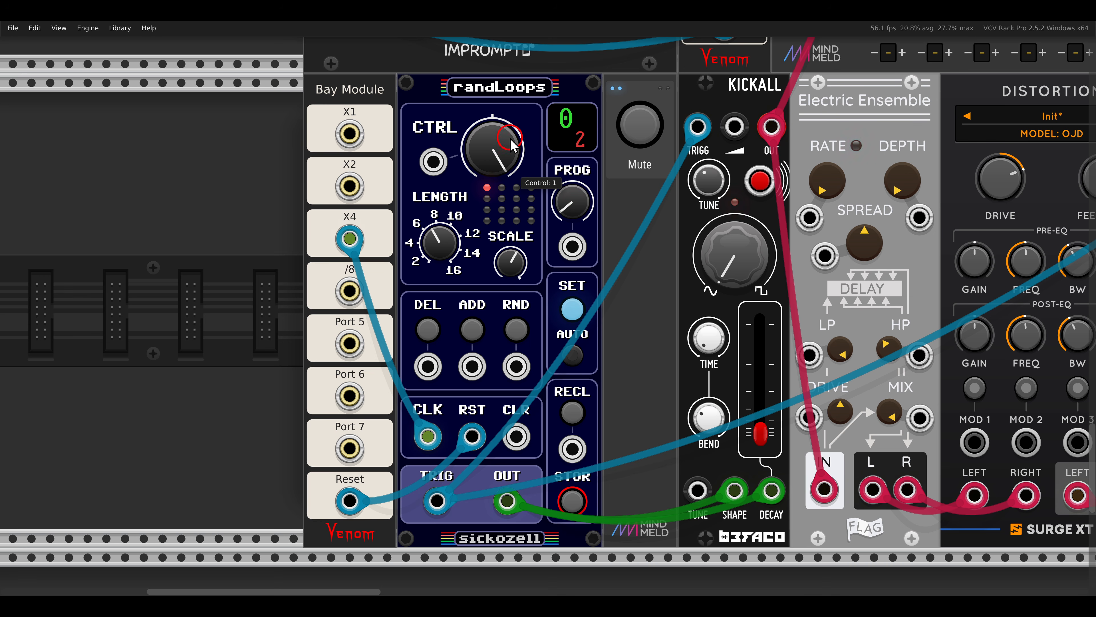
{"action": "left_click", "coordinate": [514, 269]}
{"action": "left_click_drag", "start_coordinate": [511, 263], "coordinate": [511, 269]}
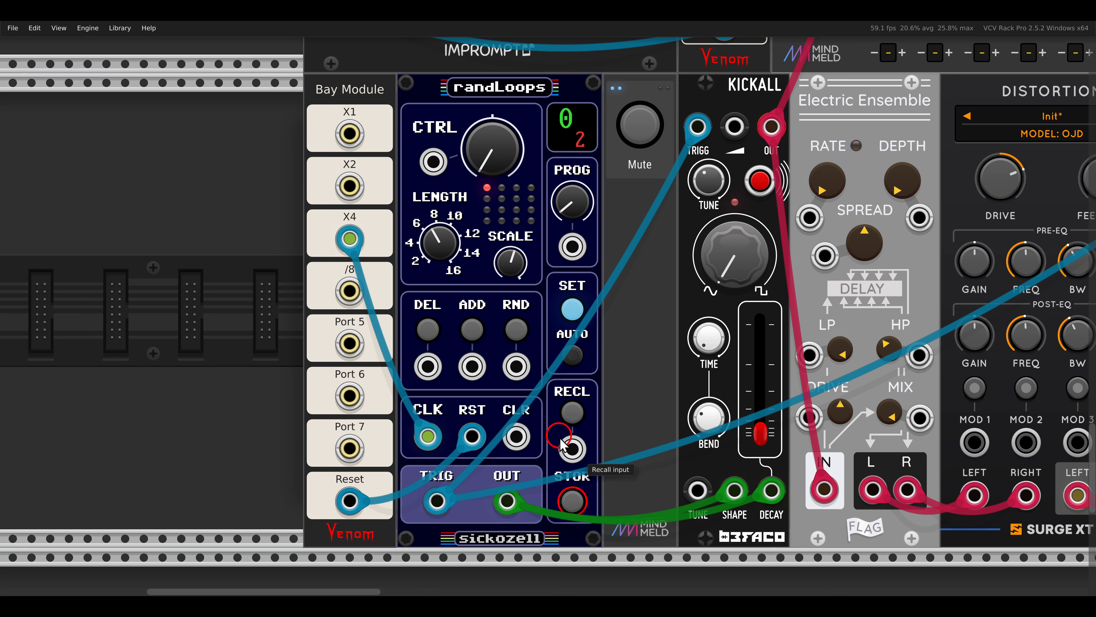
{"action": "left_click", "coordinate": [573, 453]}
{"action": "left_click", "coordinate": [572, 496]}
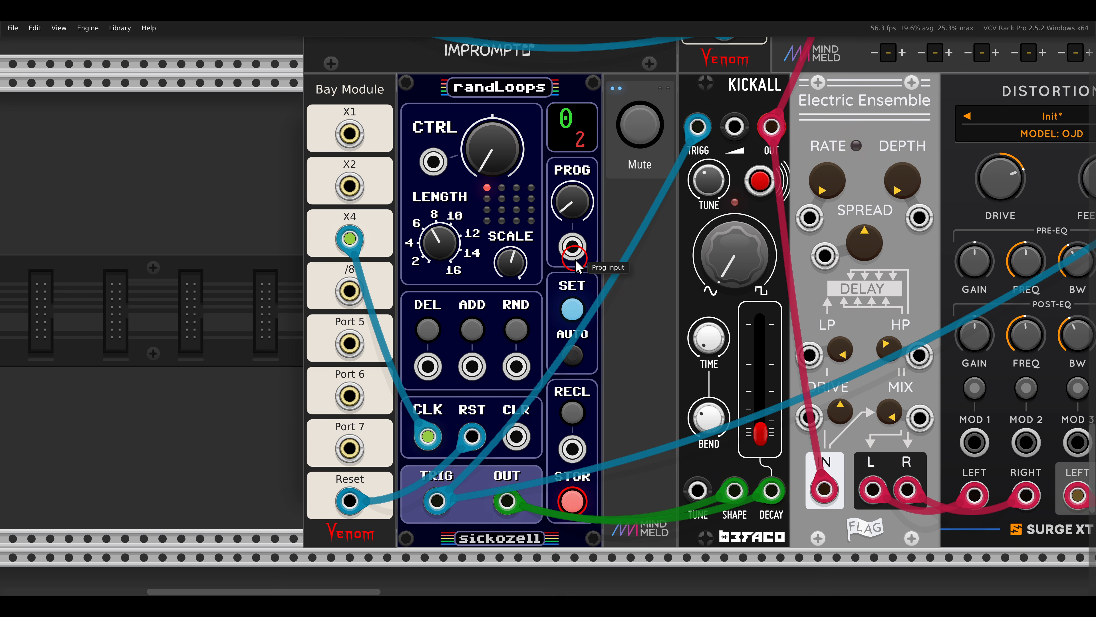
Select program 3 on the kick's randLoops and look at its Copy Sequence and Paste Sequence commands.
{"action": "left_click", "coordinate": [573, 209]}
{"action": "right_click", "coordinate": [525, 96]}
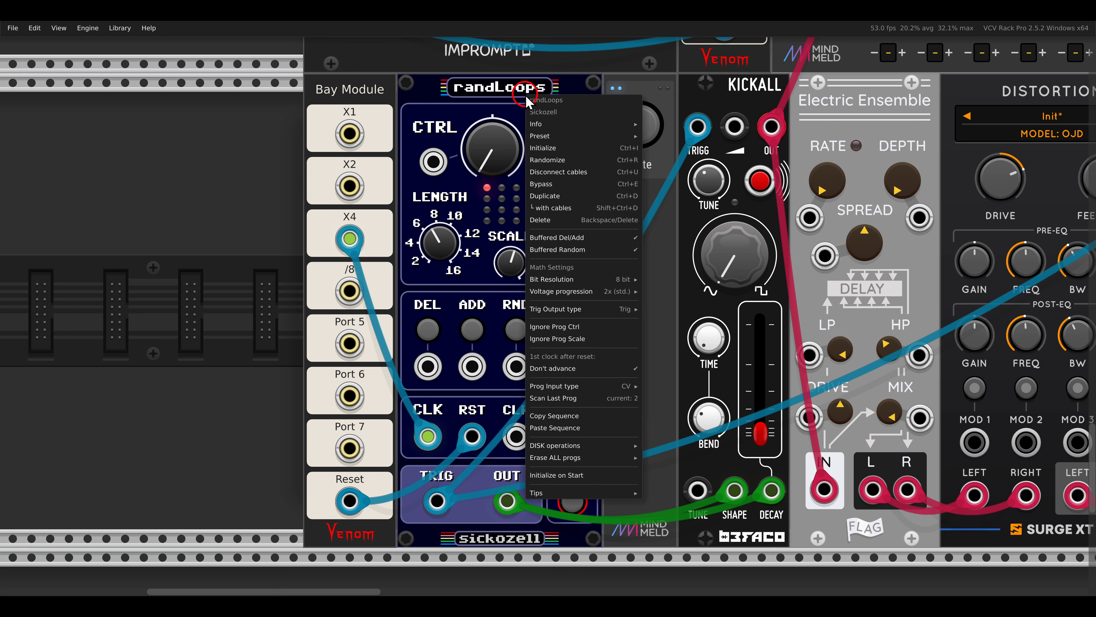
{"action": "left_click", "coordinate": [559, 427]}
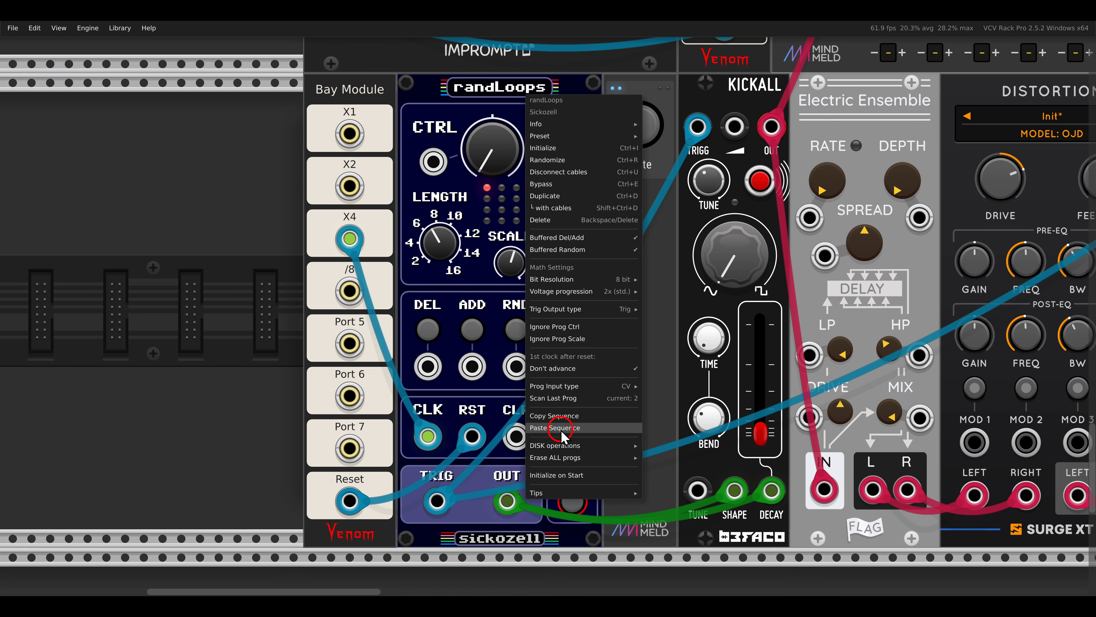
{"action": "left_click", "coordinate": [475, 115]}
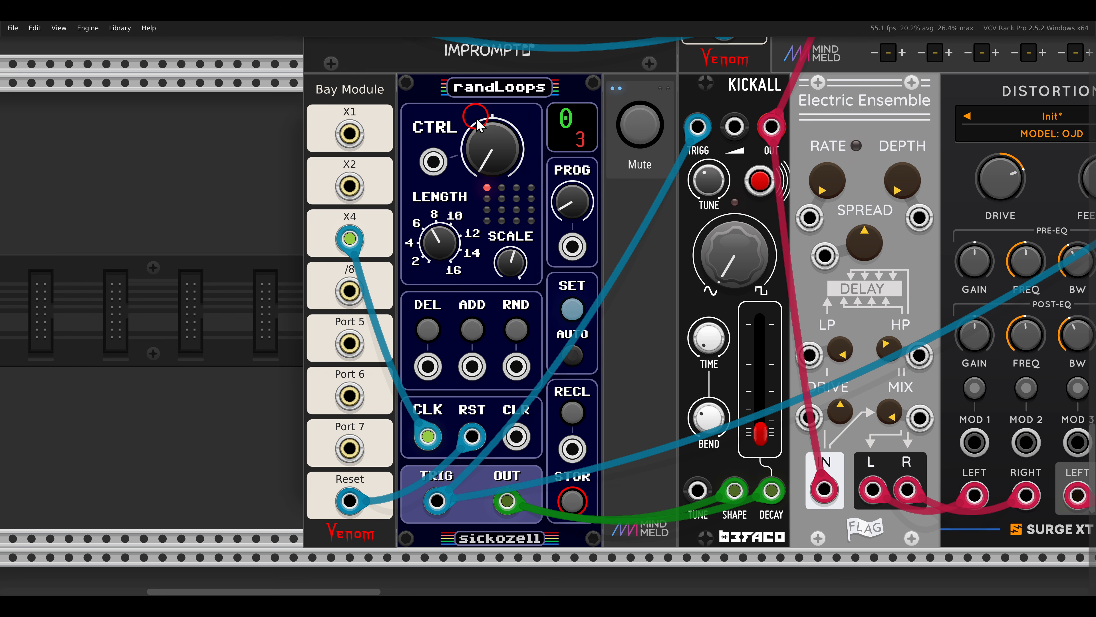
Set Control to about 0.64 with a higher Scale on the kick's randLoops and store it in program 3.
{"action": "left_click", "coordinate": [445, 215]}
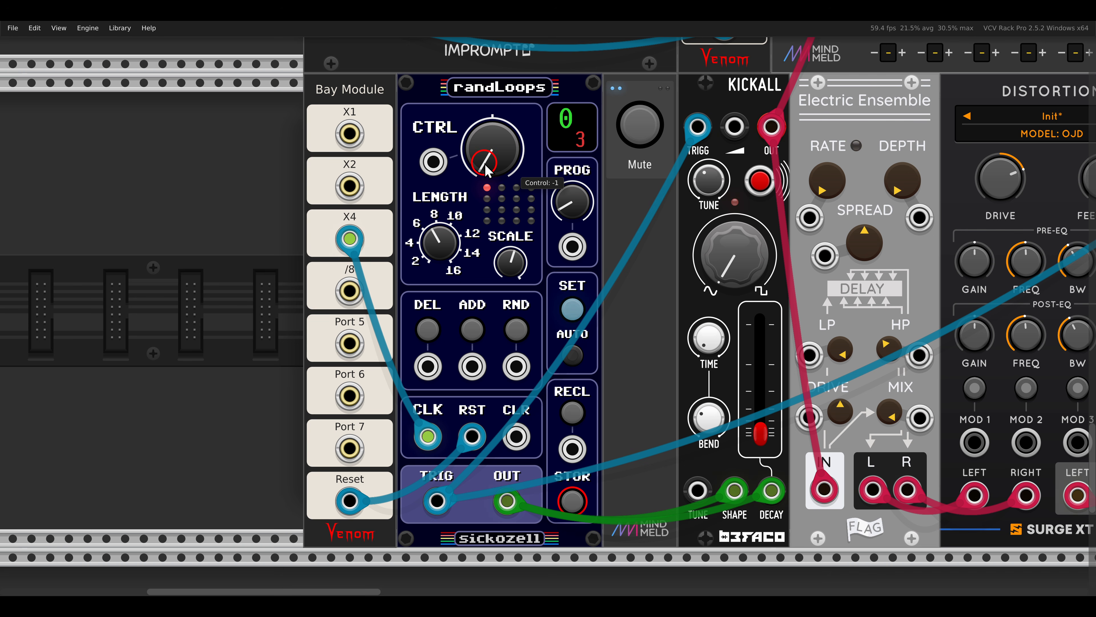
{"action": "left_click_drag", "start_coordinate": [486, 162], "coordinate": [476, 110]}
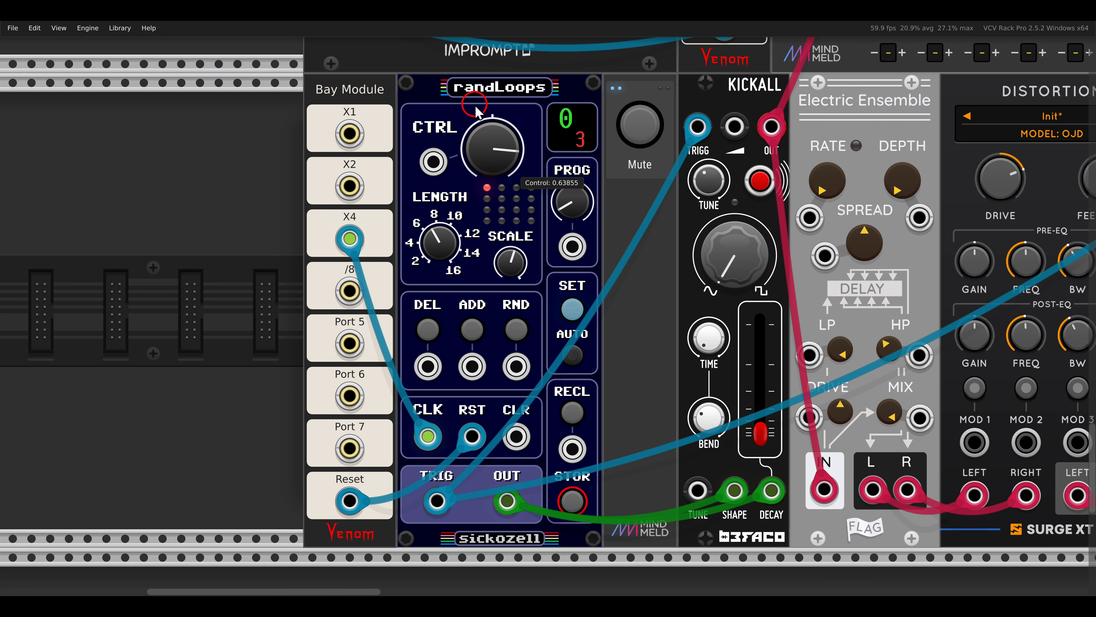
{"action": "left_click", "coordinate": [506, 272]}
{"action": "left_click_drag", "start_coordinate": [506, 272], "coordinate": [501, 264]}
{"action": "left_click", "coordinate": [569, 502]}
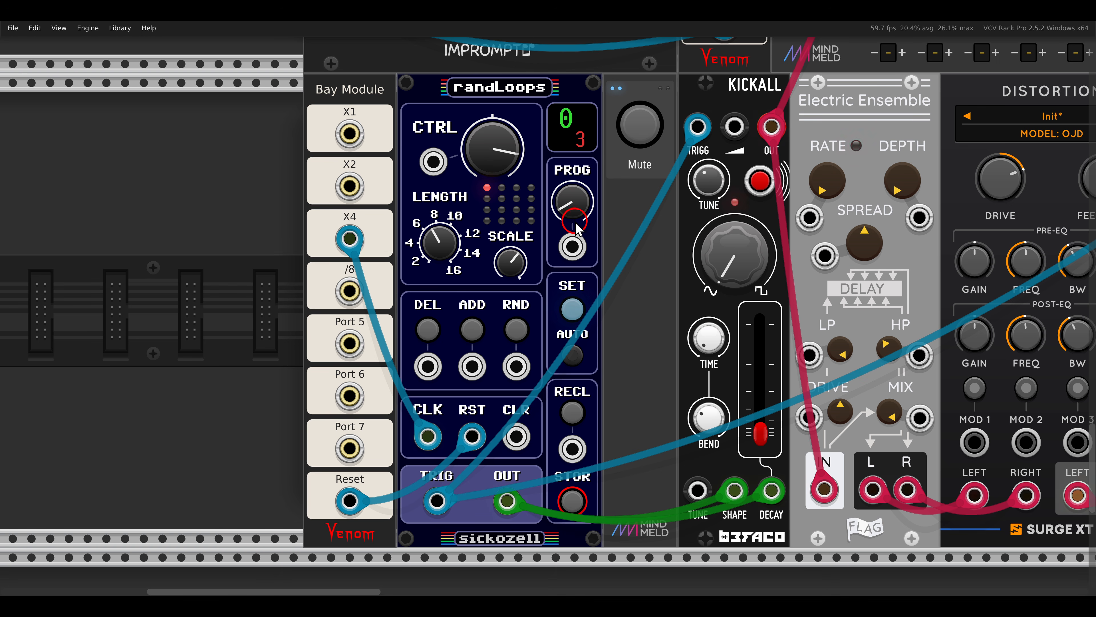
Select stored program 2 on the kick's randLoops and apply it with Set.
{"action": "left_click", "coordinate": [577, 198]}
{"action": "left_click_drag", "start_coordinate": [580, 209], "coordinate": [579, 212]}
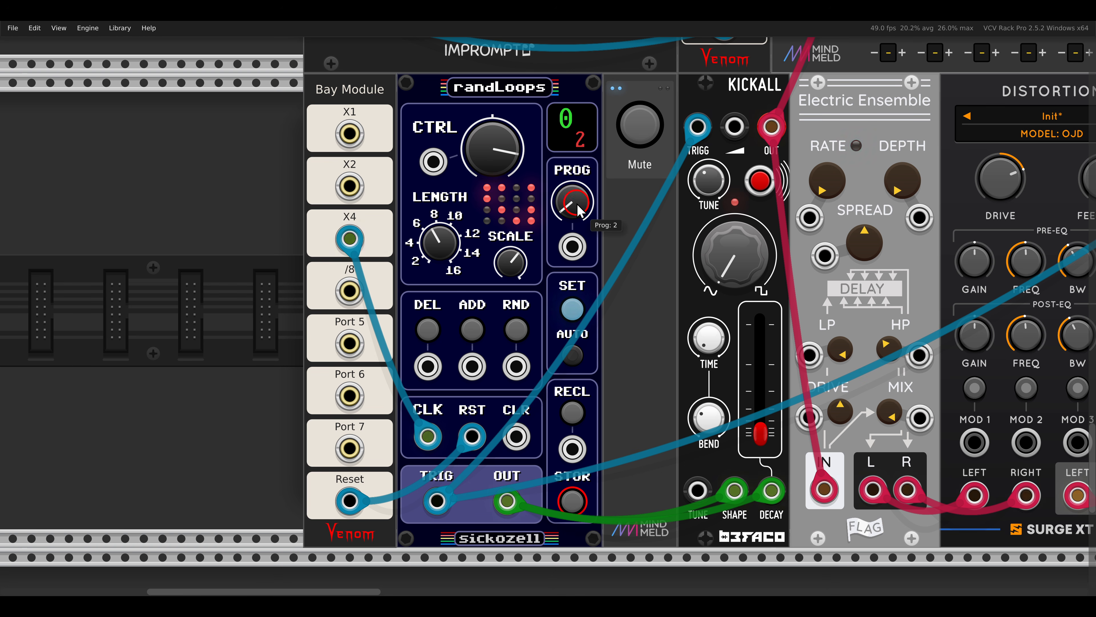
{"action": "left_click", "coordinate": [578, 300]}
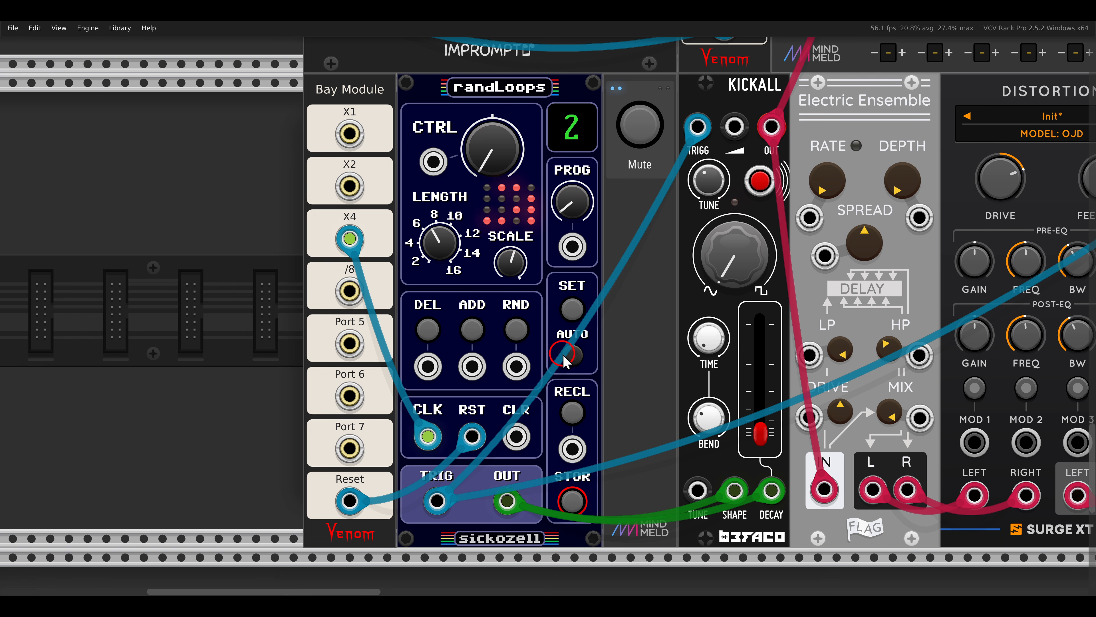
Turn on Auto for the kick's randLoops and switch its program to 0.
{"action": "left_click", "coordinate": [571, 351]}
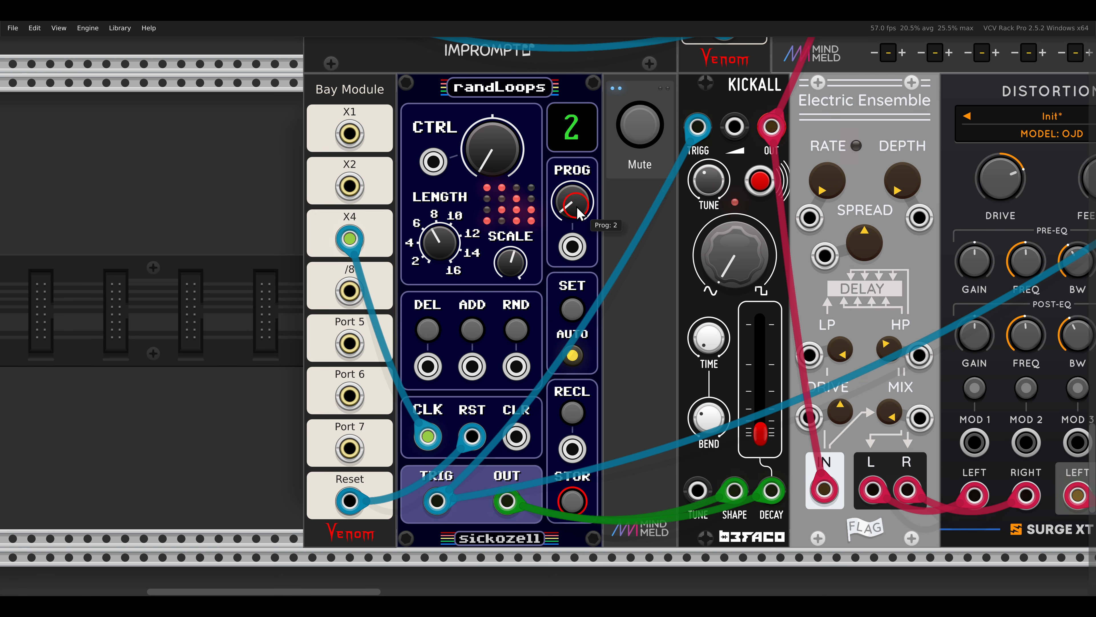
{"action": "scroll", "coordinate": [577, 219], "scroll_direction": "down", "scroll_amount": 1}
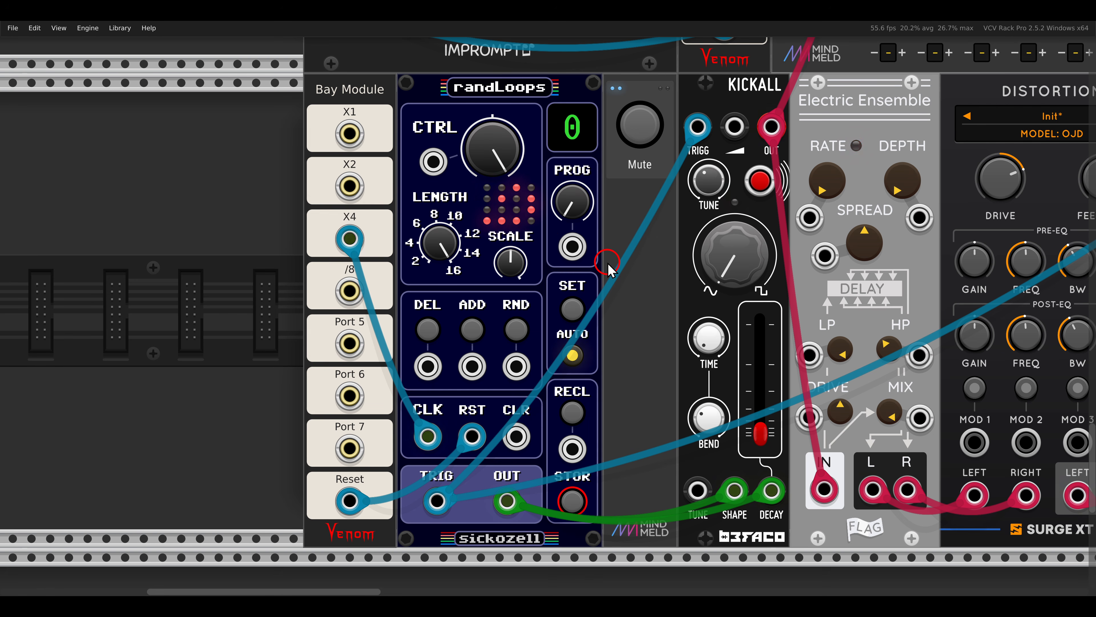
Set the kick randLoops' Prog Input type to Trig and patch the Bay Module's /8 clock into its Prog input.
{"action": "right_click", "coordinate": [516, 102]}
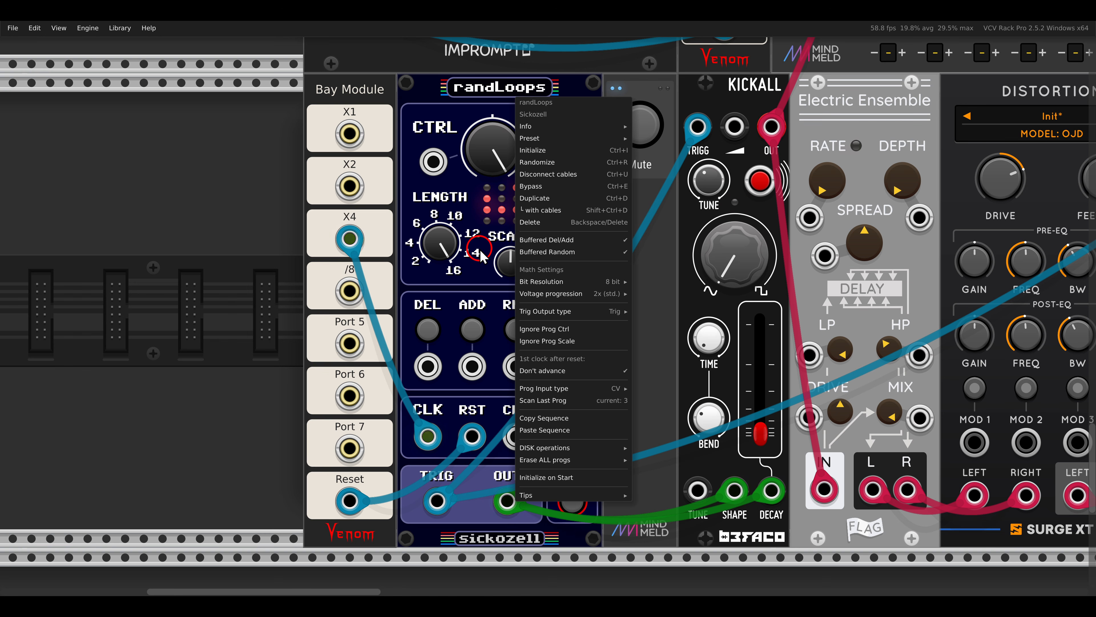
{"action": "mouse_move", "coordinate": [546, 390]}
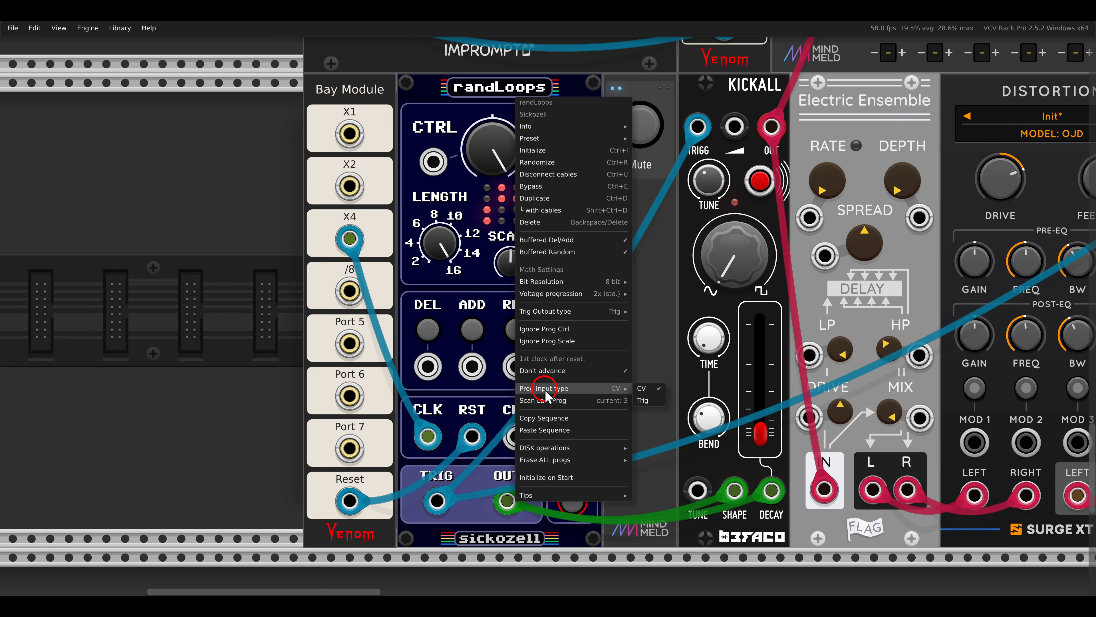
{"action": "left_click", "coordinate": [646, 400]}
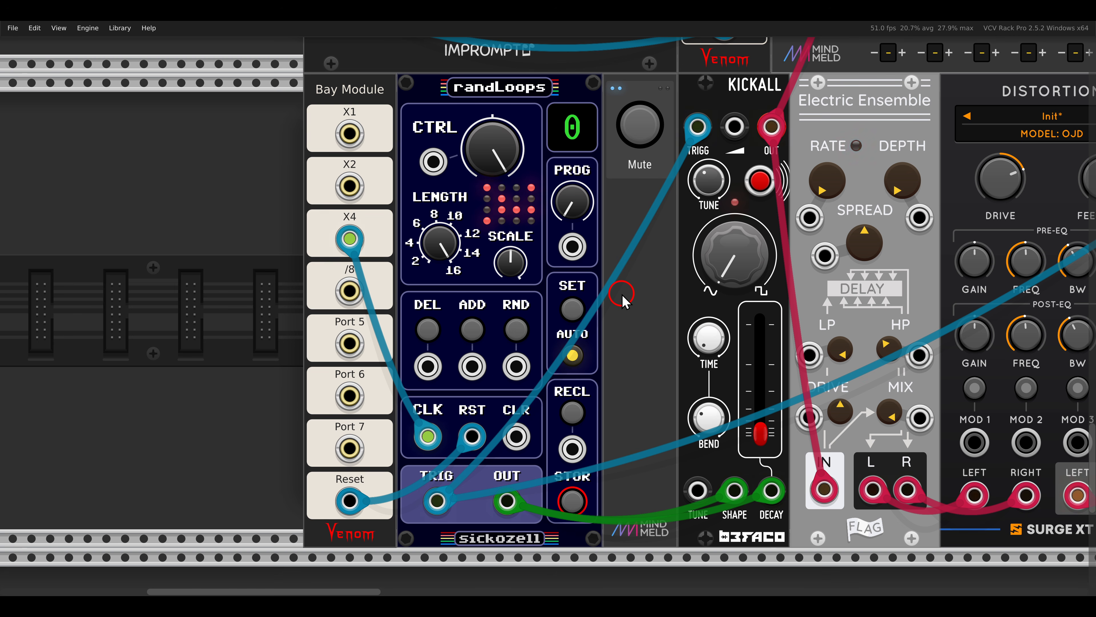
{"action": "left_click_drag", "start_coordinate": [349, 290], "coordinate": [571, 247]}
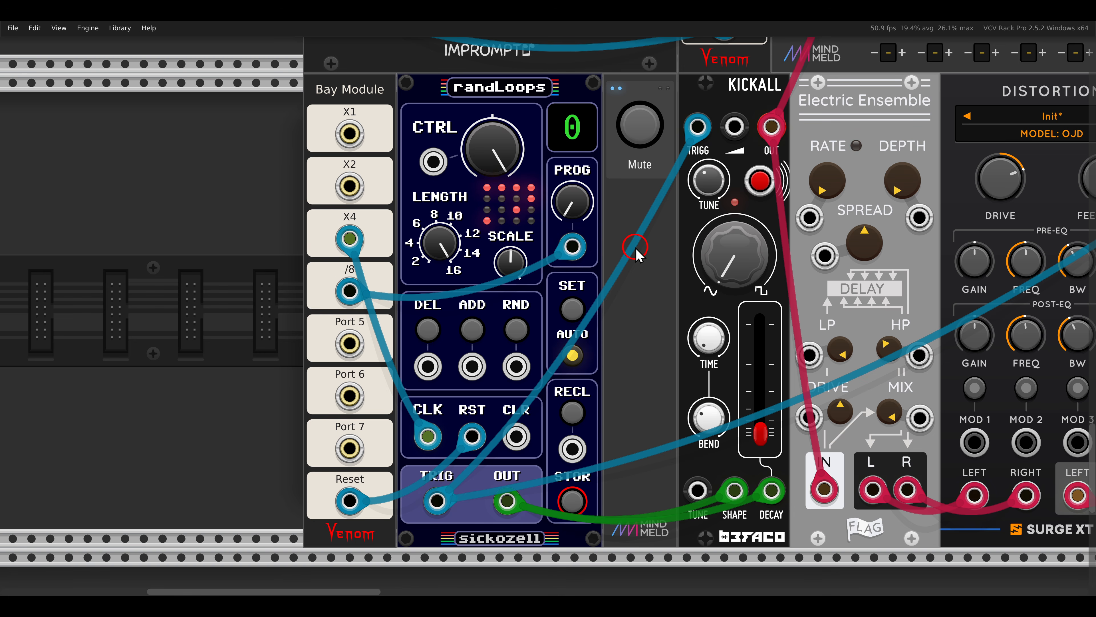
Switch off Mute for the FM2 VCO and DELAY voice in the rack row above Plateau.
{"action": "scroll", "coordinate": [636, 248], "scroll_direction": "down", "scroll_amount": 3}
{"action": "left_click_drag", "start_coordinate": [834, 178], "coordinate": [437, 364]}
{"action": "mouse_move", "coordinate": [798, 204]}
{"action": "left_mouse_down"}
{"action": "mouse_move", "coordinate": [370, 409]}
{"action": "mouse_move", "coordinate": [389, 331]}
{"action": "left_mouse_up"}
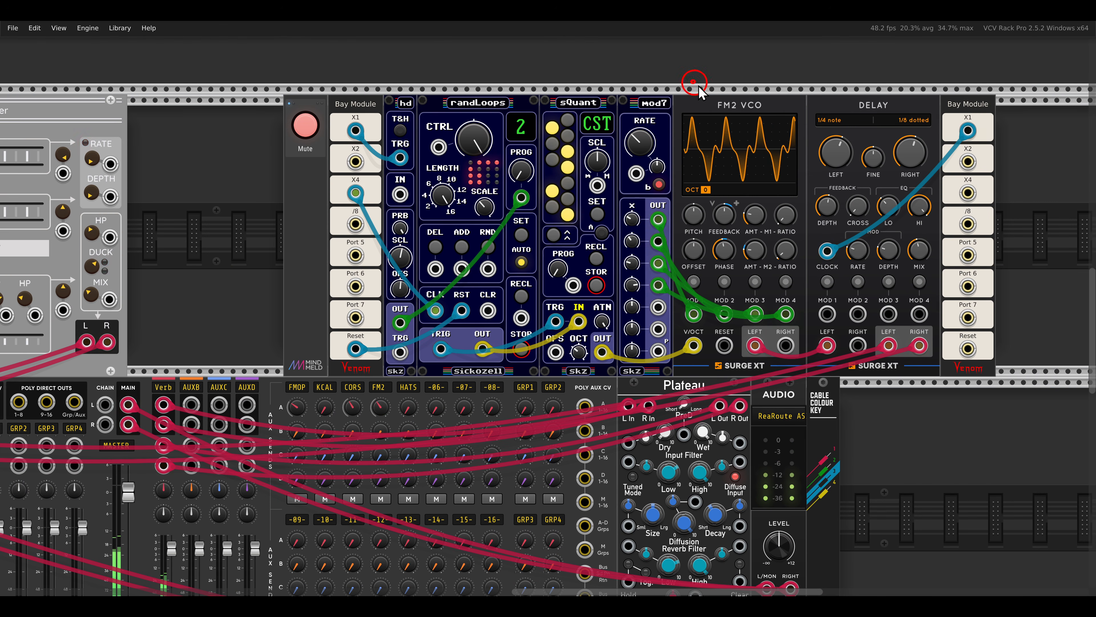
{"action": "left_click_drag", "start_coordinate": [691, 81], "coordinate": [771, 115]}
{"action": "left_click_drag", "start_coordinate": [819, 88], "coordinate": [900, 117]}
{"action": "key", "text": "Escape"}
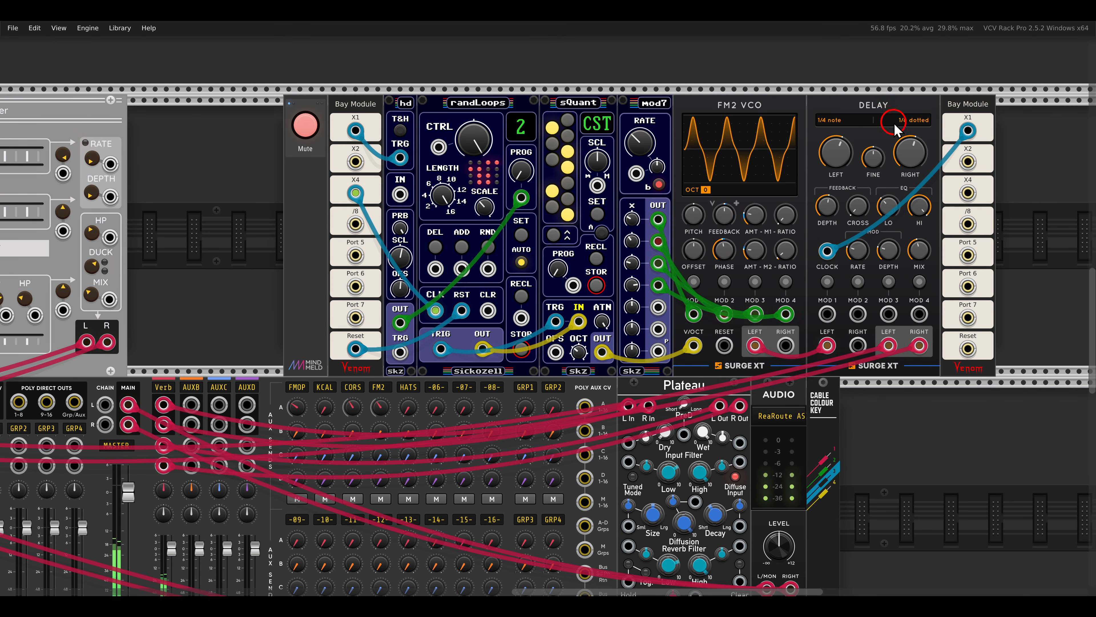
{"action": "left_click", "coordinate": [311, 133]}
Examine how the hd module's OUT feeds the Prog input of the randLoops in the FM2 VCO voice.
{"action": "scroll", "coordinate": [356, 216], "scroll_direction": "up", "scroll_amount": 1}
{"action": "left_click_drag", "start_coordinate": [379, 193], "coordinate": [451, 262]}
{"action": "scroll", "coordinate": [448, 232], "scroll_direction": "up", "scroll_amount": 1}
{"action": "scroll", "coordinate": [449, 234], "scroll_direction": "up", "scroll_amount": 1}
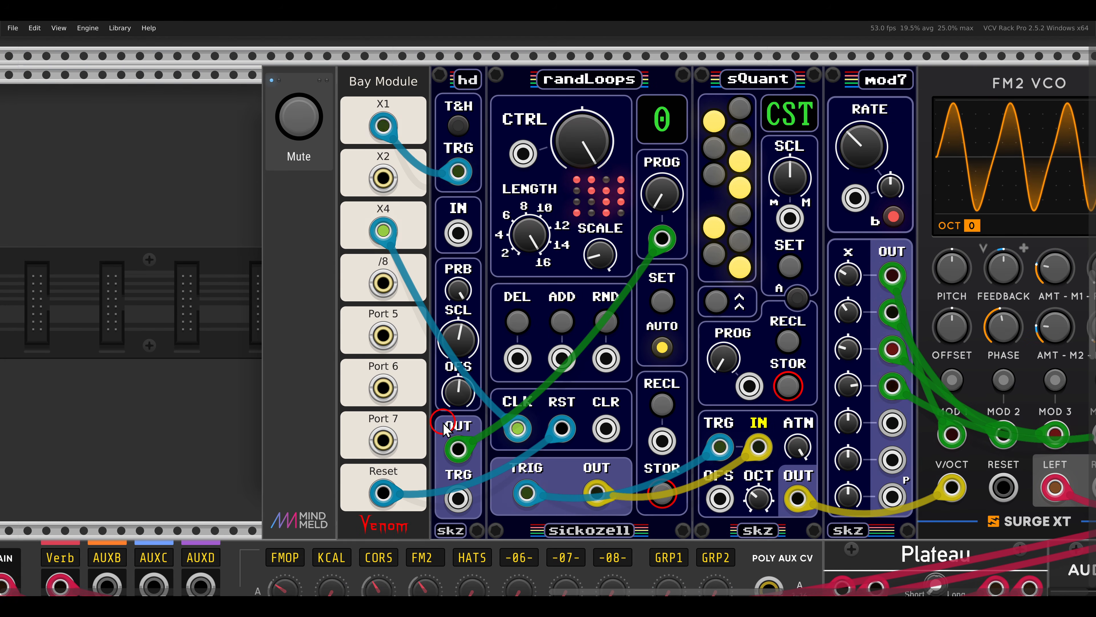
{"action": "left_click_drag", "start_coordinate": [456, 434], "coordinate": [483, 467]}
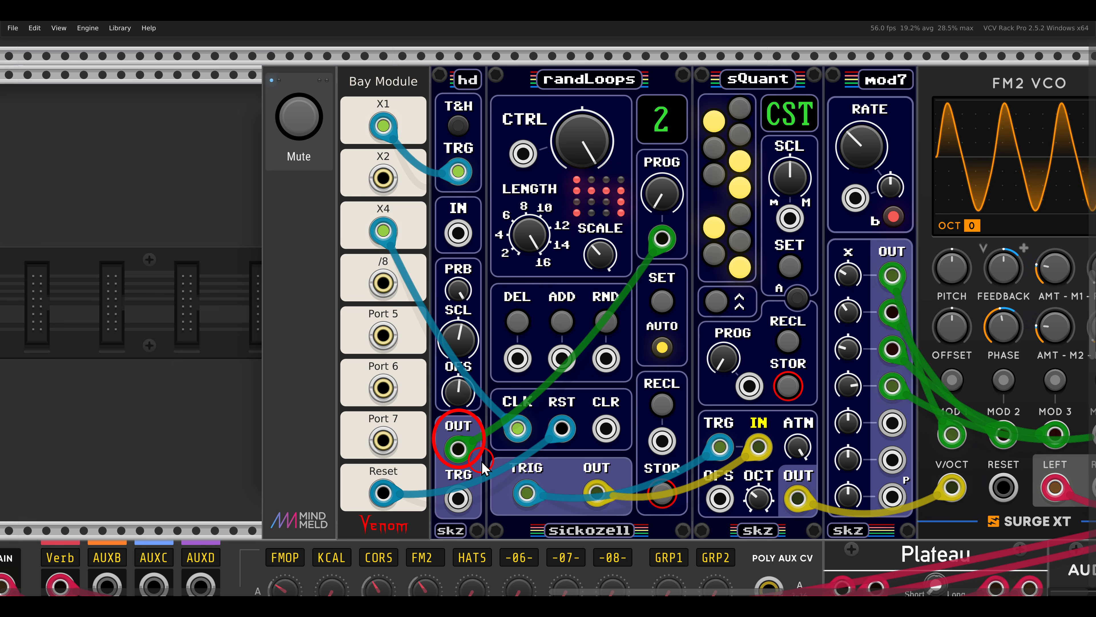
{"action": "key", "text": "Escape"}
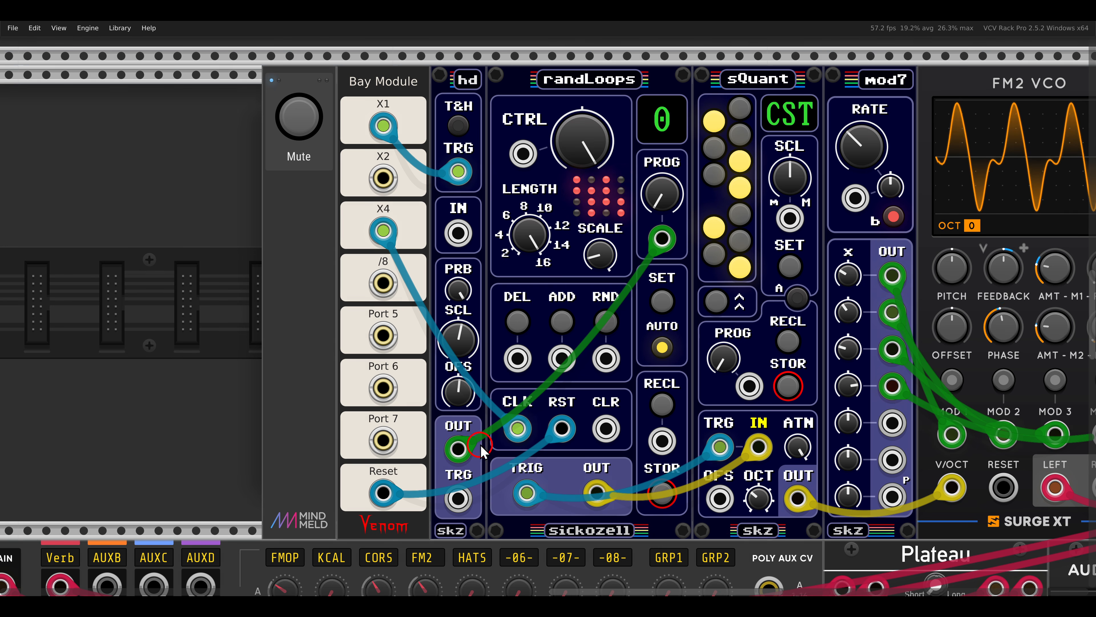
{"action": "left_click_drag", "start_coordinate": [633, 91], "coordinate": [692, 150]}
{"action": "key", "text": "Escape"}
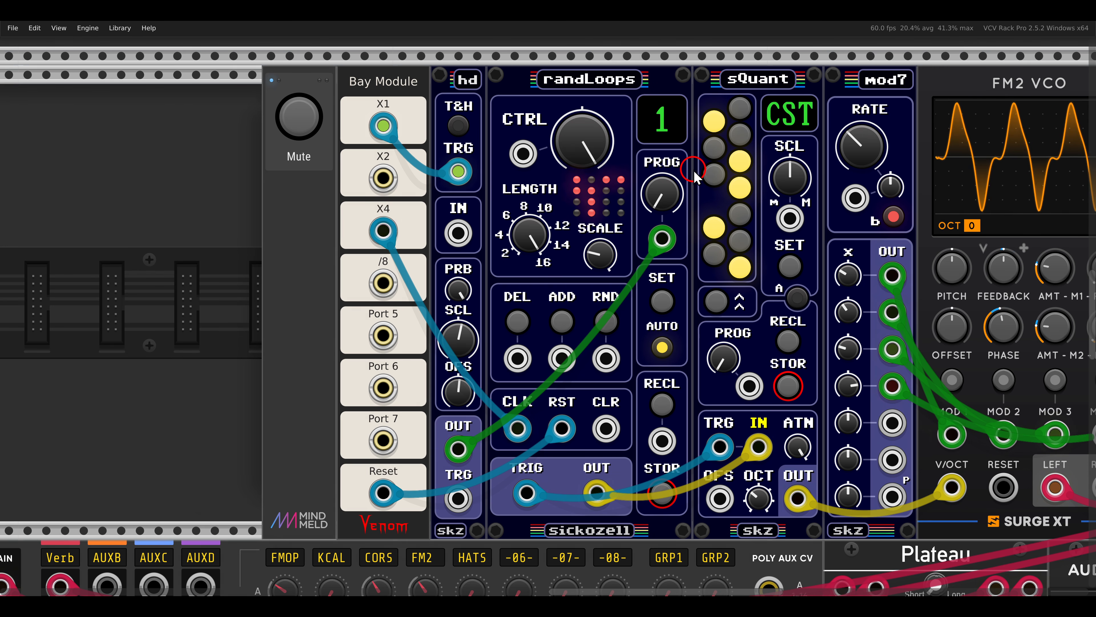
Examine how the /8 clock drives the Prog input of the randLoops beside macro oscillator 2.
{"action": "scroll", "coordinate": [675, 201], "scroll_direction": "down", "scroll_amount": 2}
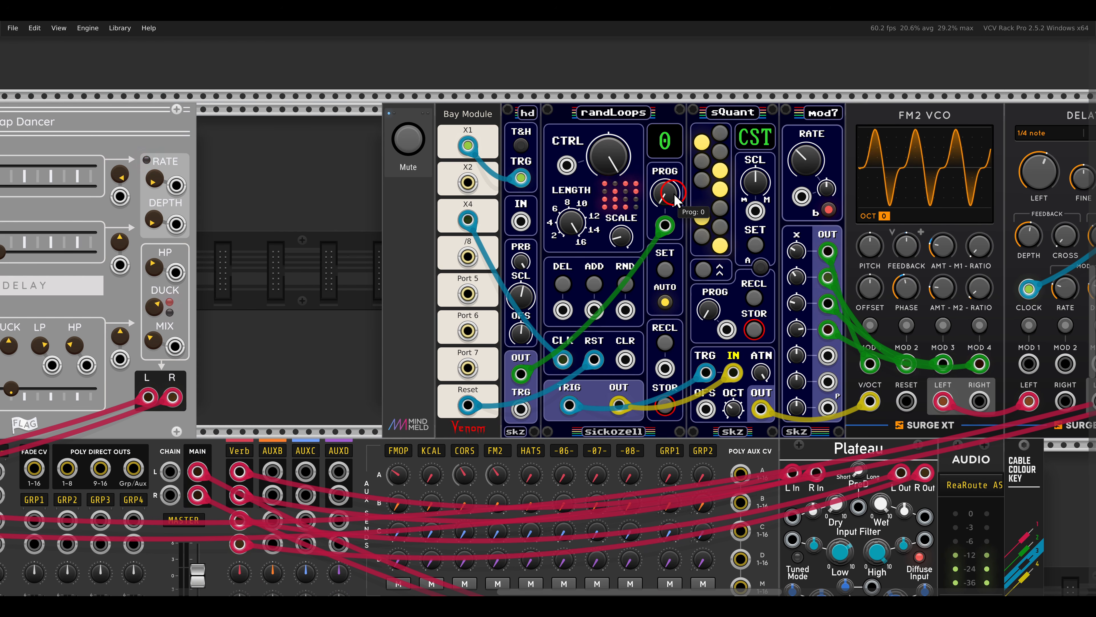
{"action": "scroll", "coordinate": [675, 201], "scroll_direction": "down", "scroll_amount": 10}
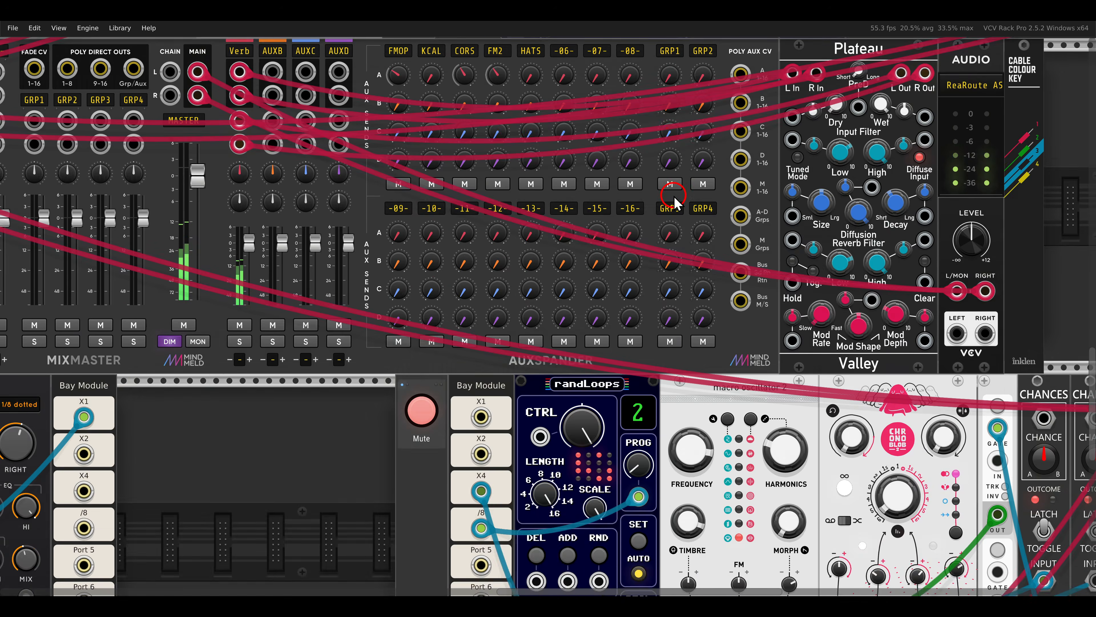
{"action": "scroll", "coordinate": [676, 200], "scroll_direction": "right", "scroll_amount": 5}
{"action": "scroll", "coordinate": [676, 200], "scroll_direction": "down", "scroll_amount": 1}
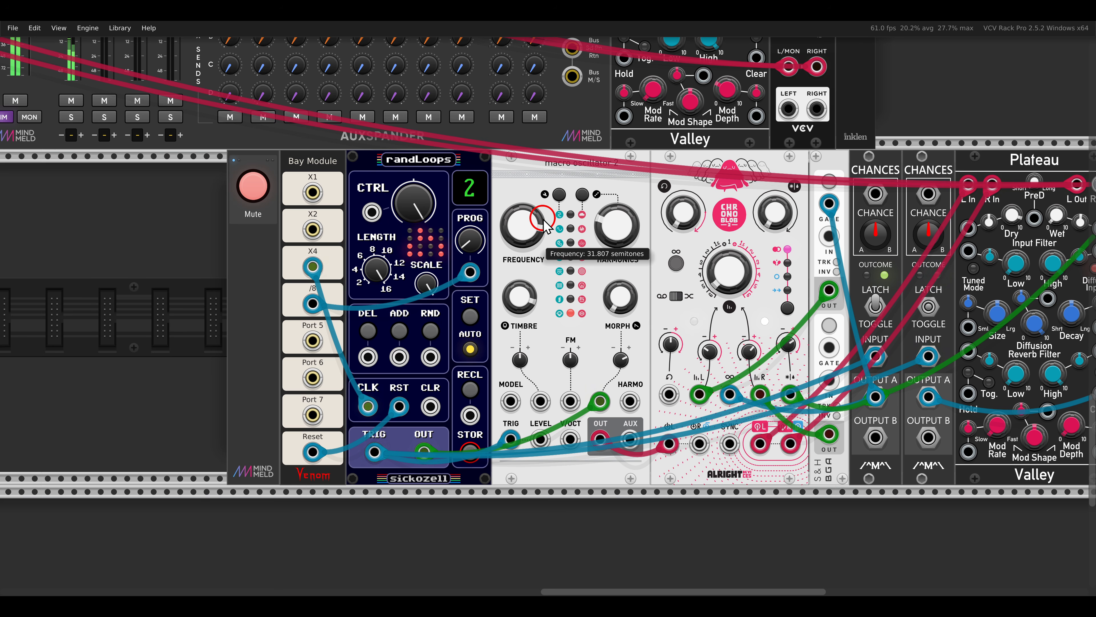
{"action": "left_click_drag", "start_coordinate": [369, 142], "coordinate": [461, 175]}
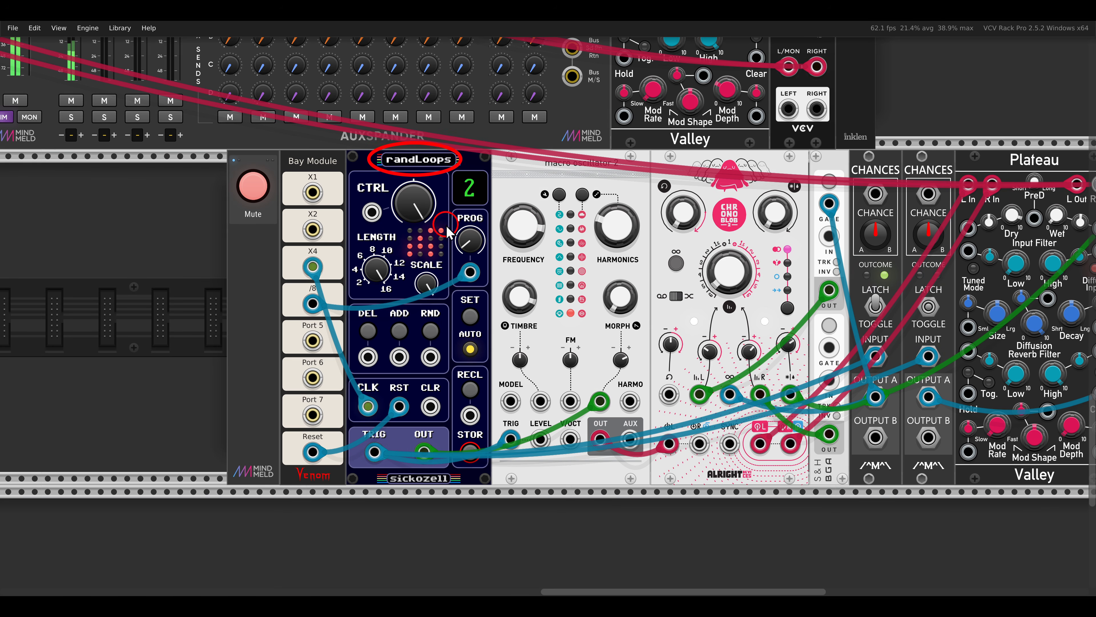
{"action": "left_click_drag", "start_coordinate": [440, 254], "coordinate": [486, 296]}
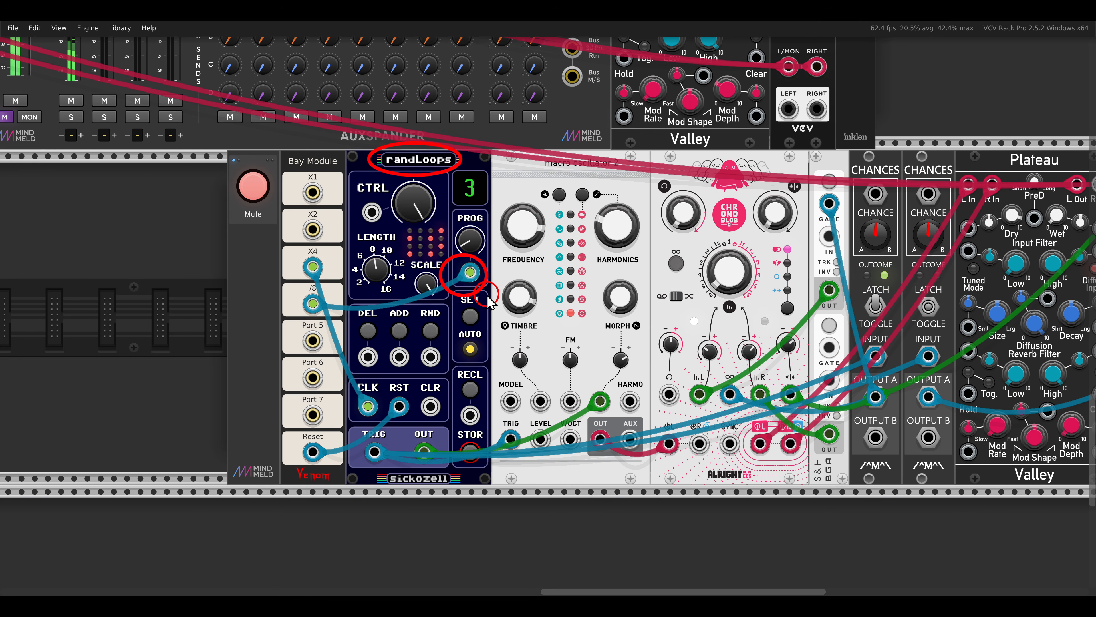
Switch off Mute for the macro oscillator 2 and Chronoblob voice in the bottom rack row.
{"action": "scroll", "coordinate": [466, 260], "scroll_direction": "right", "scroll_amount": 5}
{"action": "left_click_drag", "start_coordinate": [356, 128], "coordinate": [477, 181]}
{"action": "left_click_drag", "start_coordinate": [506, 135], "coordinate": [516, 142]}
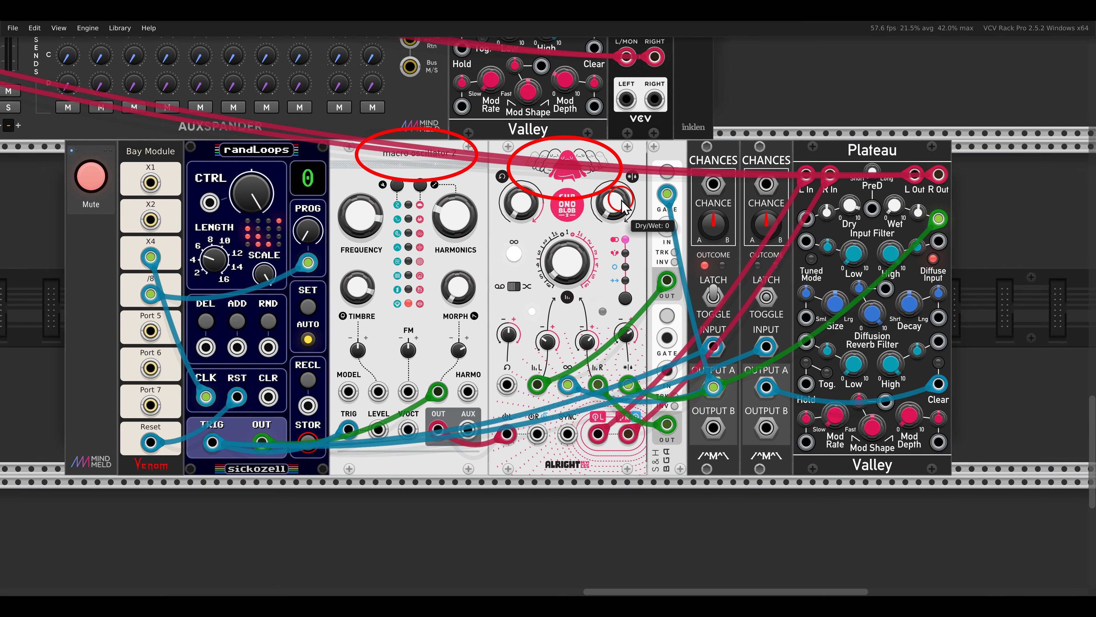
{"action": "left_click", "coordinate": [93, 177]}
Patch the first TRG output of randLoops8 into macro oscillator 2's TRIG input and switch off that voice's Mute.
{"action": "scroll", "coordinate": [96, 177], "scroll_direction": "down", "scroll_amount": 4}
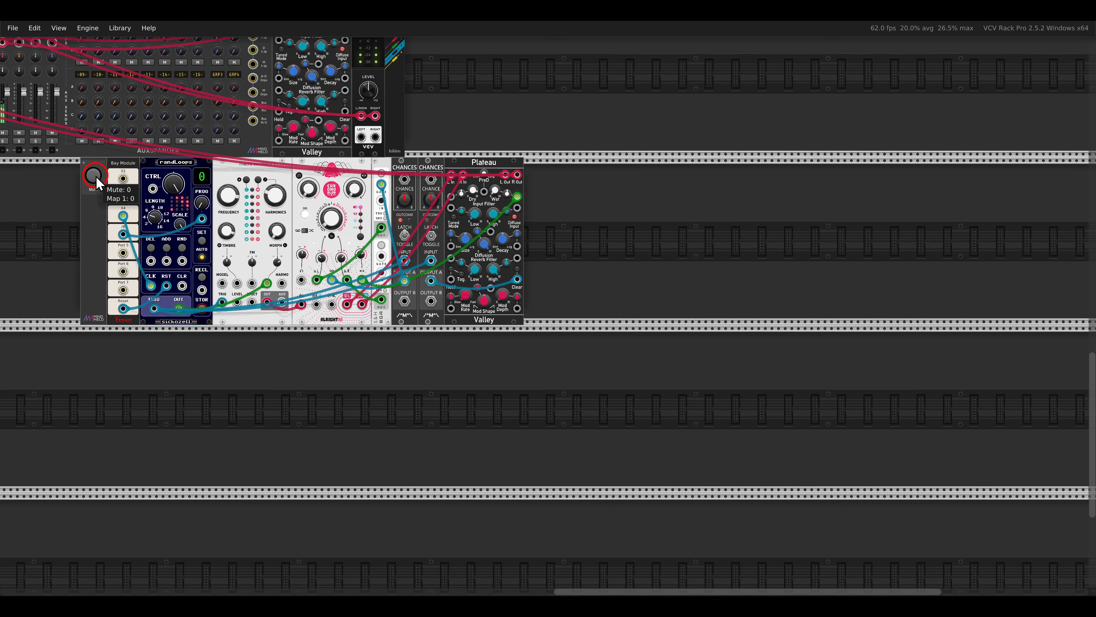
{"action": "left_click_drag", "start_coordinate": [96, 177], "coordinate": [666, 372]}
{"action": "scroll", "coordinate": [653, 291], "scroll_direction": "down", "scroll_amount": 1}
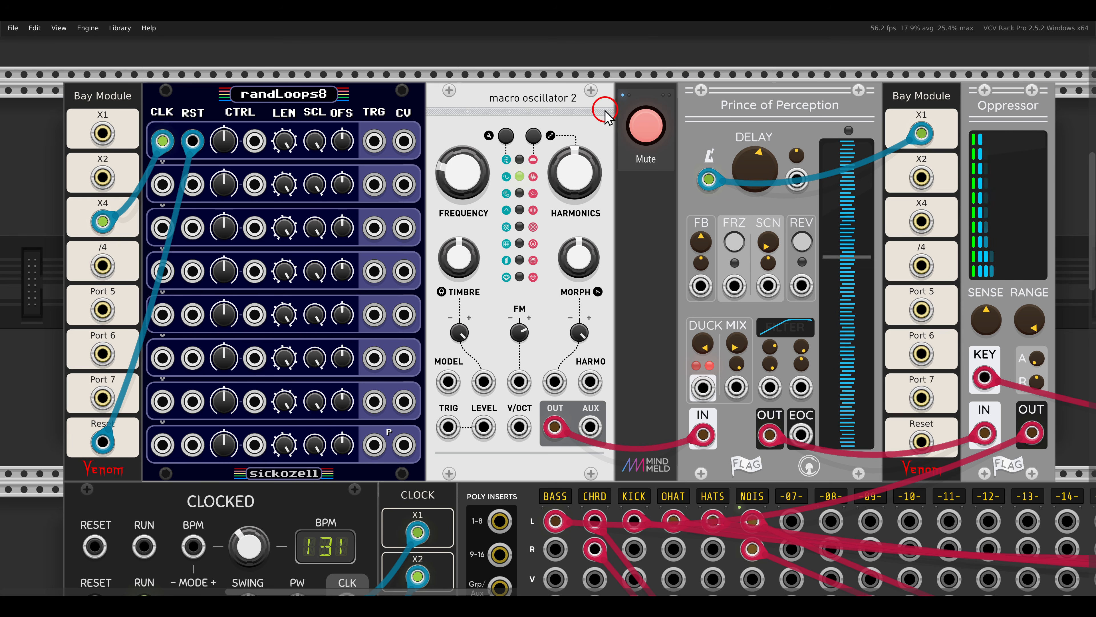
{"action": "left_click_drag", "start_coordinate": [480, 77], "coordinate": [590, 120]}
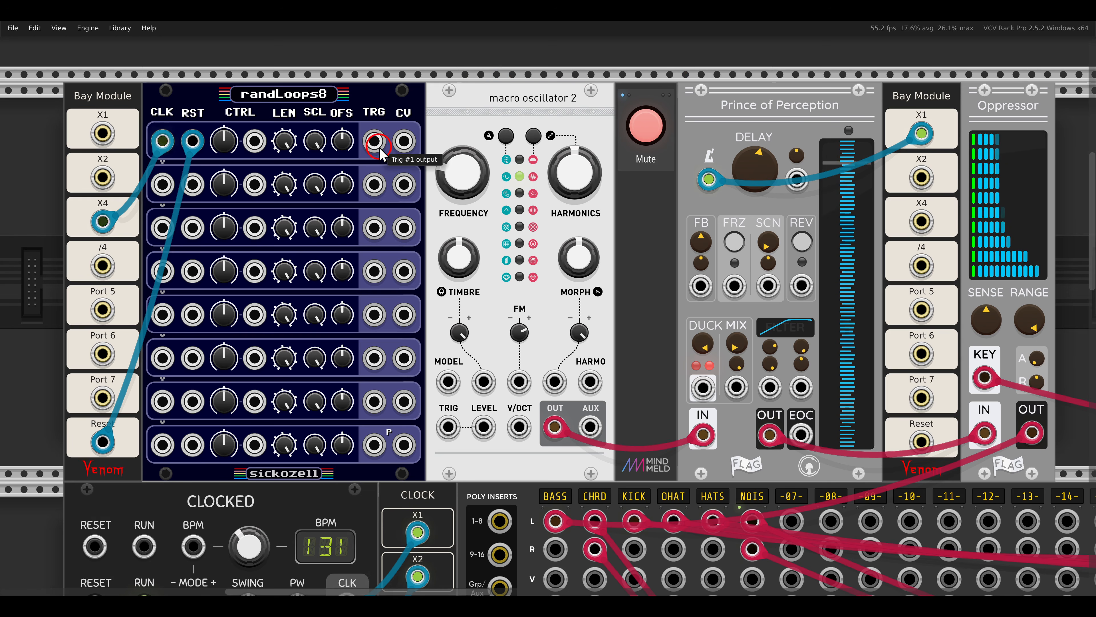
{"action": "left_click_drag", "start_coordinate": [374, 141], "coordinate": [447, 427]}
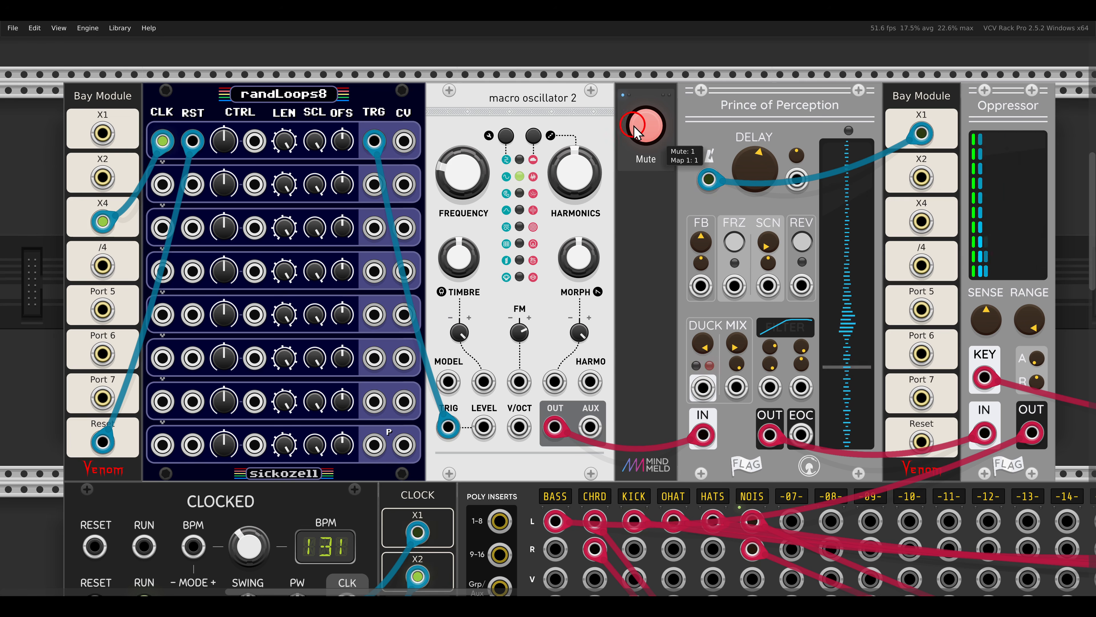
{"action": "left_click", "coordinate": [645, 125]}
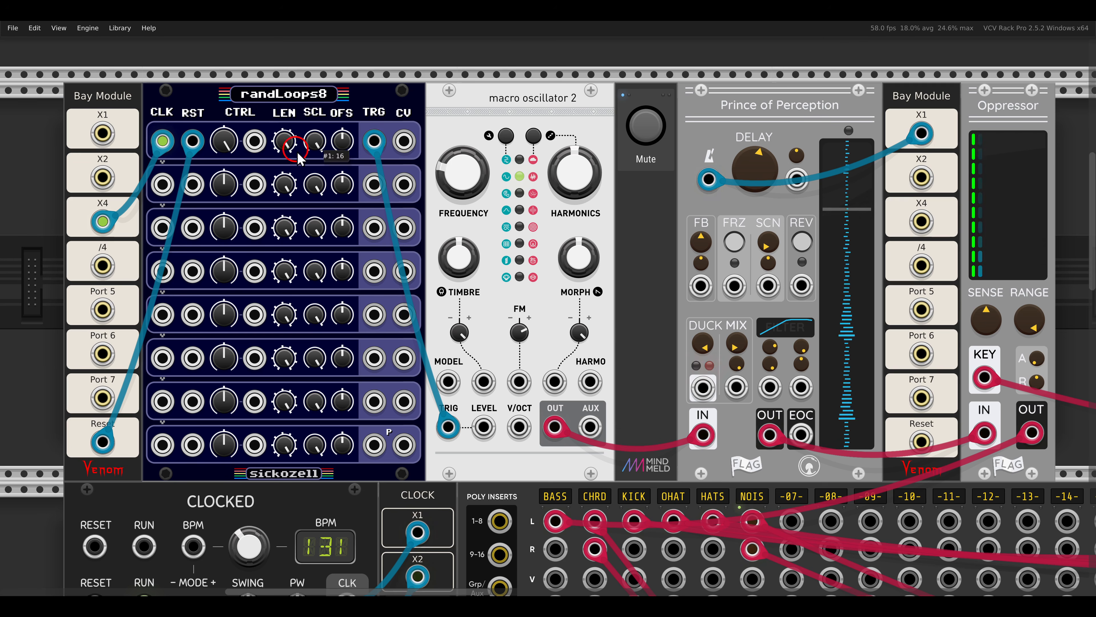
Patch randLoops8's second CV output into macro oscillator 2's HARMO input, raising row 2's CTRL and lowering its OFS.
{"action": "left_click_drag", "start_coordinate": [403, 185], "coordinate": [589, 381]}
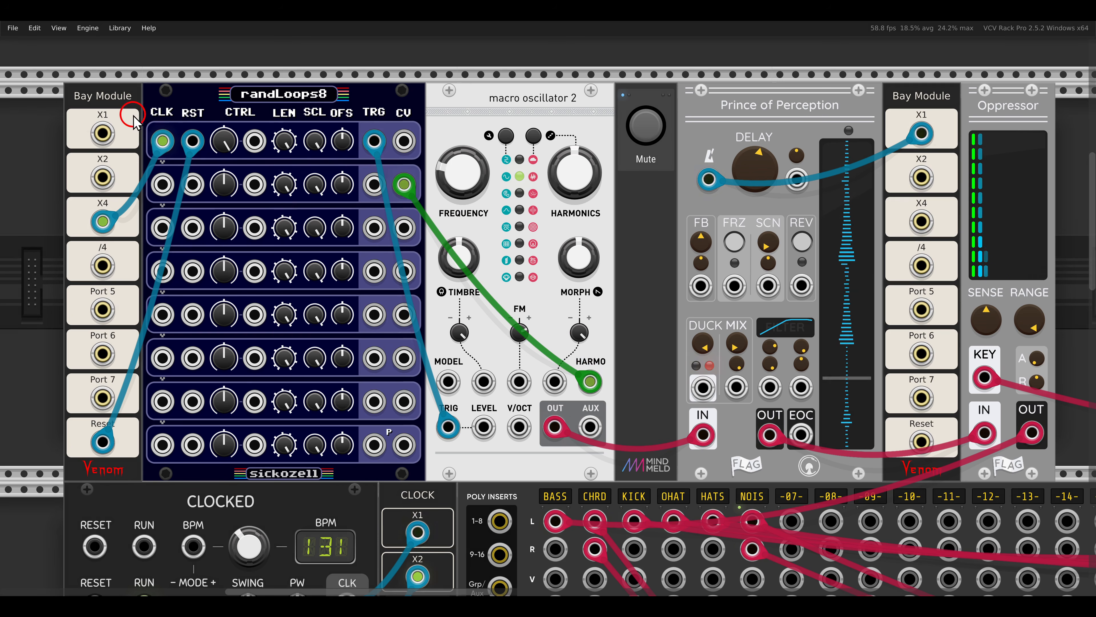
{"action": "mouse_move", "coordinate": [132, 115]}
{"action": "left_mouse_down"}
{"action": "mouse_move", "coordinate": [210, 157]}
{"action": "mouse_move", "coordinate": [173, 216]}
{"action": "mouse_move", "coordinate": [196, 213]}
{"action": "left_mouse_up"}
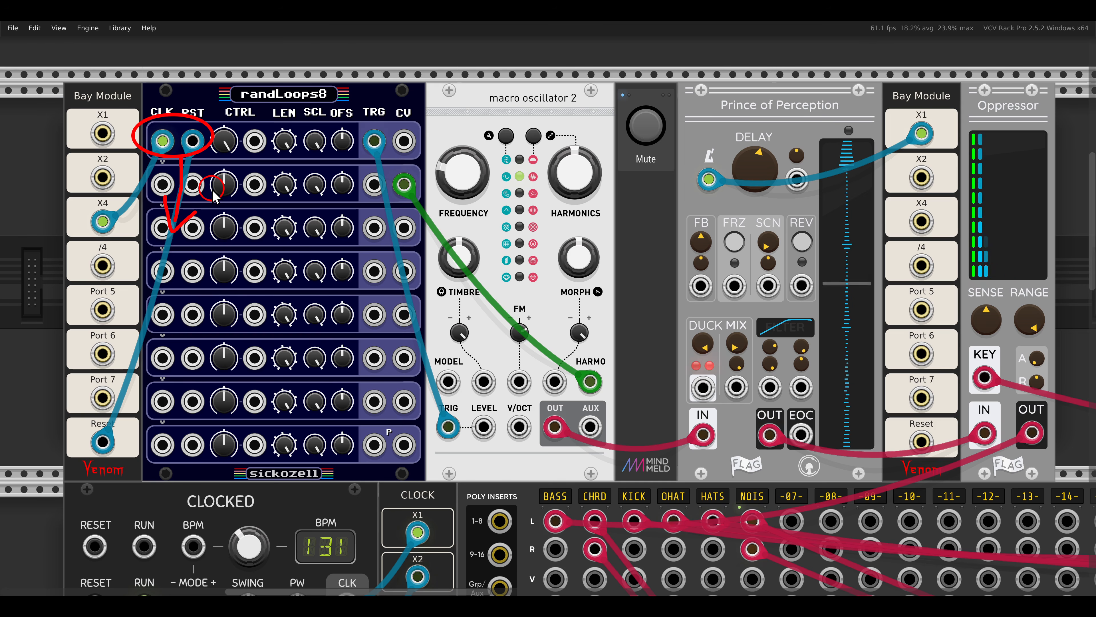
{"action": "key", "text": "Escape"}
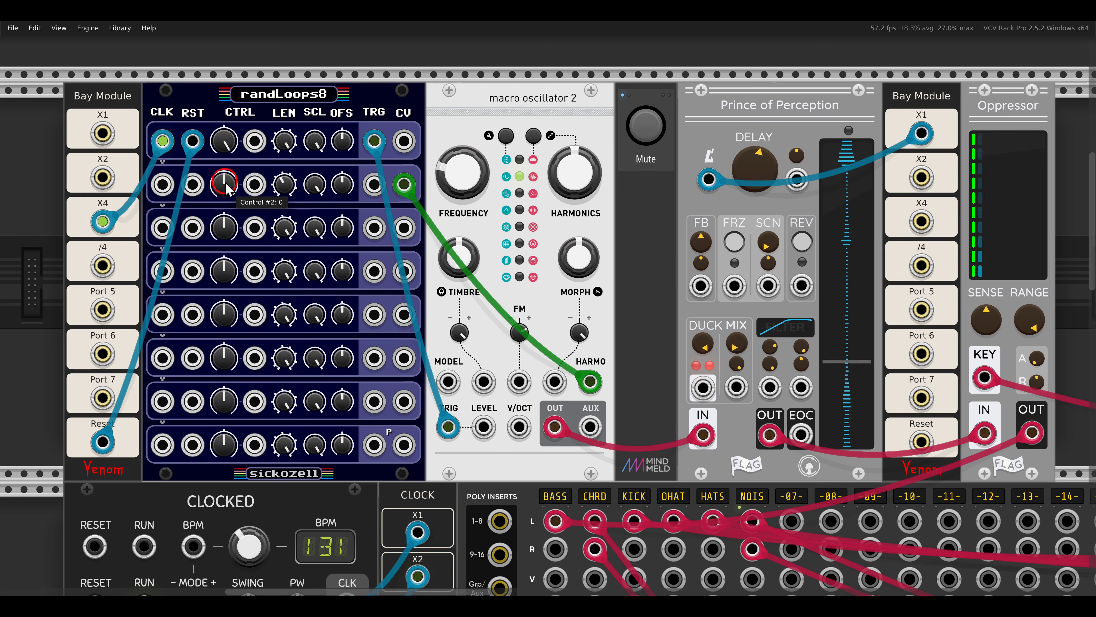
{"action": "left_click_drag", "start_coordinate": [224, 184], "coordinate": [209, 80]}
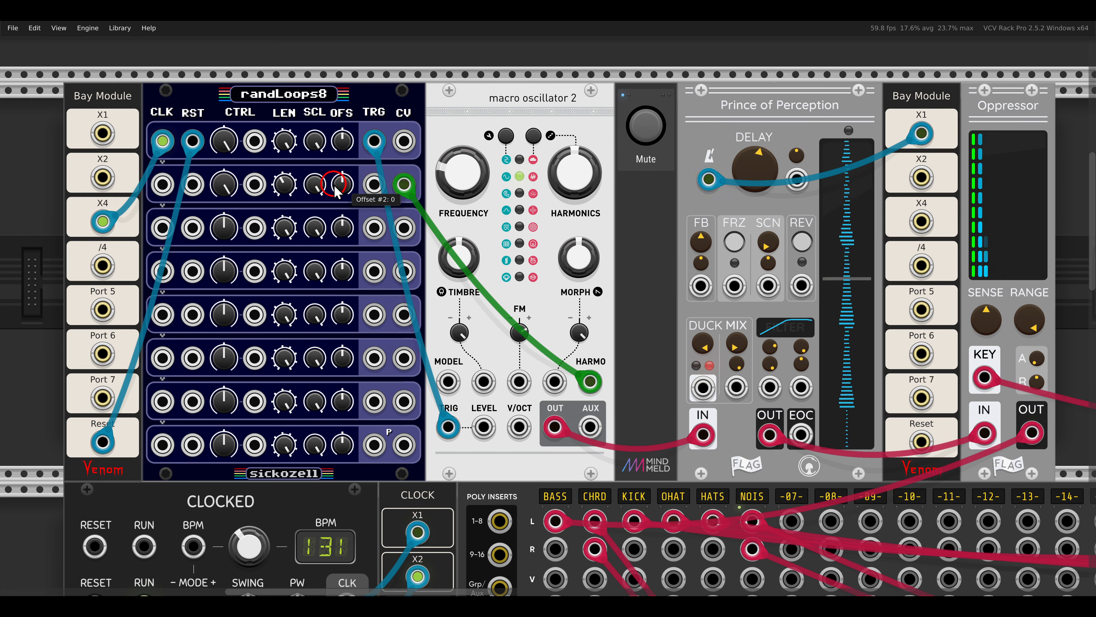
{"action": "left_click_drag", "start_coordinate": [338, 190], "coordinate": [340, 218]}
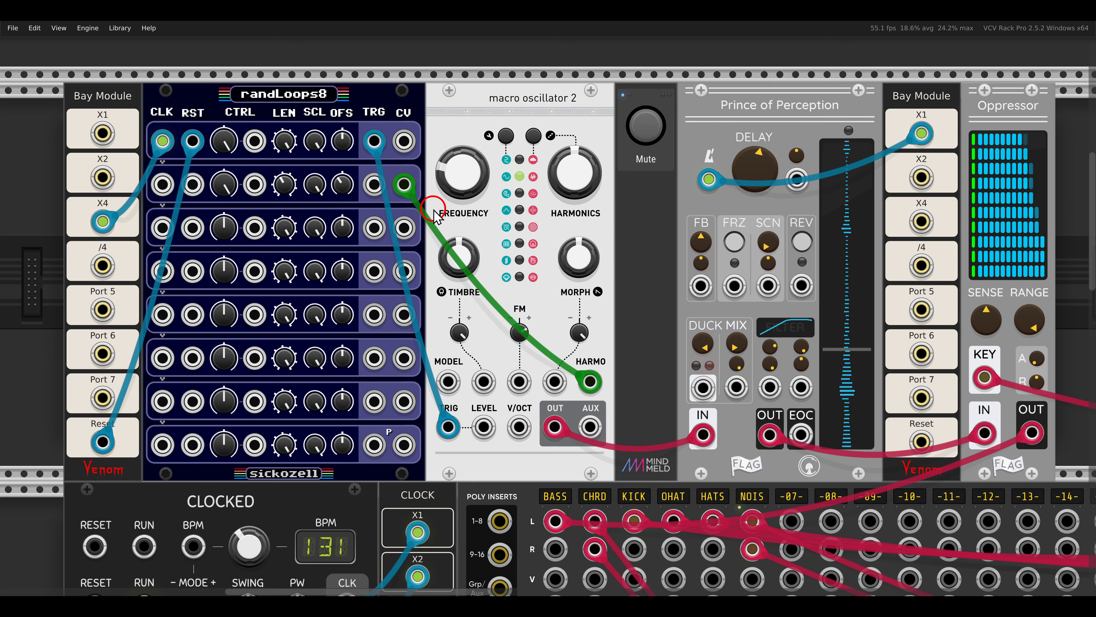
Patch the third CV output of randLoops8 into macro oscillator 2's MORPH input, shortening row 3's LEN and raising its CTRL.
{"action": "left_click_drag", "start_coordinate": [405, 228], "coordinate": [554, 373]}
{"action": "left_click_drag", "start_coordinate": [285, 226], "coordinate": [323, 372]}
{"action": "left_click_drag", "start_coordinate": [225, 233], "coordinate": [204, 166]}
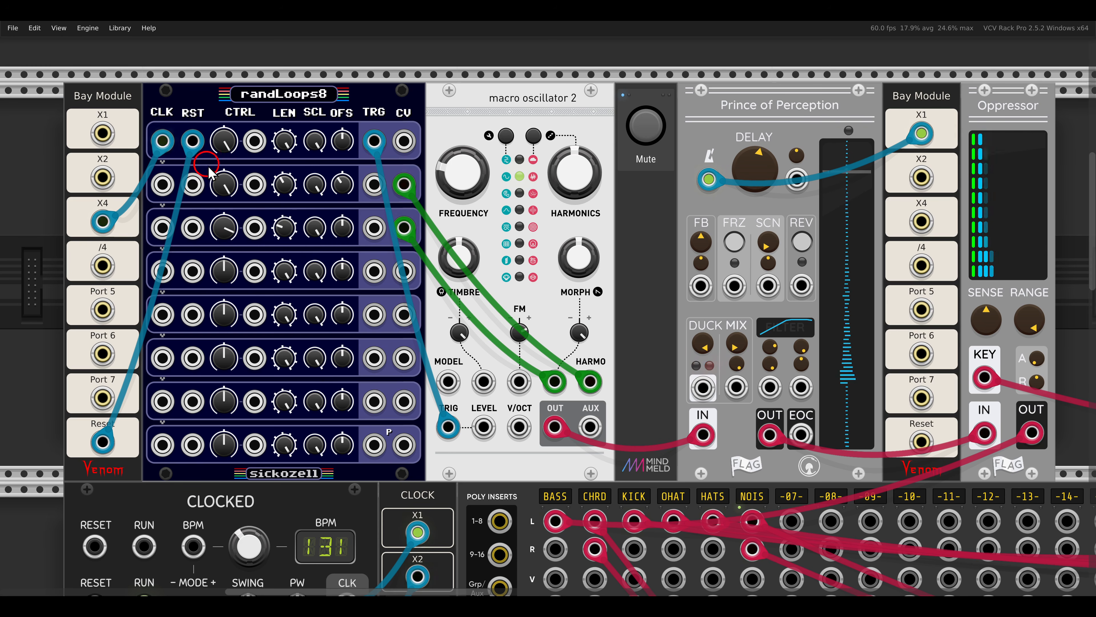
{"action": "left_click_drag", "start_coordinate": [320, 221], "coordinate": [320, 221]}
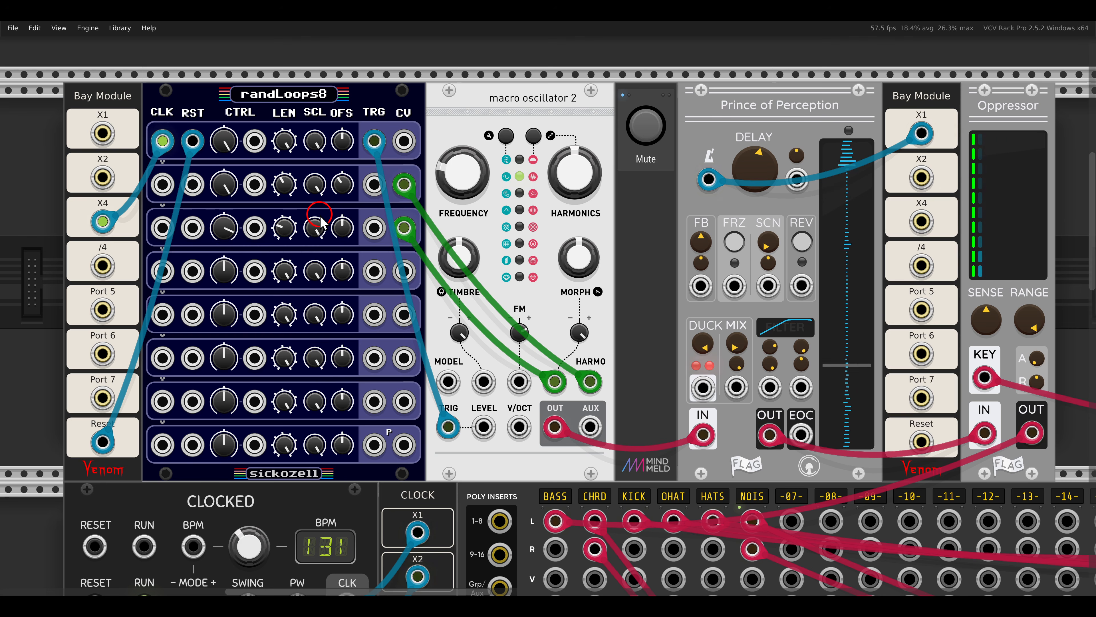
{"action": "left_click_drag", "start_coordinate": [321, 221], "coordinate": [320, 221]}
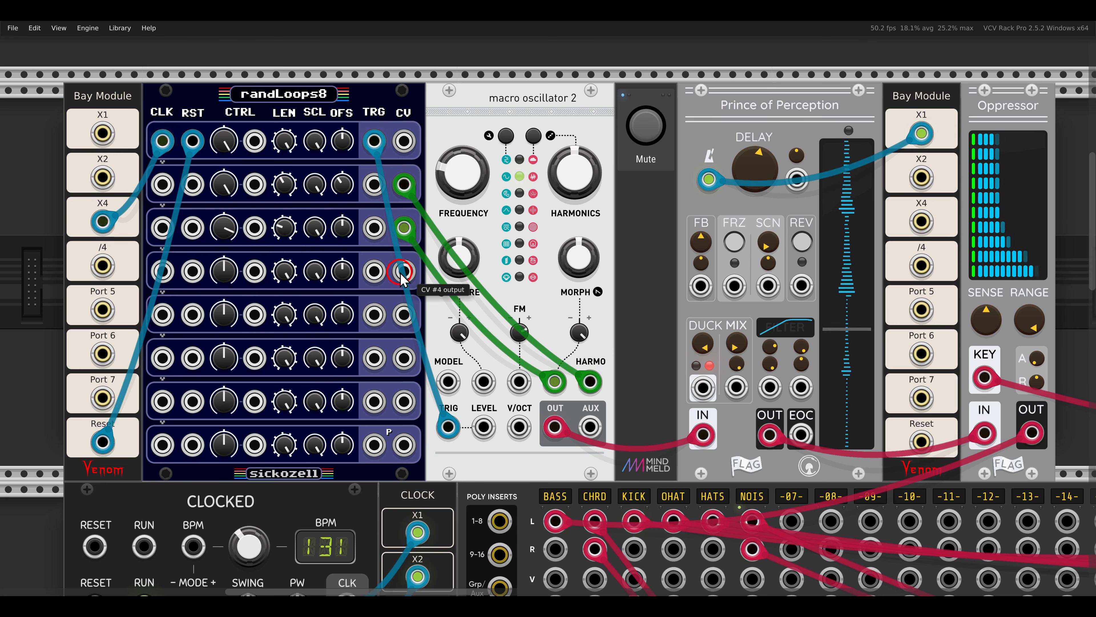
Patch the fourth CV output of randLoops8 into macro oscillator 2's TIMBRE input, shortening row 4's LEN and raising its CTRL.
{"action": "left_click_drag", "start_coordinate": [404, 271], "coordinate": [483, 380]}
{"action": "left_click_drag", "start_coordinate": [284, 271], "coordinate": [293, 302]}
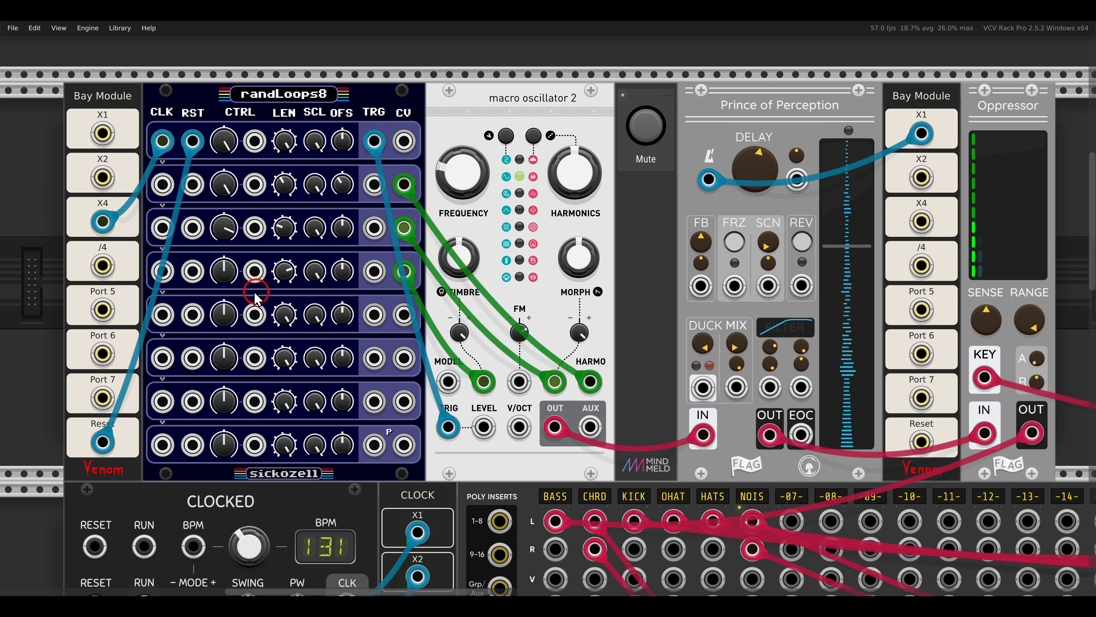
{"action": "left_click_drag", "start_coordinate": [219, 276], "coordinate": [212, 198]}
{"action": "left_click_drag", "start_coordinate": [296, 242], "coordinate": [295, 242]}
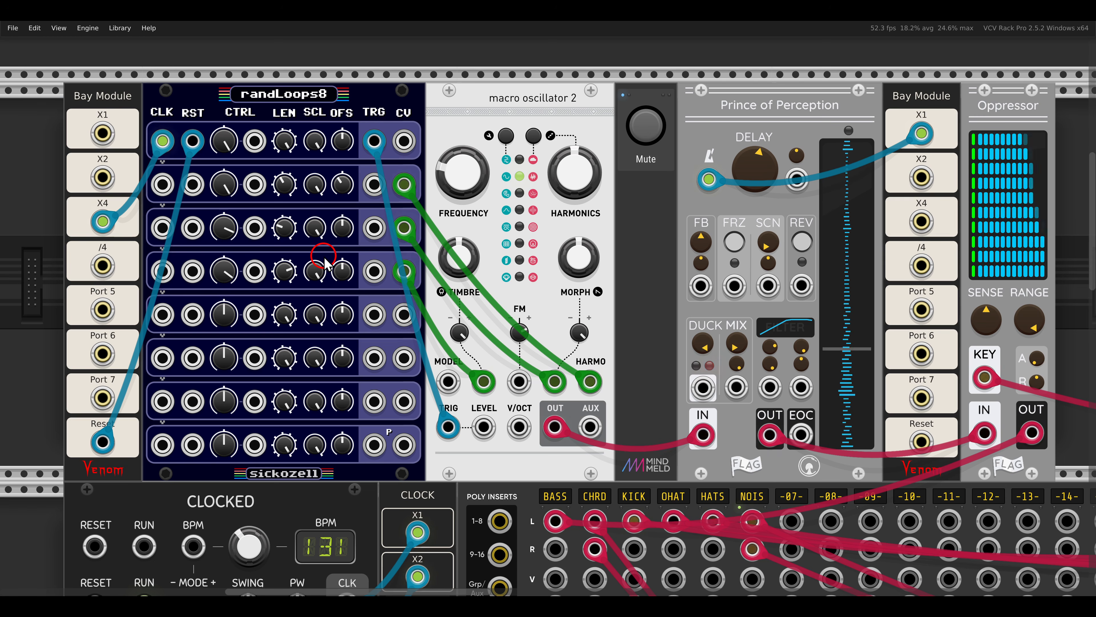
Patch the fifth CV output of randLoops8 into the MIX input of Prince of Perception and turn row 5's CTRL fully down.
{"action": "left_click_drag", "start_coordinate": [699, 82], "coordinate": [852, 129]}
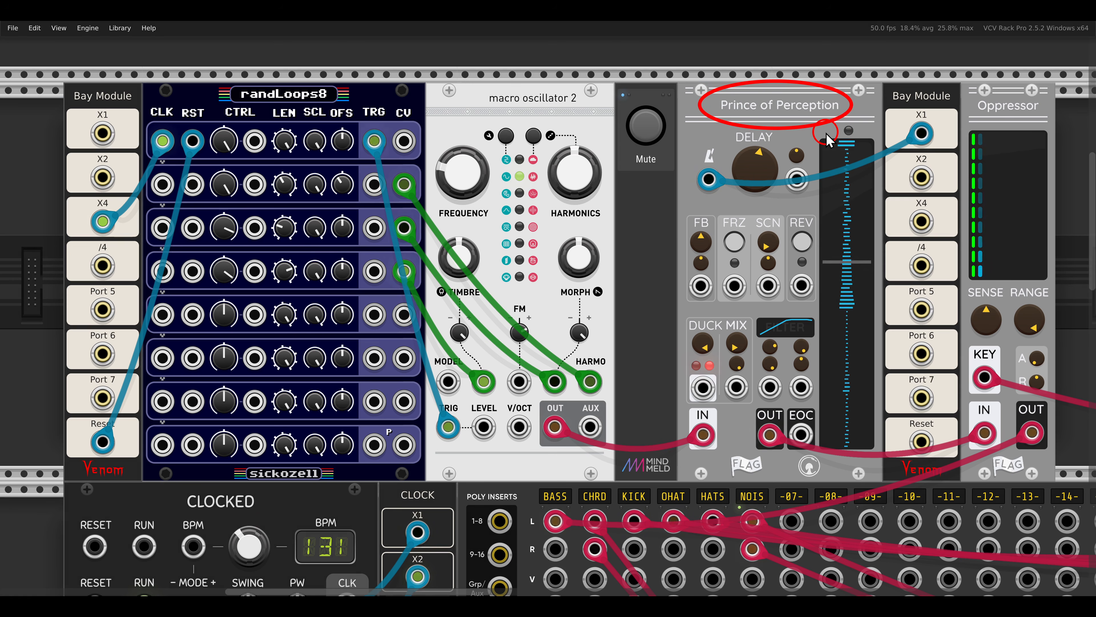
{"action": "key", "text": "Escape"}
{"action": "left_click_drag", "start_coordinate": [404, 314], "coordinate": [736, 384]}
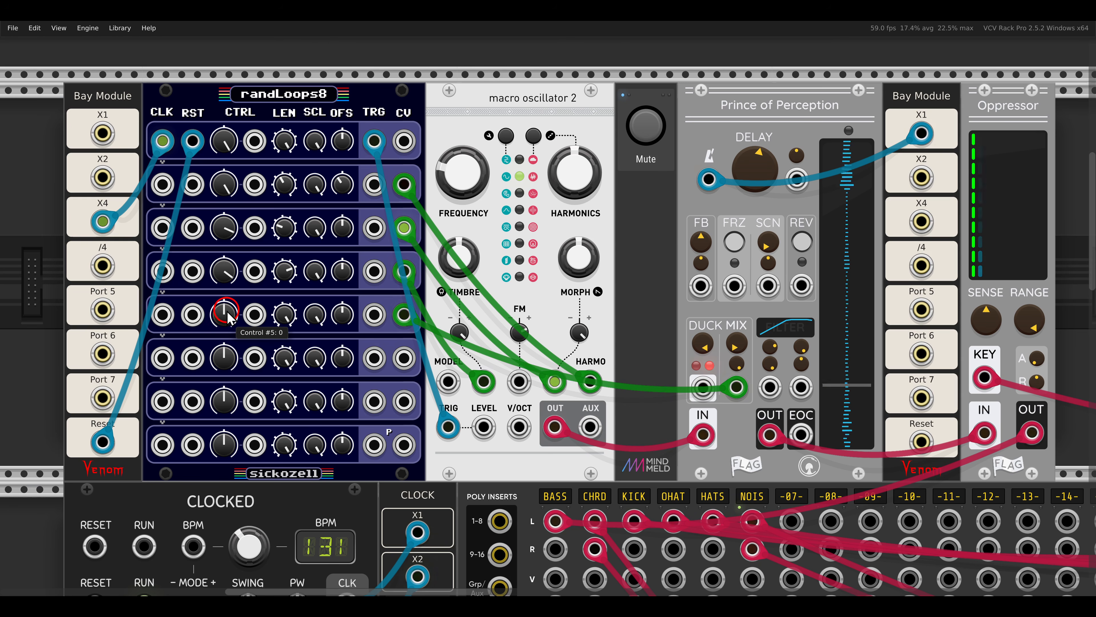
{"action": "left_click_drag", "start_coordinate": [228, 317], "coordinate": [249, 425]}
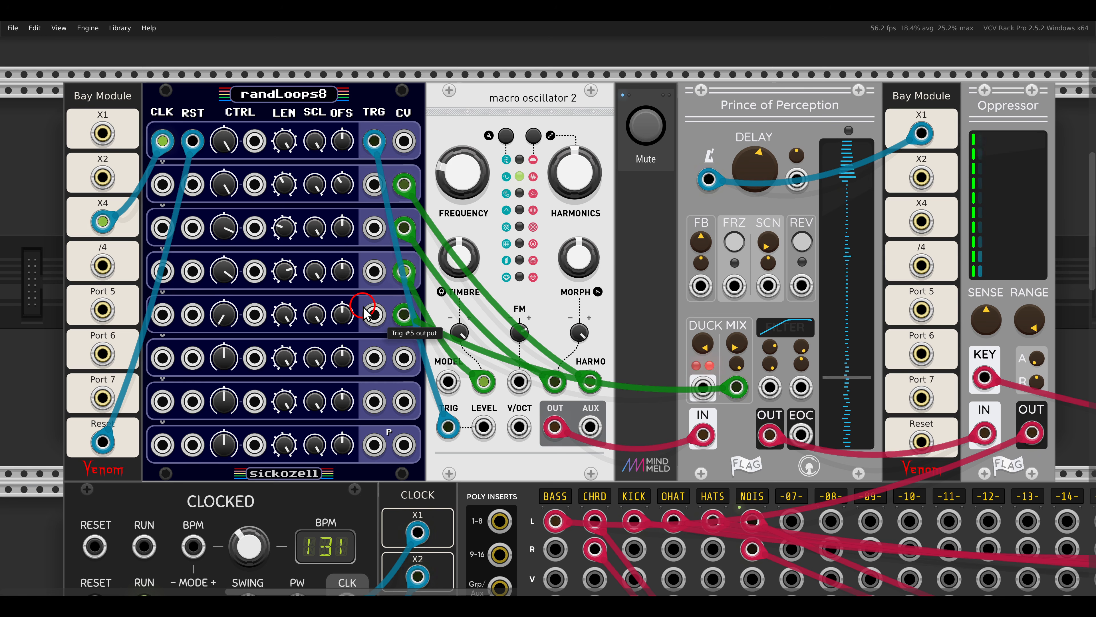
Switch off Mute and switch on Solo for the Wavetable VCO voice in the bottom rack row.
{"action": "scroll", "coordinate": [380, 298], "scroll_direction": "down", "scroll_amount": 10}
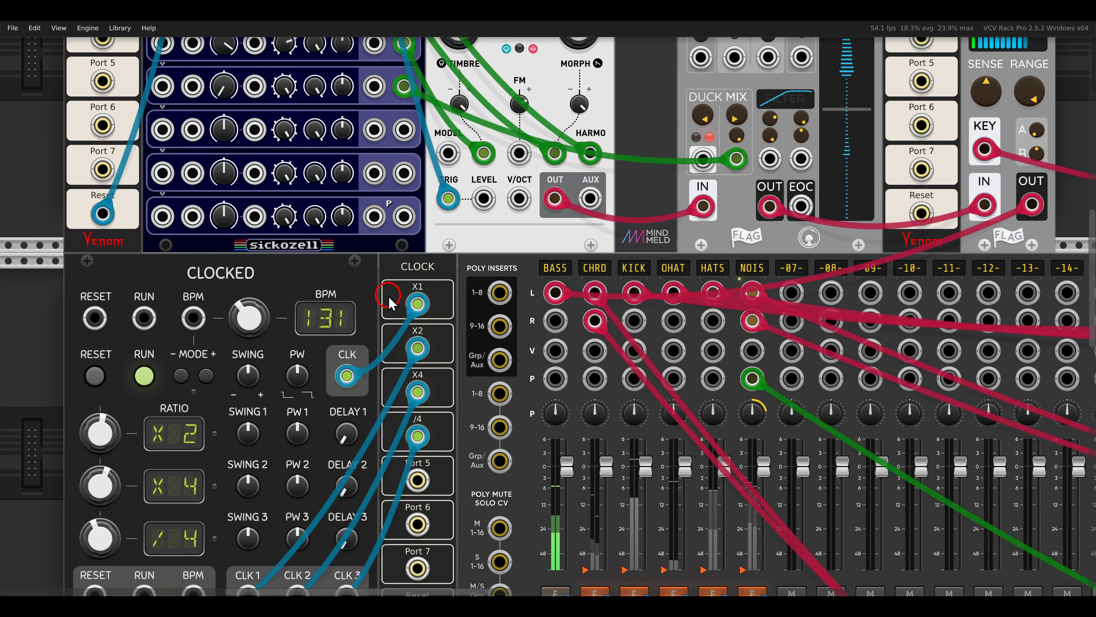
{"action": "scroll", "coordinate": [389, 298], "scroll_direction": "down", "scroll_amount": 5}
{"action": "scroll", "coordinate": [389, 298], "scroll_direction": "down", "scroll_amount": 1}
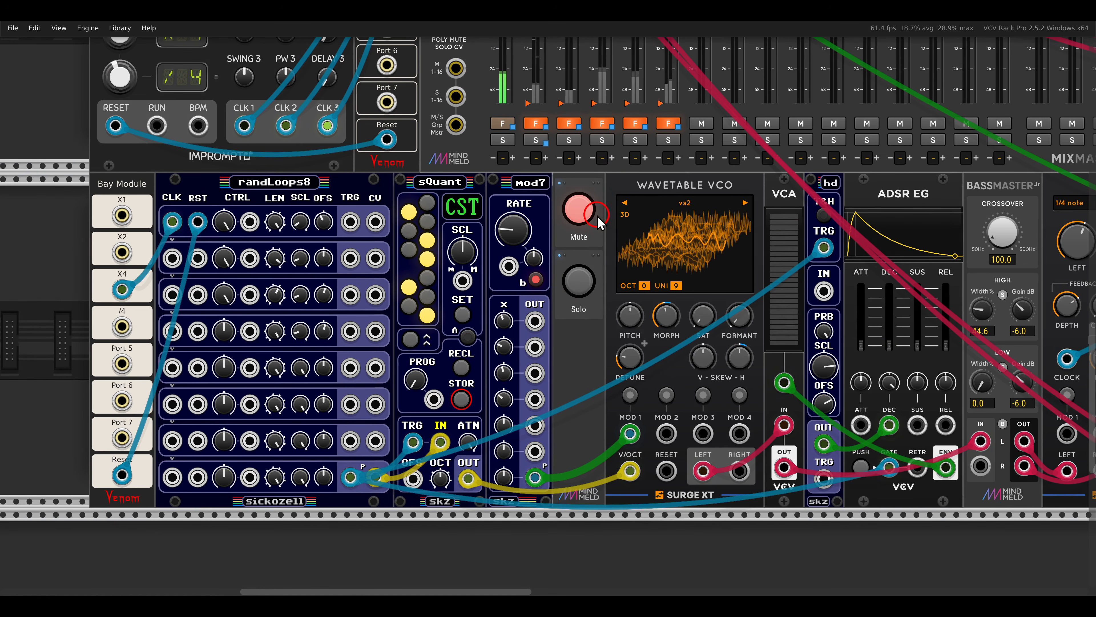
{"action": "left_click", "coordinate": [582, 214]}
{"action": "left_click", "coordinate": [579, 280]}
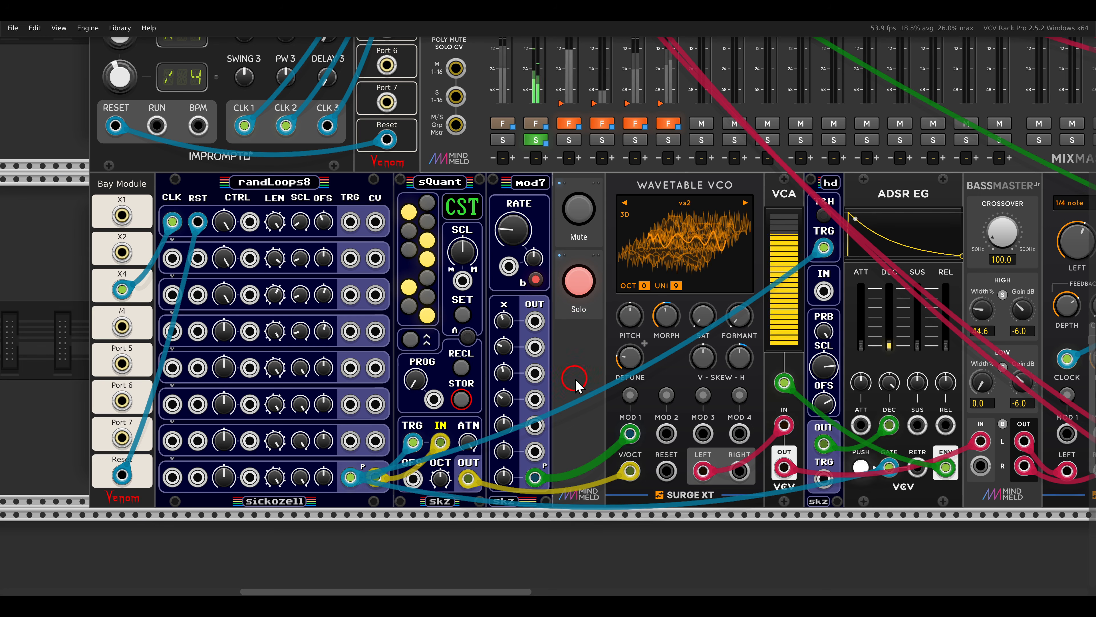
{"action": "left_click_drag", "start_coordinate": [556, 386], "coordinate": [569, 378]}
Set the polyphony on the 8th output of the Wavetable VCO voice's randLoops8 to 4.
{"action": "left_click_drag", "start_coordinate": [336, 449], "coordinate": [415, 494]}
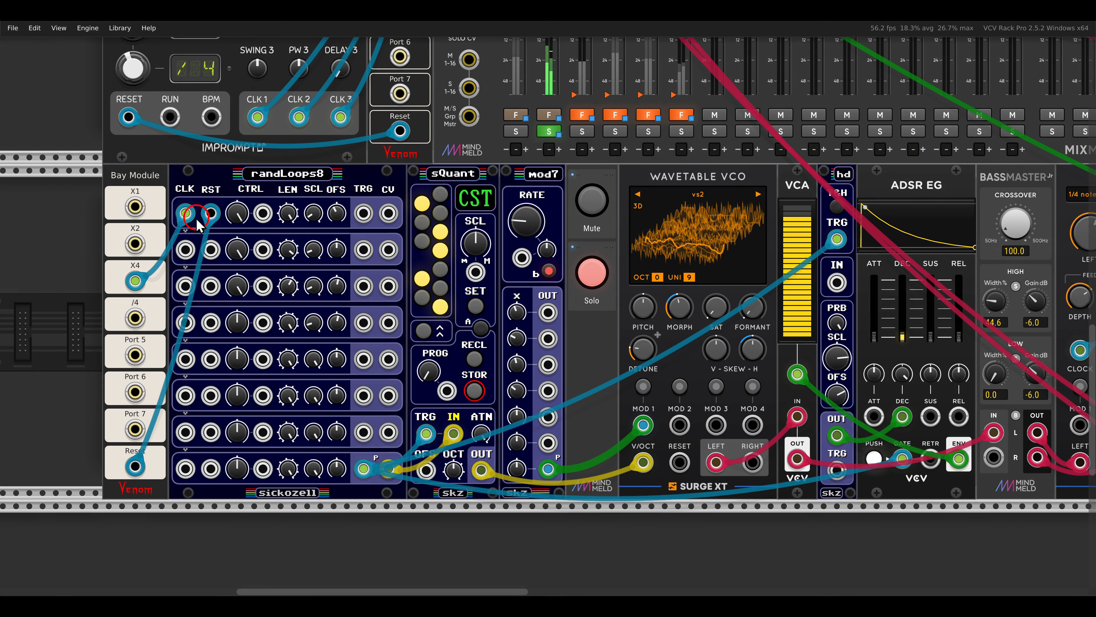
{"action": "mouse_move", "coordinate": [163, 195]}
{"action": "left_mouse_down"}
{"action": "mouse_move", "coordinate": [321, 286]}
{"action": "mouse_move", "coordinate": [399, 313]}
{"action": "mouse_move", "coordinate": [410, 341]}
{"action": "left_mouse_up"}
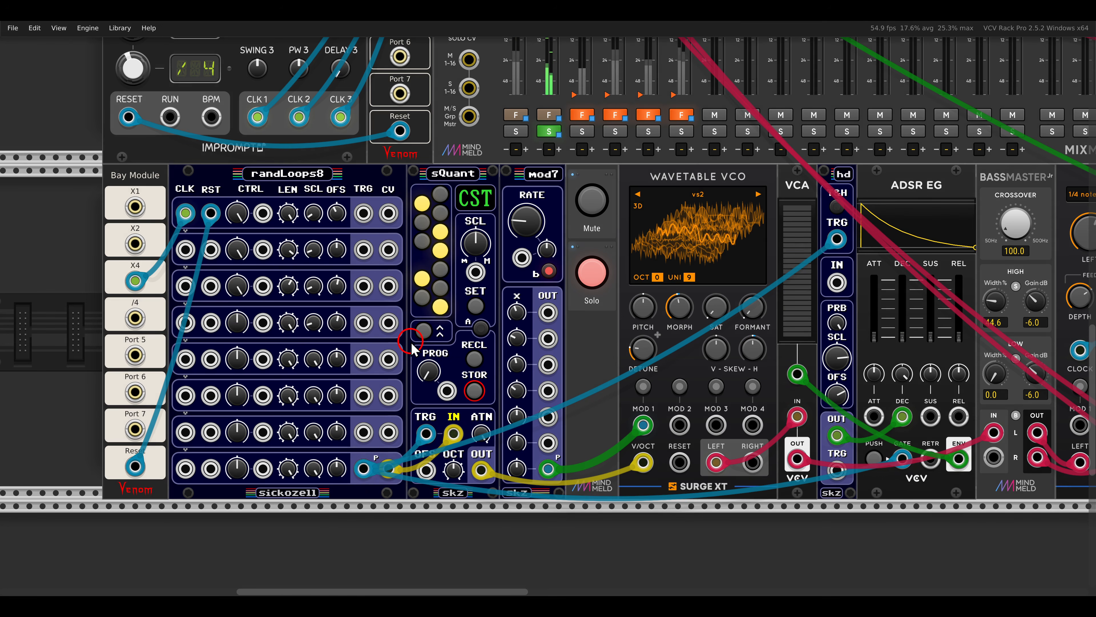
{"action": "right_click", "coordinate": [320, 181]}
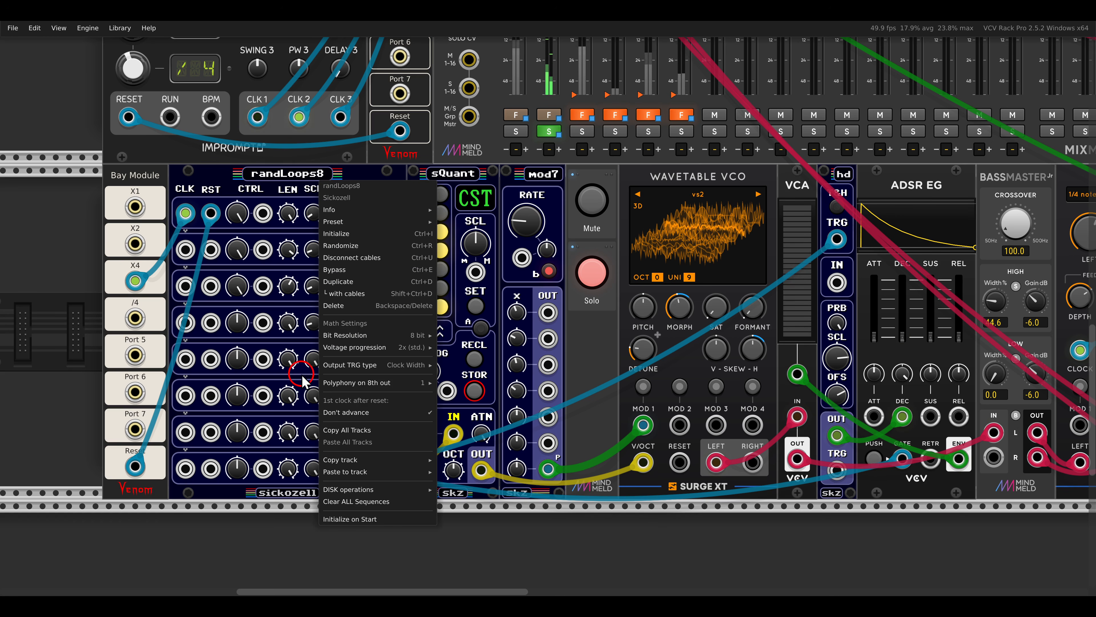
{"action": "mouse_move", "coordinate": [354, 386]}
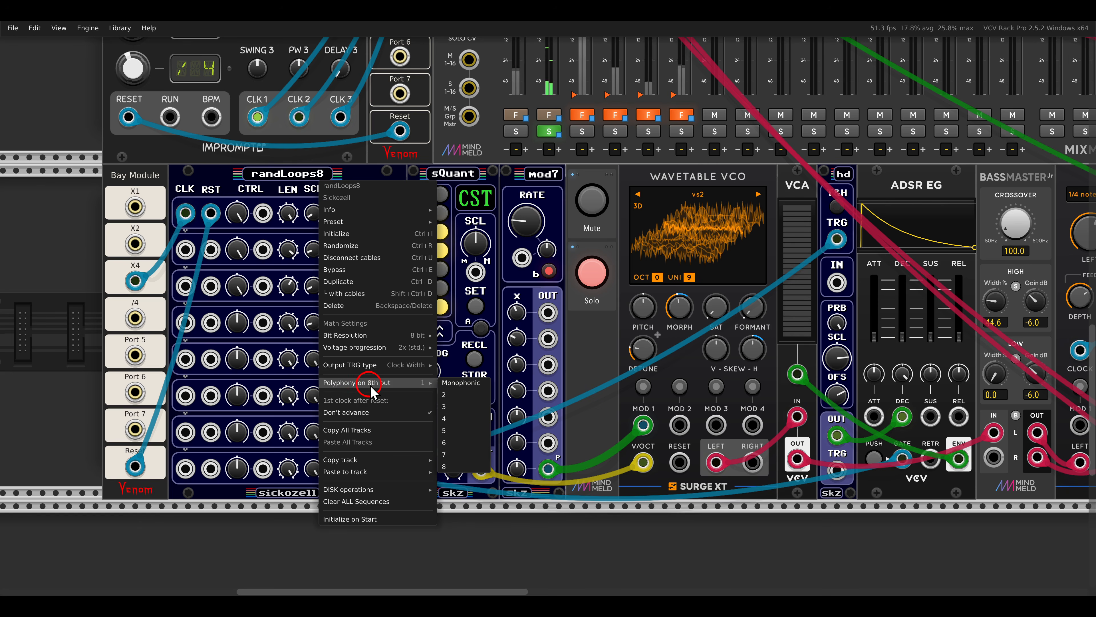
{"action": "left_click", "coordinate": [456, 421]}
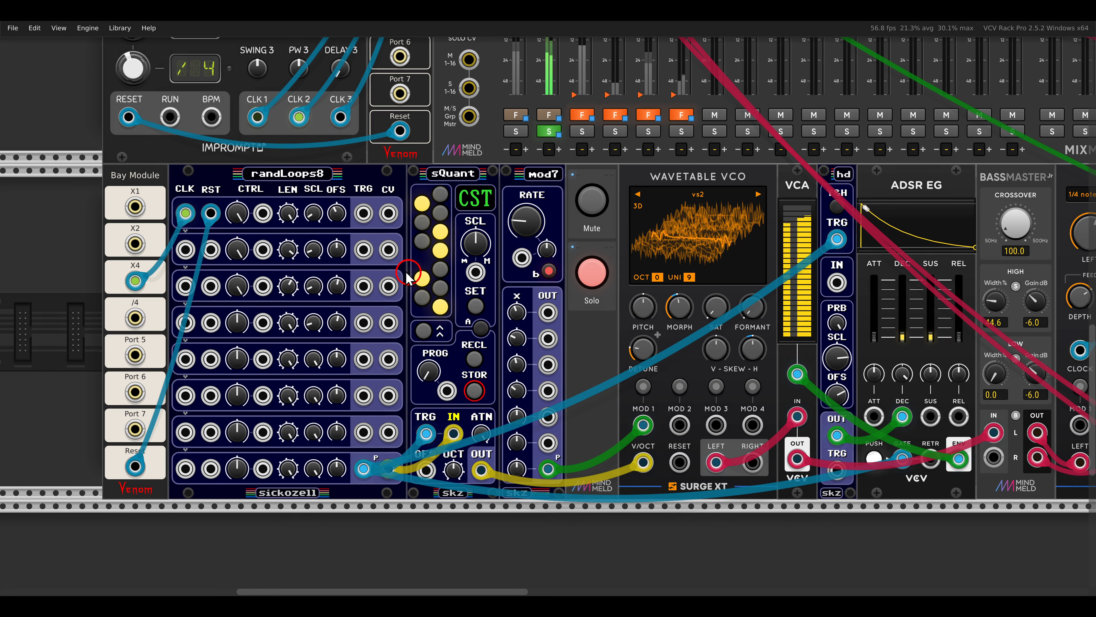
Switch off Solo for the Wavetable VCO voice.
{"action": "left_click_drag", "start_coordinate": [325, 301], "coordinate": [403, 335]}
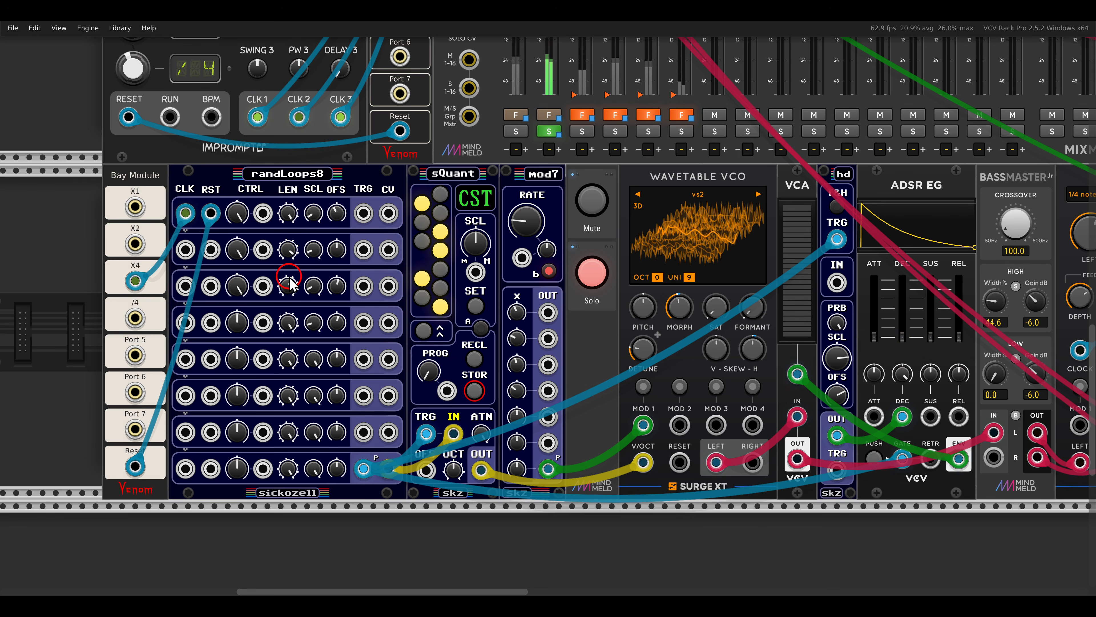
{"action": "mouse_move", "coordinate": [363, 470]}
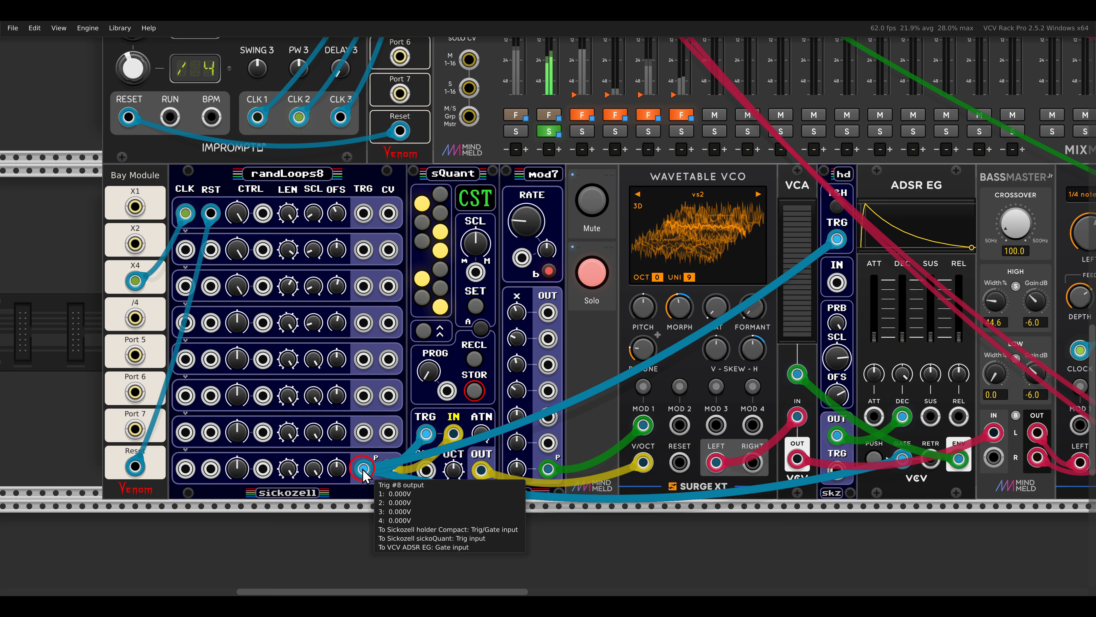
{"action": "mouse_move", "coordinate": [807, 259]}
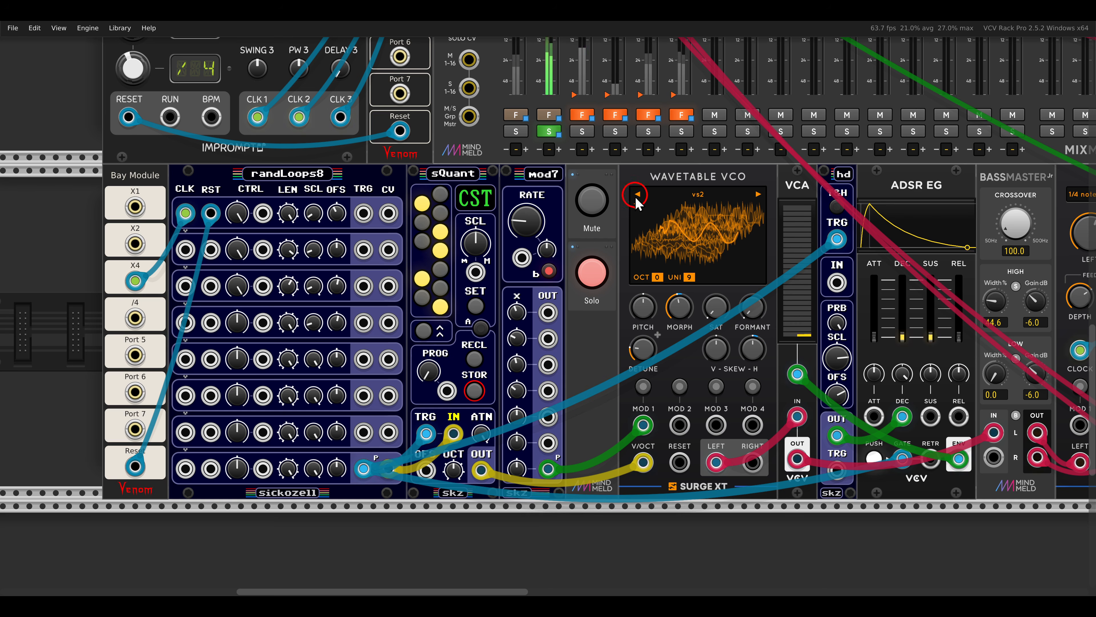
{"action": "left_click", "coordinate": [591, 275]}
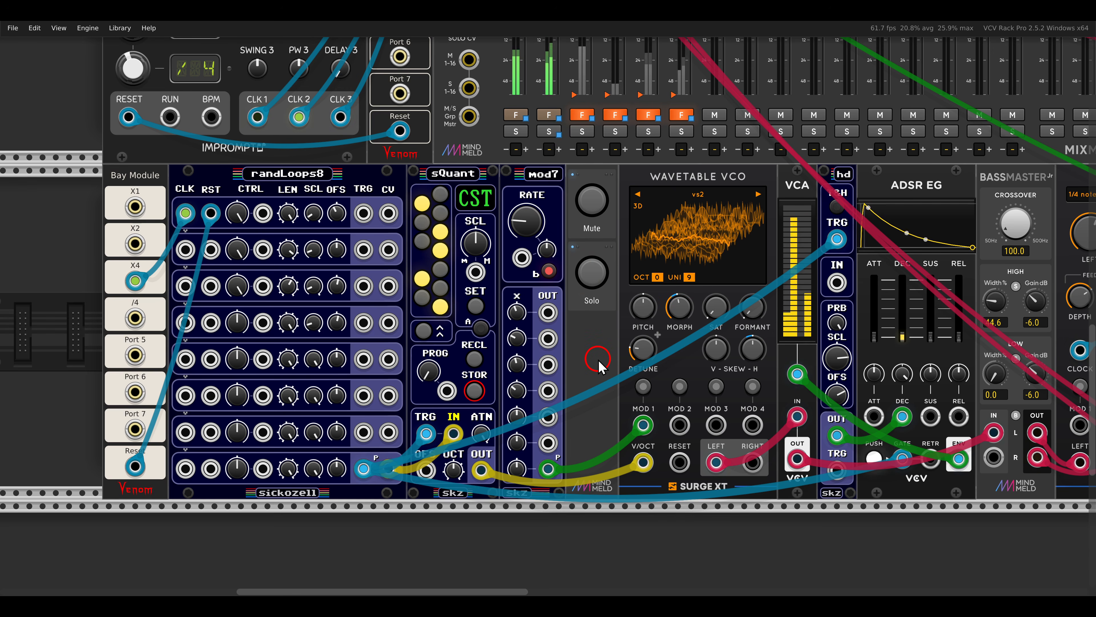
Switch off Mute for the trigSeq8x voice that drives the three macro oscillator 2 modules.
{"action": "scroll", "coordinate": [598, 359], "scroll_direction": "down", "scroll_amount": 3}
{"action": "left_click_drag", "start_coordinate": [867, 201], "coordinate": [483, 356]}
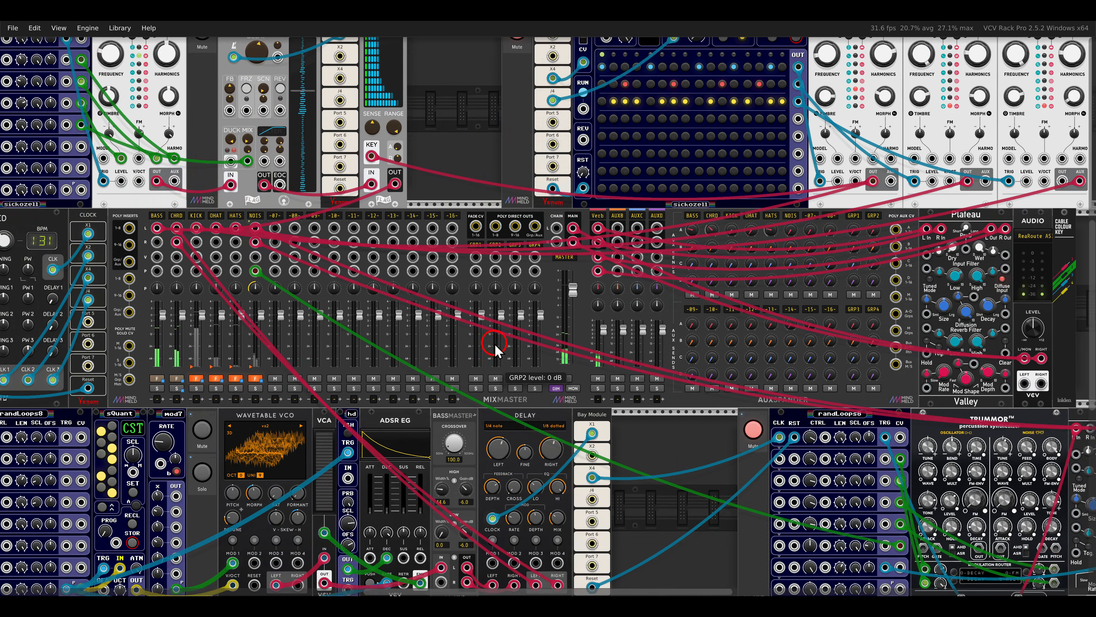
{"action": "left_click_drag", "start_coordinate": [752, 233], "coordinate": [554, 348]}
{"action": "scroll", "coordinate": [627, 216], "scroll_direction": "up", "scroll_amount": 2}
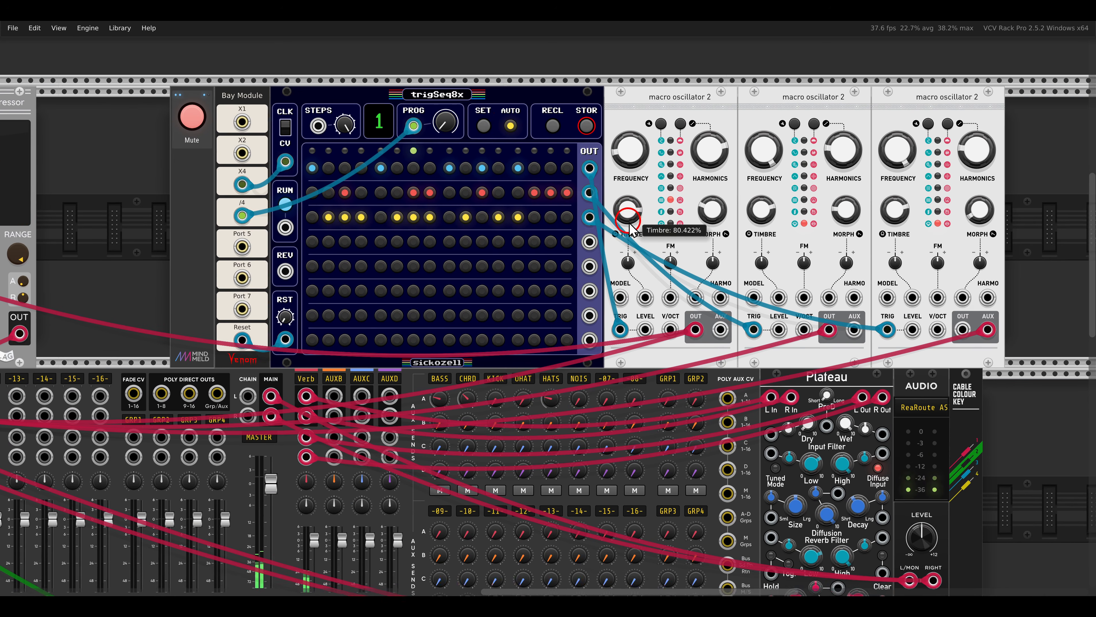
{"action": "left_click_drag", "start_coordinate": [629, 222], "coordinate": [629, 227]}
{"action": "left_click_drag", "start_coordinate": [399, 90], "coordinate": [487, 126]}
{"action": "key", "text": "Escape"}
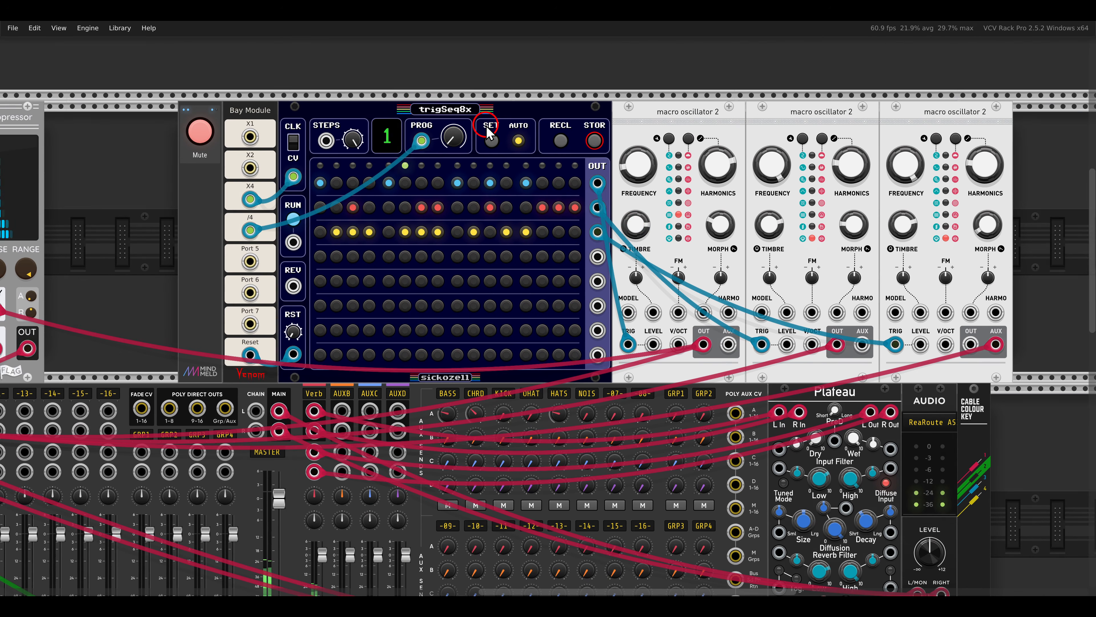
{"action": "left_click", "coordinate": [202, 132]}
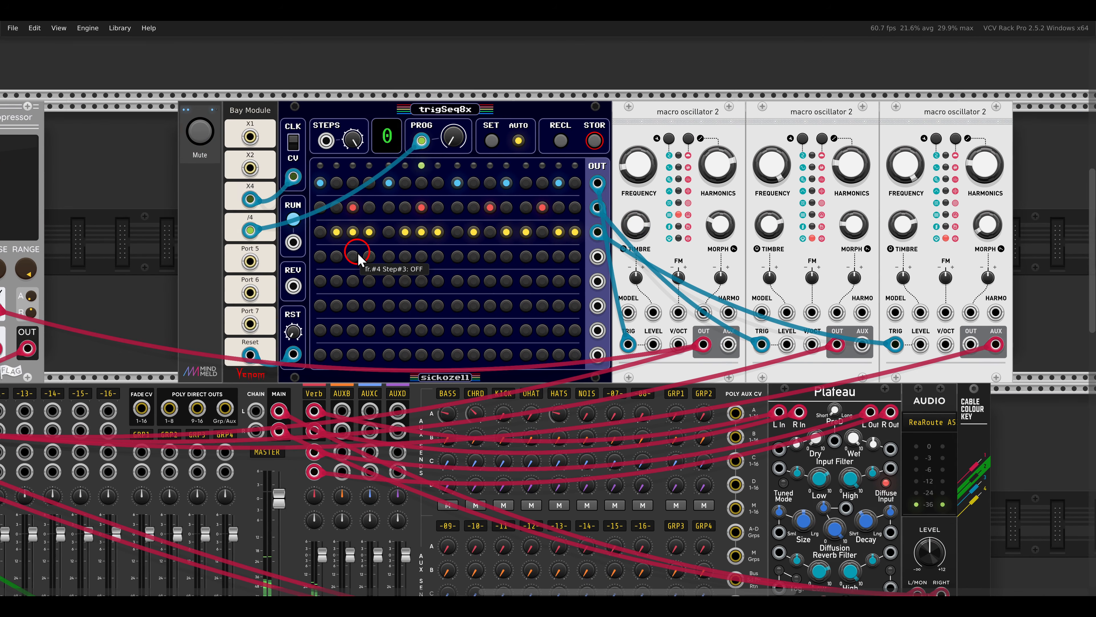
Switch off Mute for the randLoops8 and Trummor percussion voice in the bottom rack row.
{"action": "scroll", "coordinate": [343, 256], "scroll_direction": "down", "scroll_amount": 2}
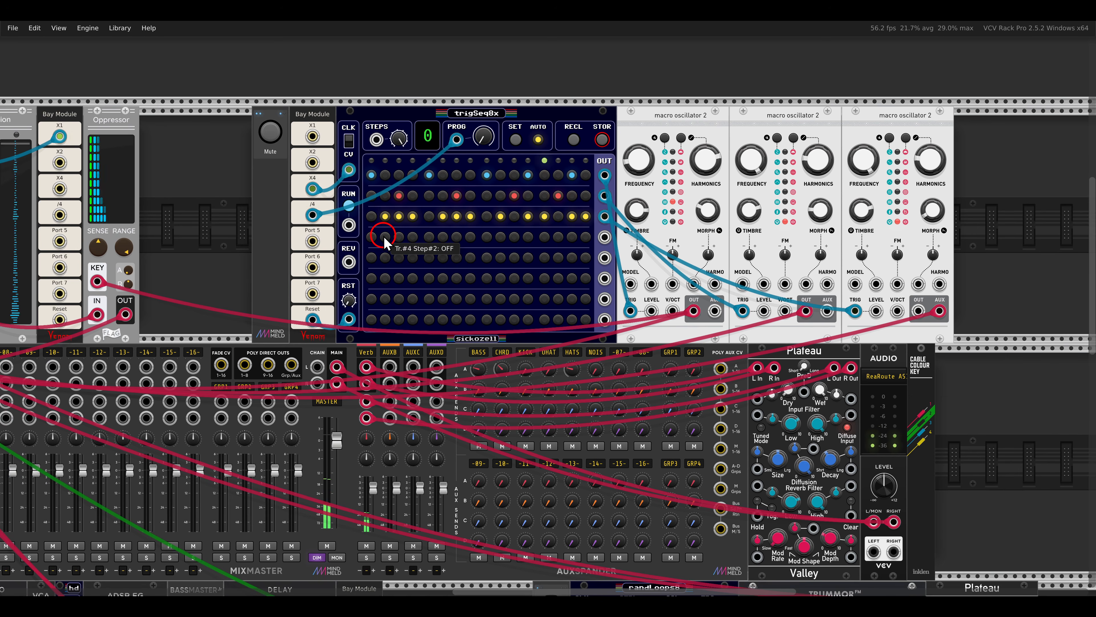
{"action": "scroll", "coordinate": [456, 250], "scroll_direction": "down", "scroll_amount": 3}
{"action": "scroll", "coordinate": [456, 253], "scroll_direction": "down", "scroll_amount": 7}
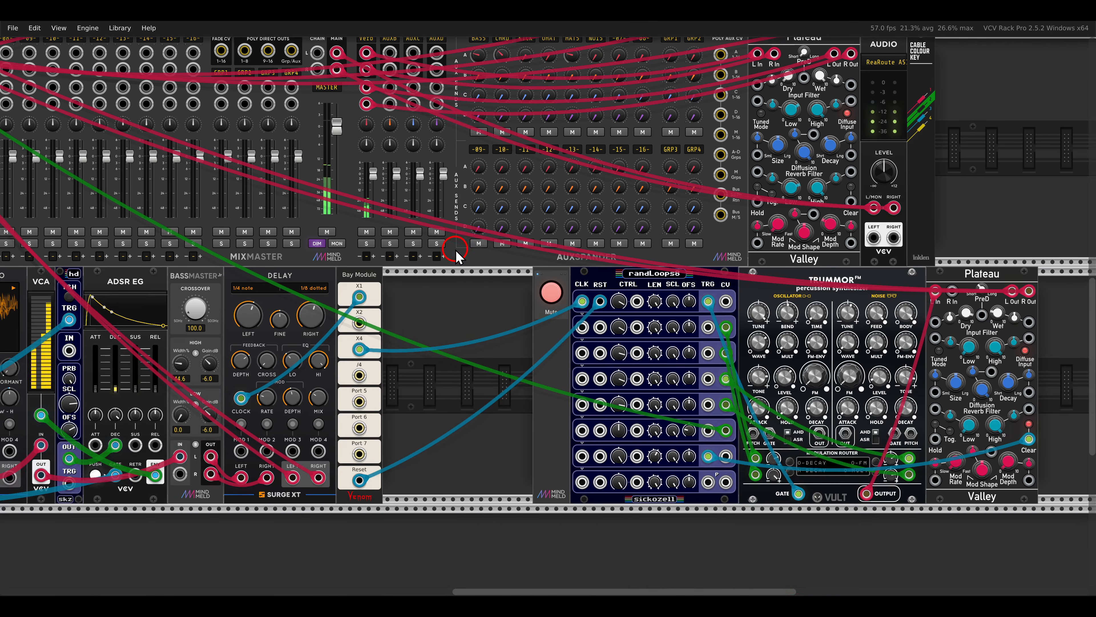
{"action": "left_click_drag", "start_coordinate": [565, 363], "coordinate": [388, 252]}
{"action": "scroll", "coordinate": [641, 285], "scroll_direction": "up", "scroll_amount": 2}
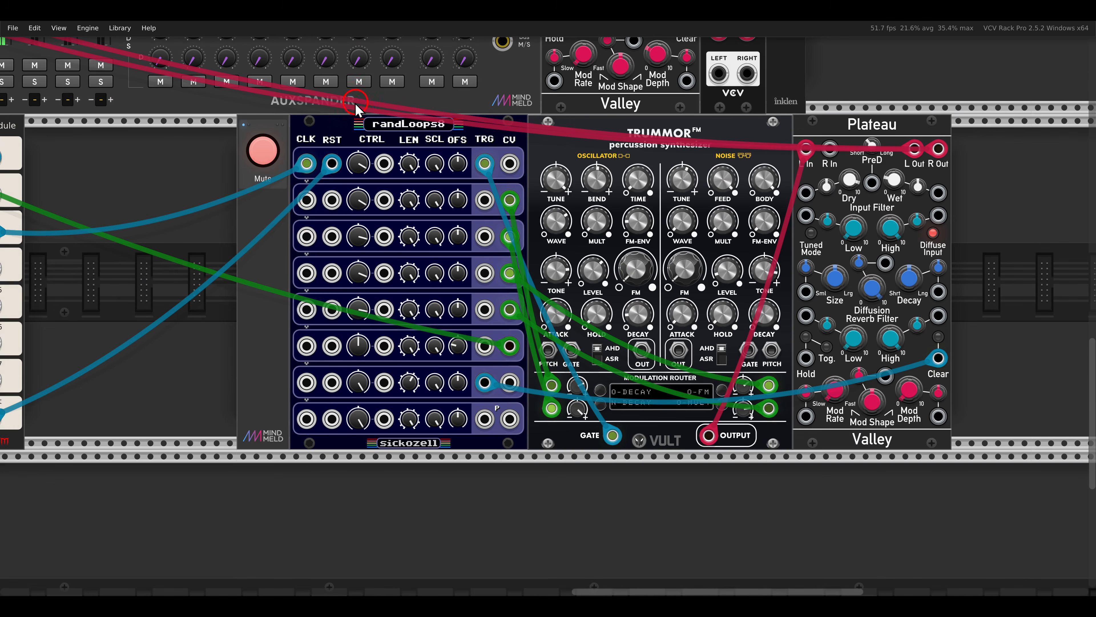
{"action": "left_click_drag", "start_coordinate": [587, 115], "coordinate": [720, 160]}
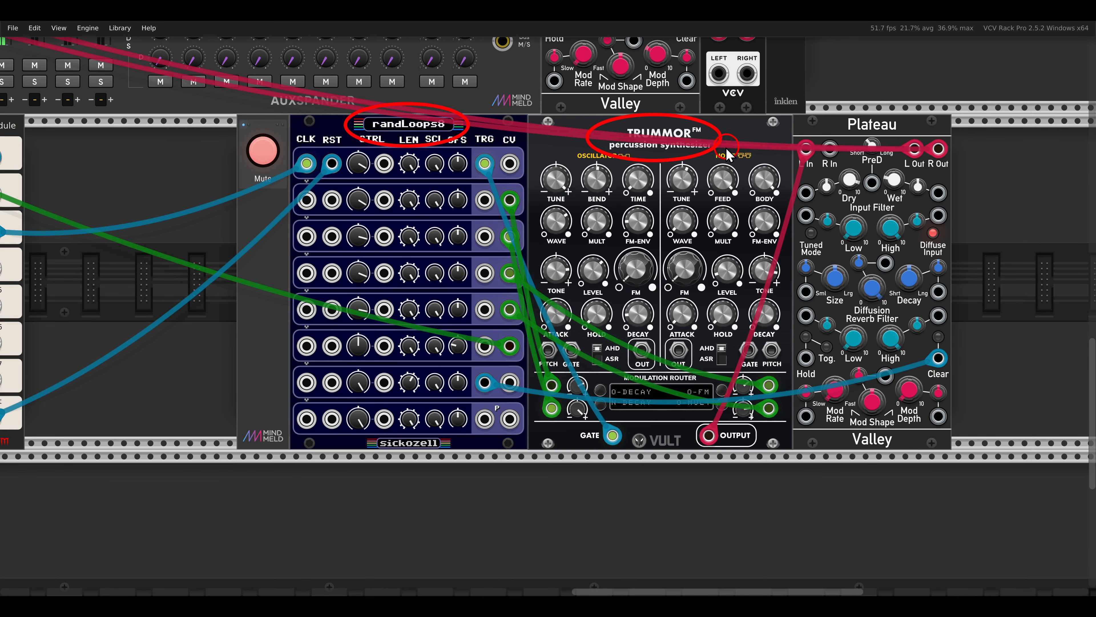
{"action": "left_click", "coordinate": [254, 154]}
{"action": "scroll", "coordinate": [254, 152], "scroll_direction": "down", "scroll_amount": 3}
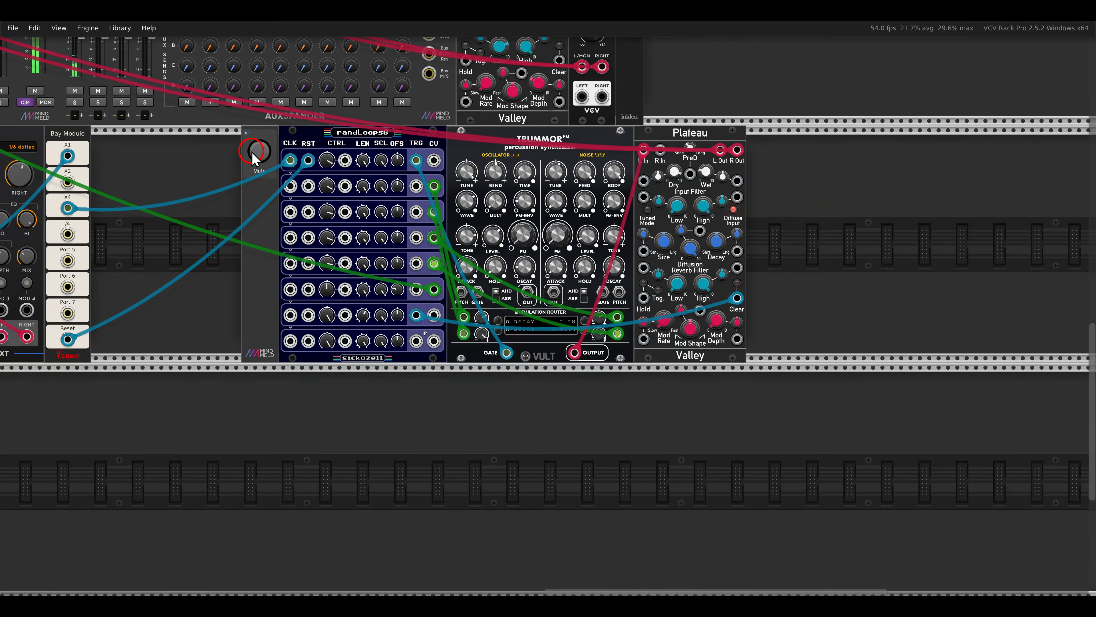
{"action": "left_click_drag", "start_coordinate": [203, 135], "coordinate": [778, 243]}
{"action": "scroll", "coordinate": [663, 188], "scroll_direction": "down", "scroll_amount": 1}
{"action": "scroll", "coordinate": [663, 192], "scroll_direction": "down", "scroll_amount": 2}
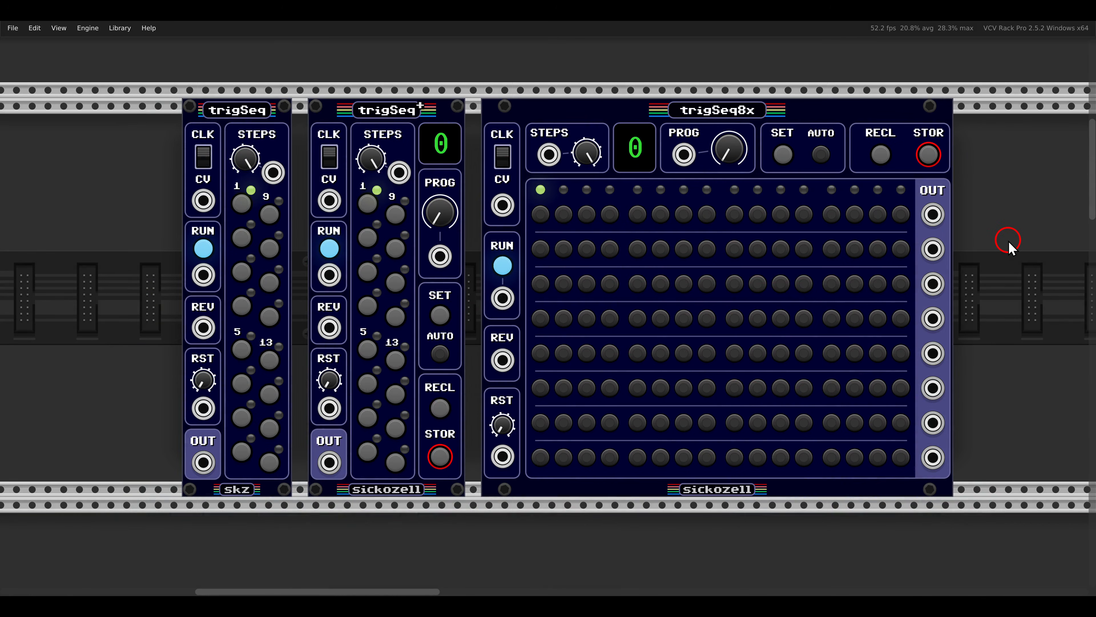
Check the module options of the unpatched trigSeq and trigSeq+, including TURING MODE.
{"action": "right_click", "coordinate": [277, 141]}
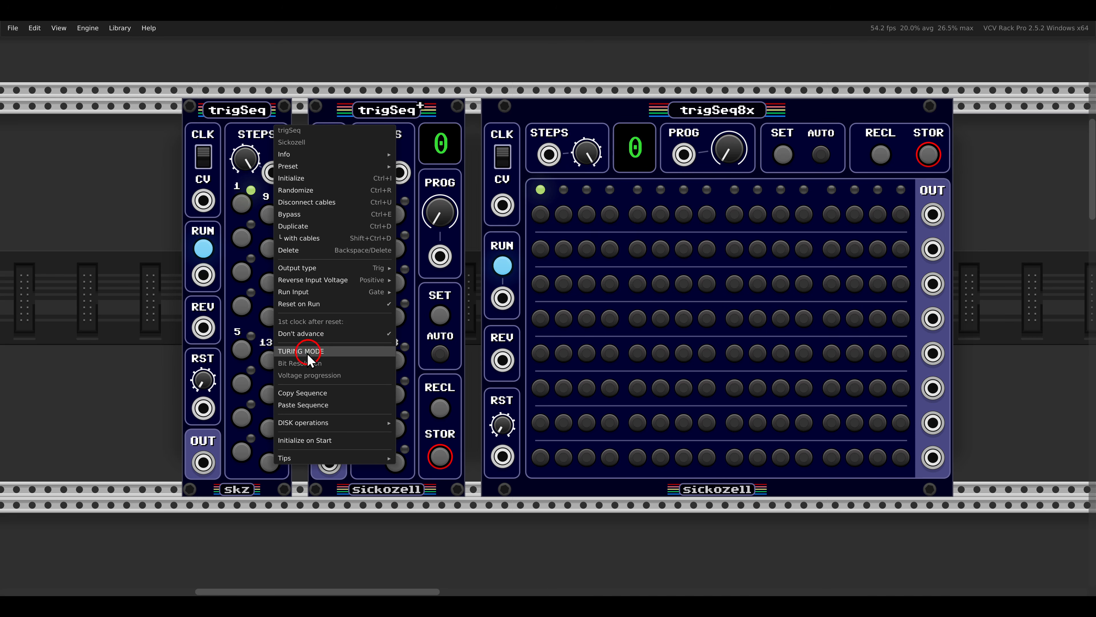
{"action": "left_click", "coordinate": [246, 126]}
{"action": "right_click", "coordinate": [360, 116]}
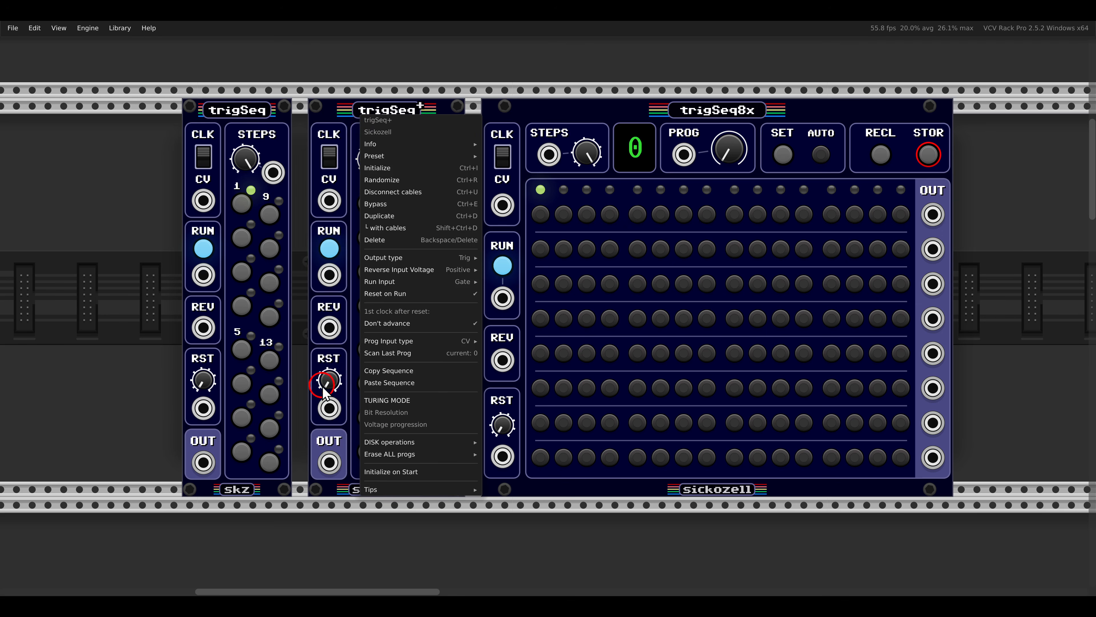
{"action": "left_click", "coordinate": [542, 126]}
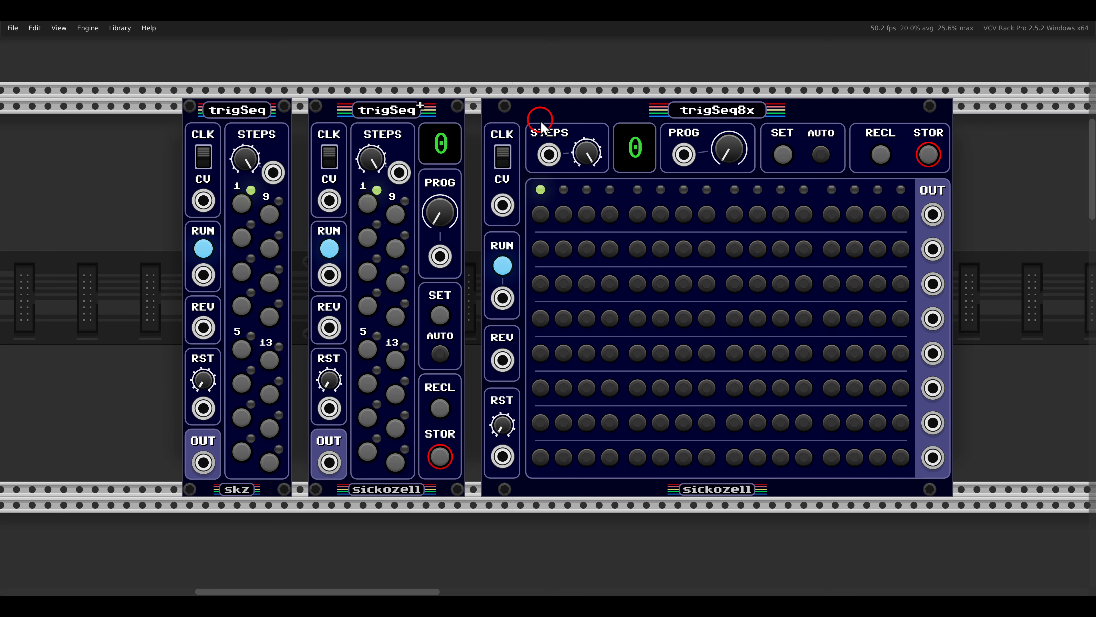
Switch off Mute for the trigSeq voice that plays the FM2 VCO.
{"action": "scroll", "coordinate": [542, 130], "scroll_direction": "down", "scroll_amount": 15}
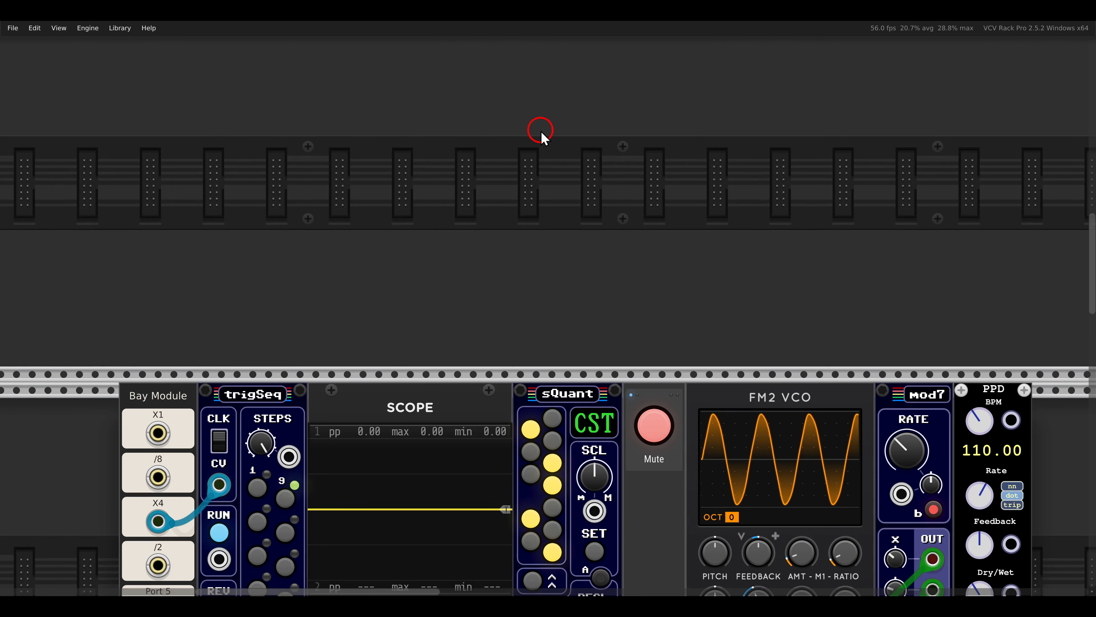
{"action": "scroll", "coordinate": [542, 129], "scroll_direction": "down", "scroll_amount": 6}
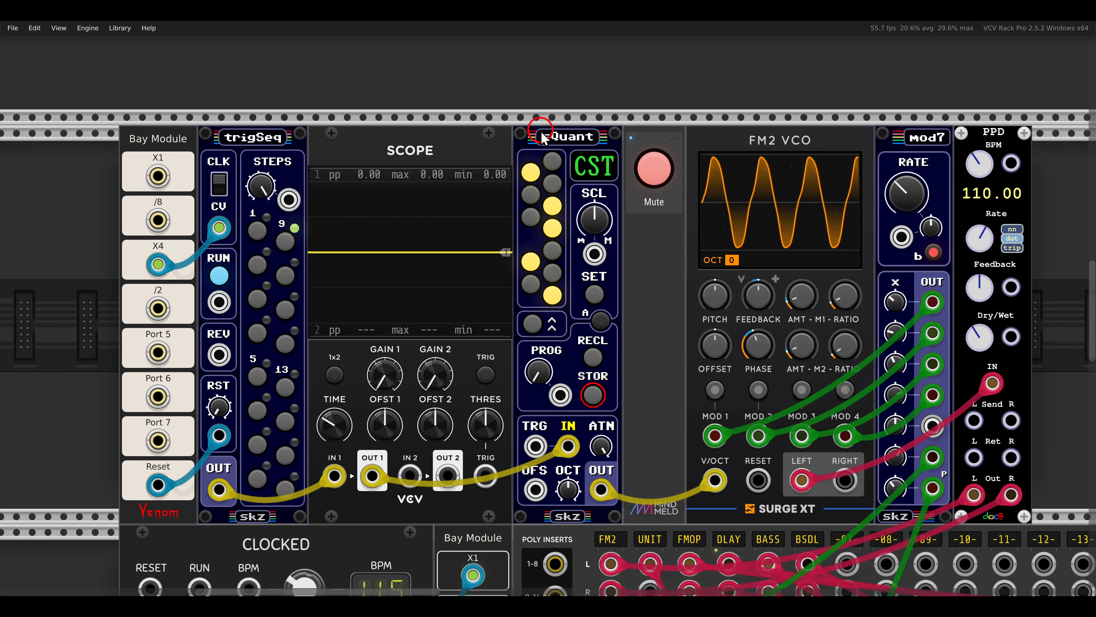
{"action": "scroll", "coordinate": [541, 136], "scroll_direction": "down", "scroll_amount": 1}
{"action": "left_click", "coordinate": [660, 146]}
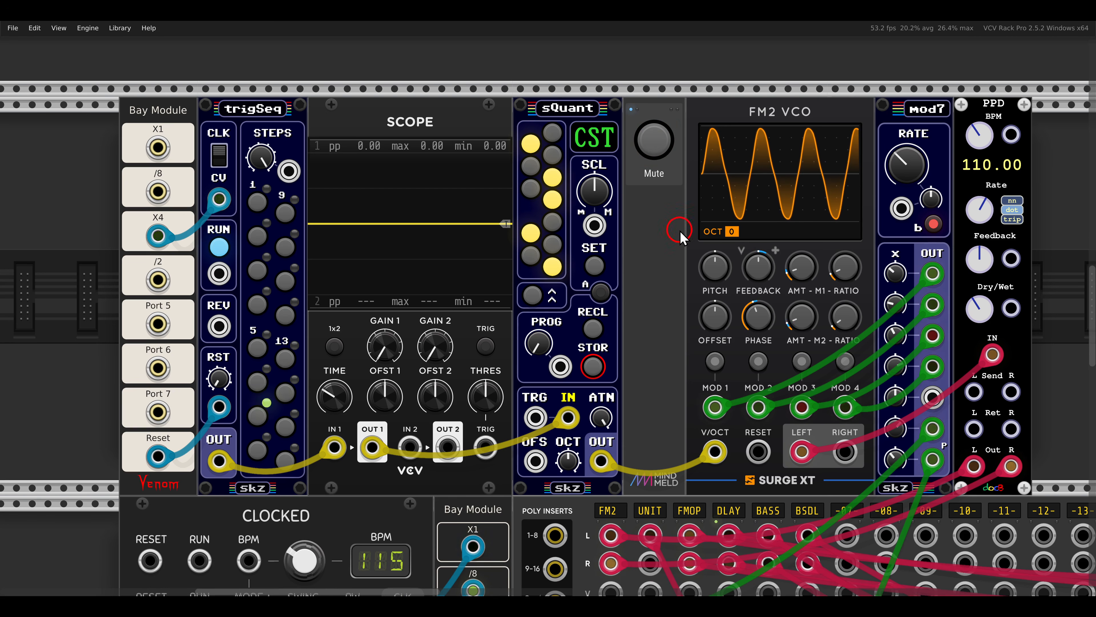
Enable TURING MODE on the FM2 VCO voice's trigSeq and switch on steps 1 and 4.
{"action": "right_click", "coordinate": [243, 115]}
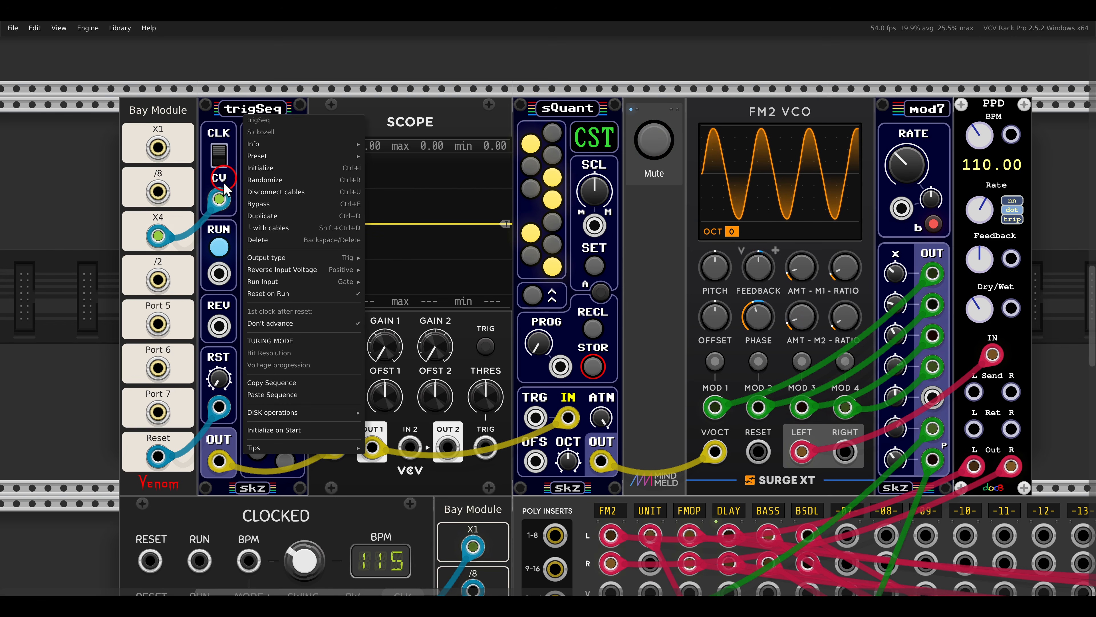
{"action": "left_click", "coordinate": [252, 343]}
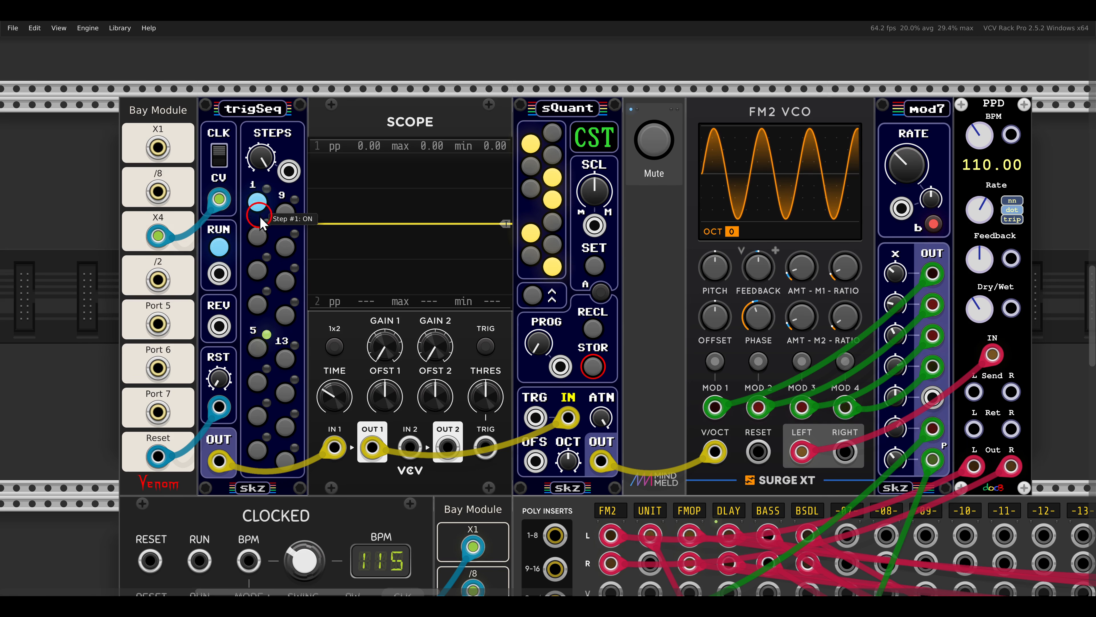
{"action": "left_click", "coordinate": [257, 305]}
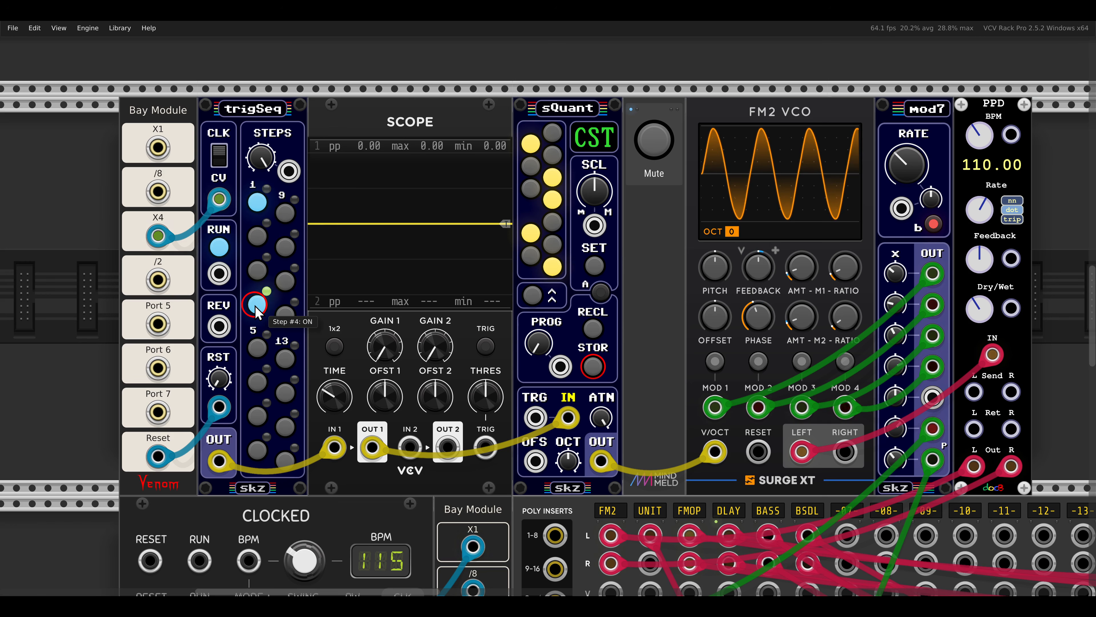
Raise the output attenuator of the FM2 VCO voice's trigSeq from zero to a low level.
{"action": "left_click", "coordinate": [210, 365]}
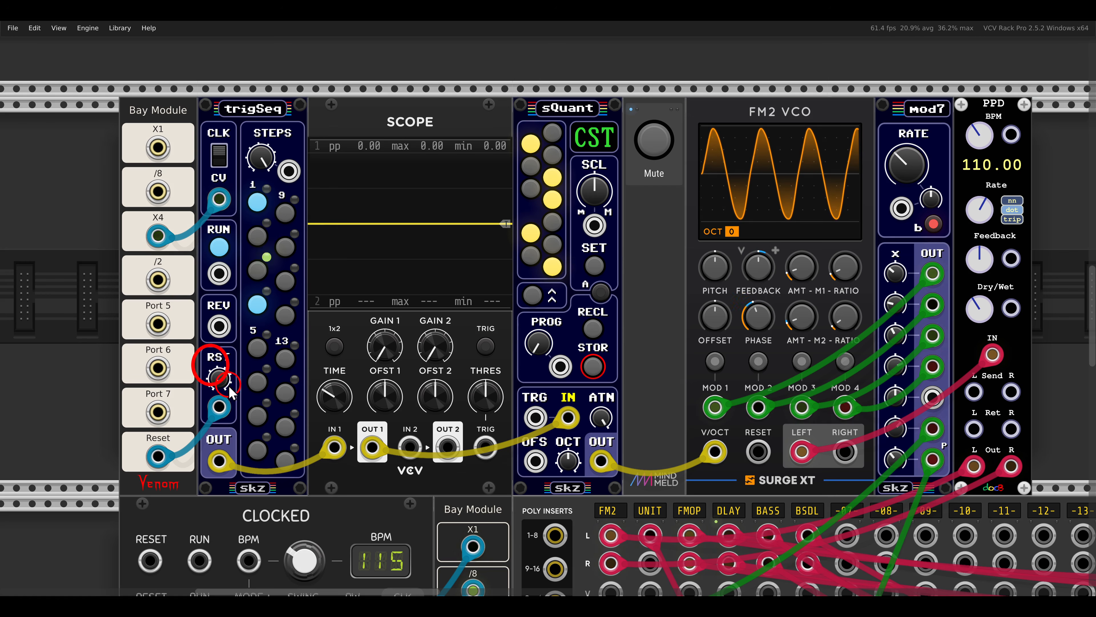
{"action": "left_click_drag", "start_coordinate": [230, 391], "coordinate": [240, 402]}
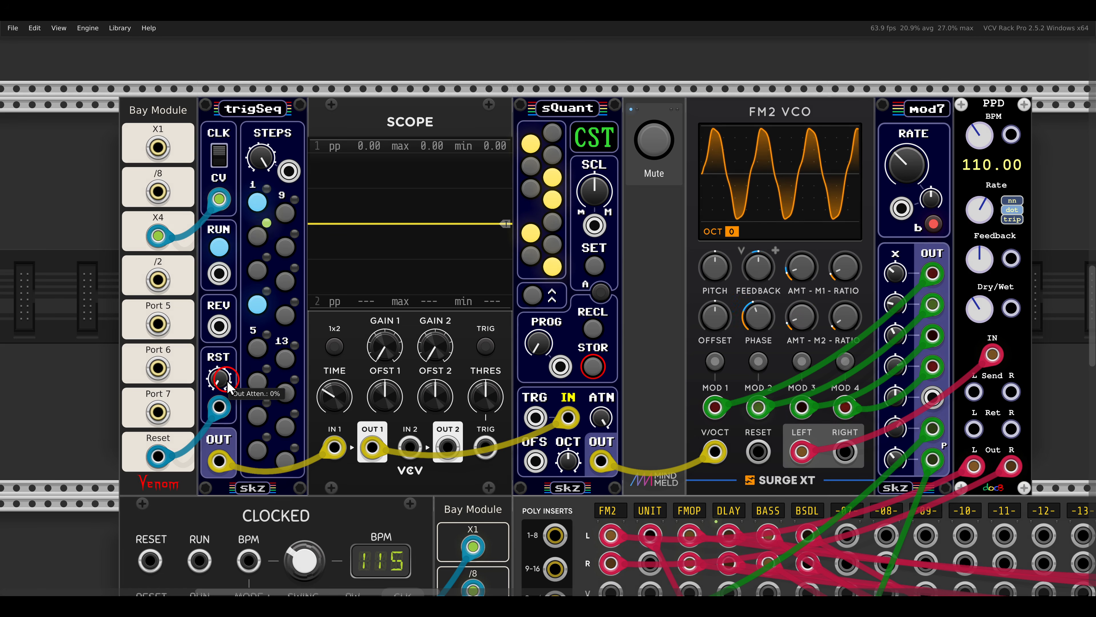
{"action": "left_click_drag", "start_coordinate": [228, 382], "coordinate": [228, 354]}
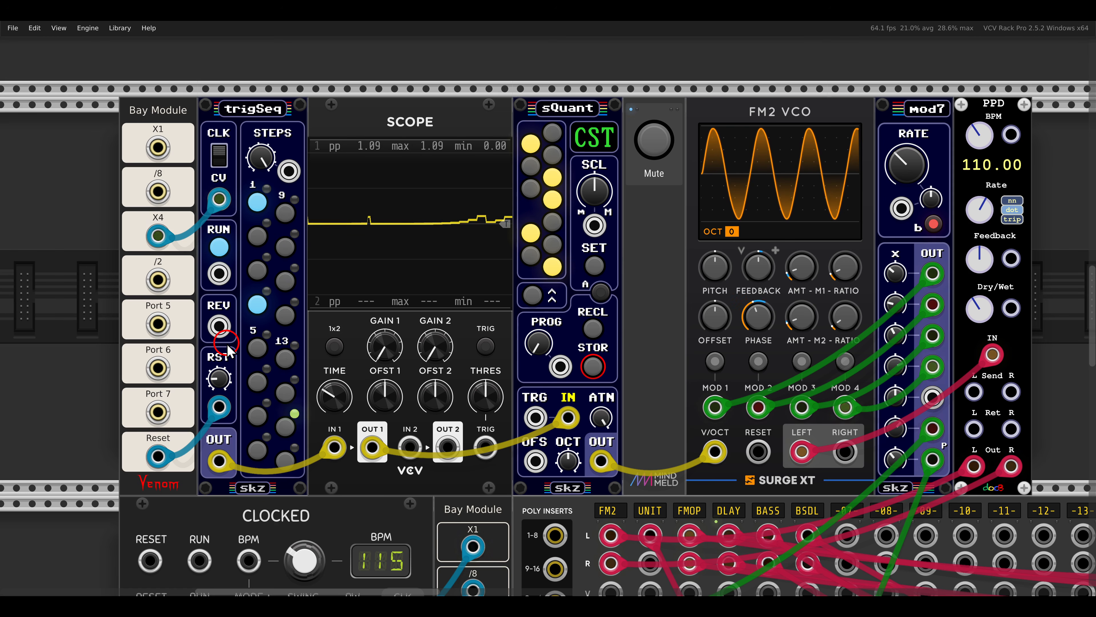
Shorten the trigSeq sequence, switch on steps 6, 9 and 10, and switch step 9 off again.
{"action": "left_click_drag", "start_coordinate": [261, 159], "coordinate": [258, 239]}
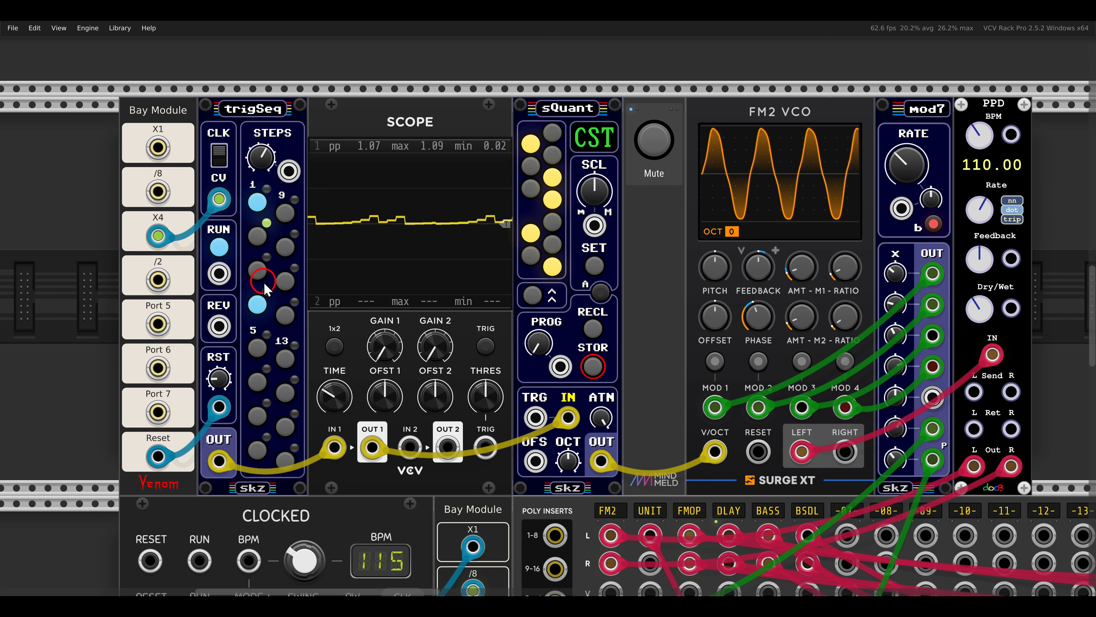
{"action": "left_click", "coordinate": [285, 214]}
{"action": "left_click", "coordinate": [286, 246]}
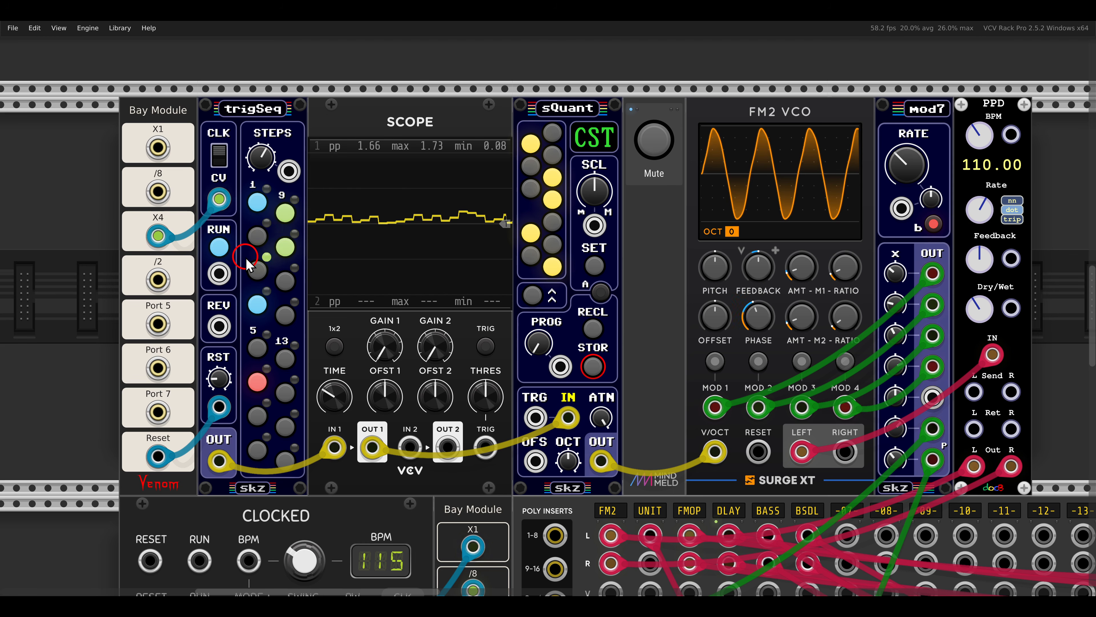
{"action": "left_click", "coordinate": [284, 218]}
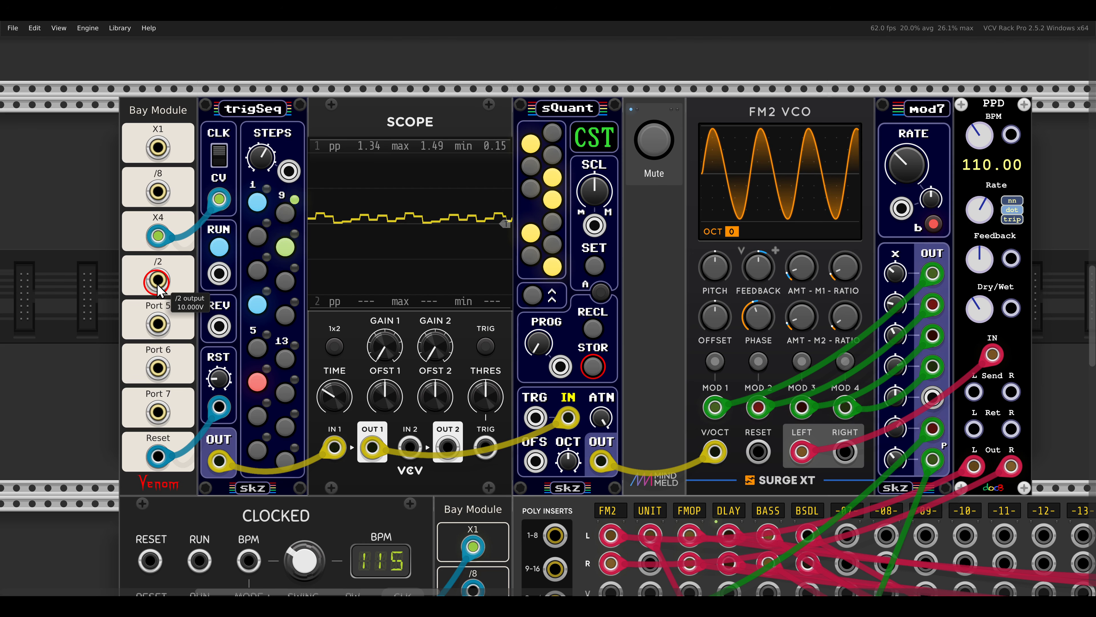
Patch the Bay Module's /2 output to the trigSeq RUN input and disable Reset on Run.
{"action": "left_click_drag", "start_coordinate": [157, 284], "coordinate": [217, 273]}
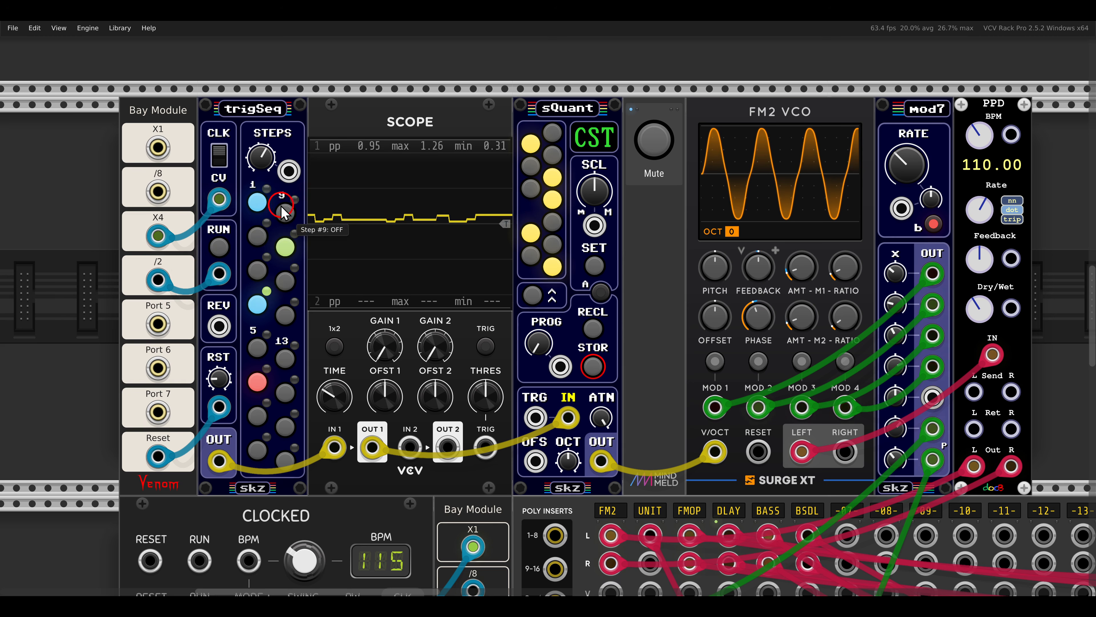
{"action": "right_click", "coordinate": [259, 123]}
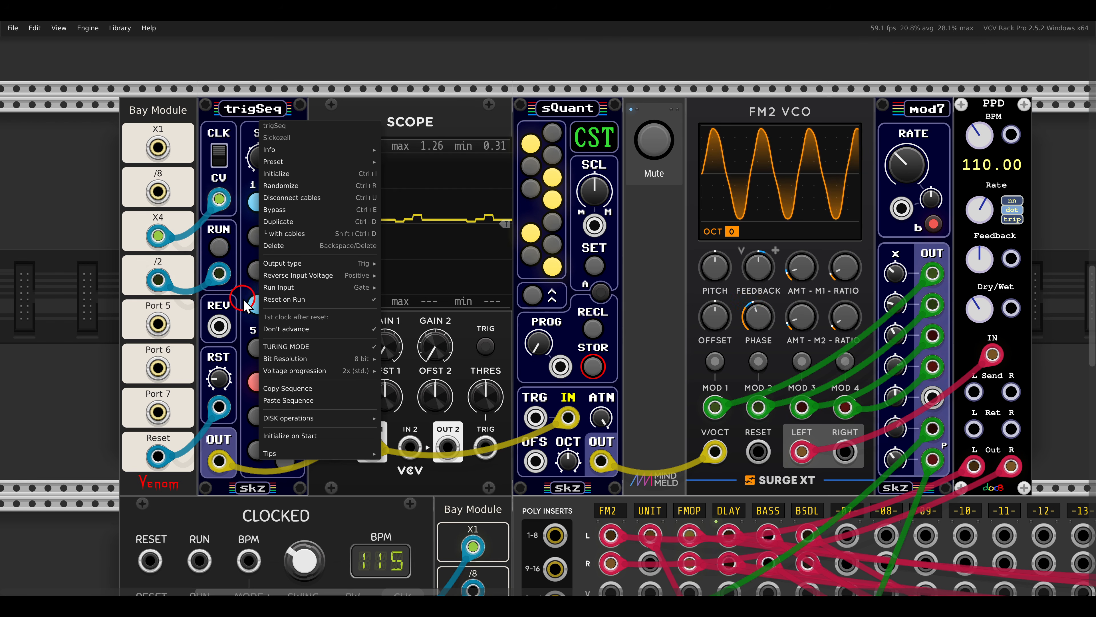
{"action": "left_click", "coordinate": [294, 299]}
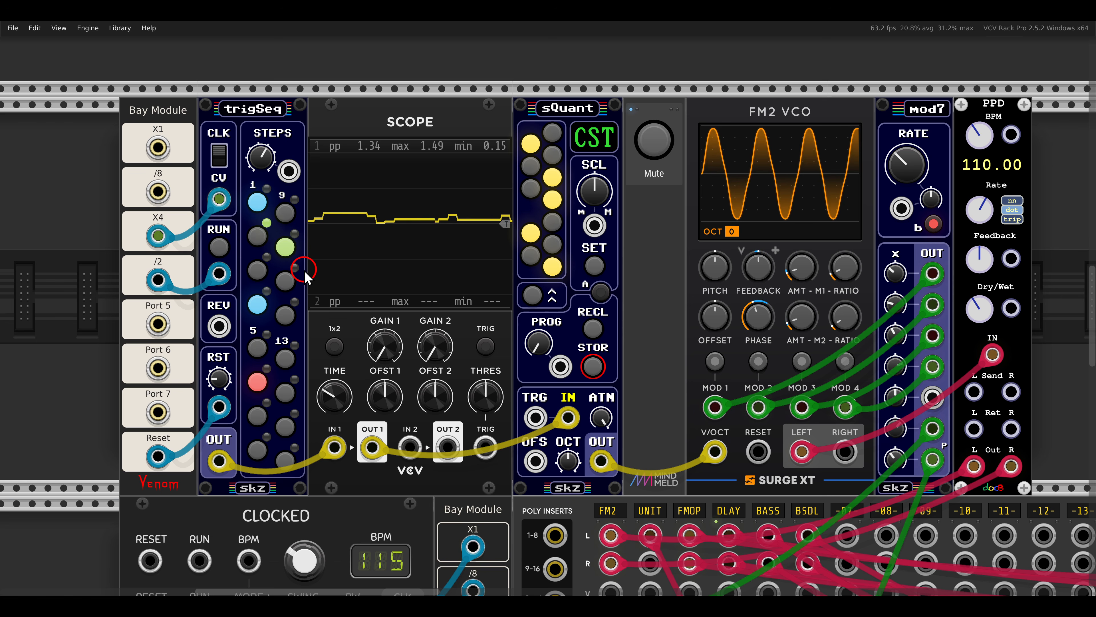
Check the module options of the VCO Unit voice's trigSeq+ and switch off Mute for that voice.
{"action": "scroll", "coordinate": [305, 276], "scroll_direction": "down", "scroll_amount": 5}
{"action": "scroll", "coordinate": [304, 276], "scroll_direction": "down", "scroll_amount": 12}
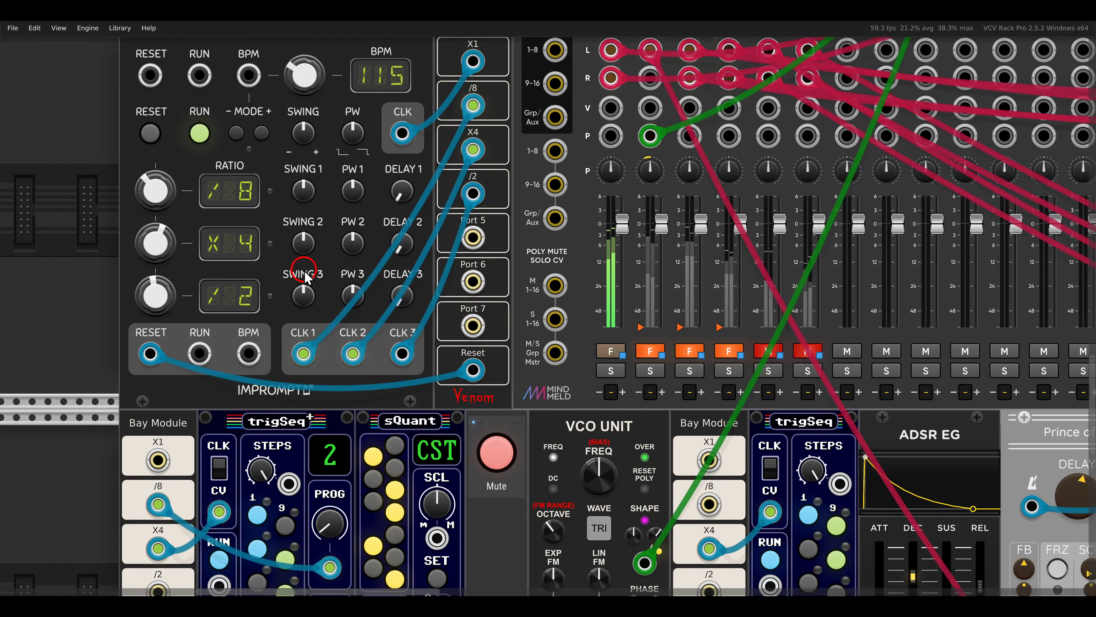
{"action": "scroll", "coordinate": [347, 275], "scroll_direction": "down", "scroll_amount": 1}
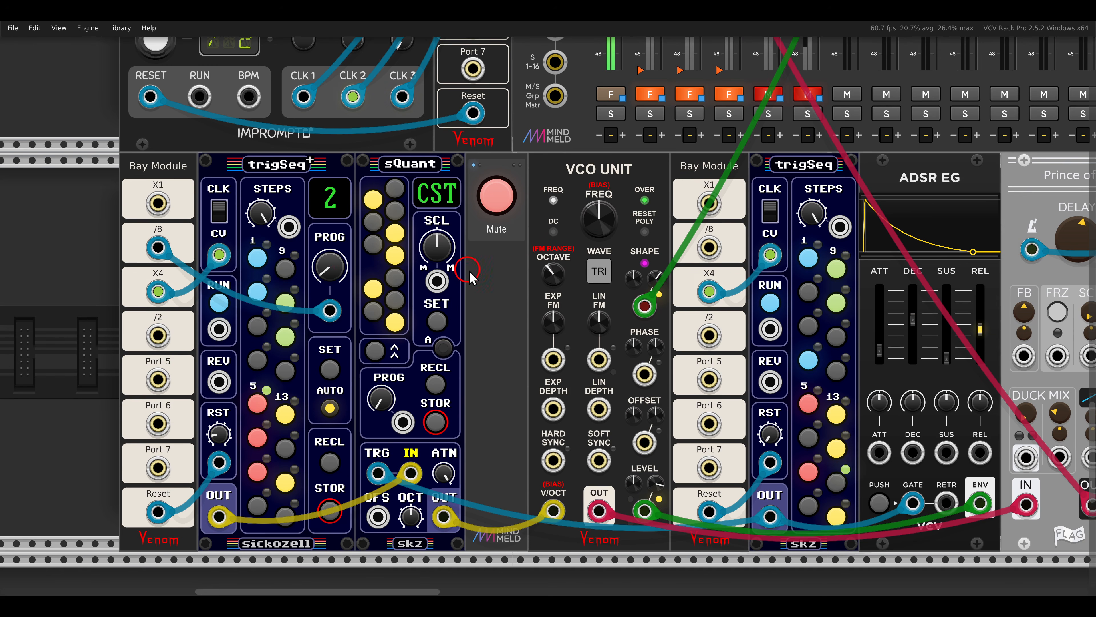
{"action": "scroll", "coordinate": [345, 268], "scroll_direction": "right", "scroll_amount": 1}
{"action": "left_click_drag", "start_coordinate": [197, 129], "coordinate": [295, 167]}
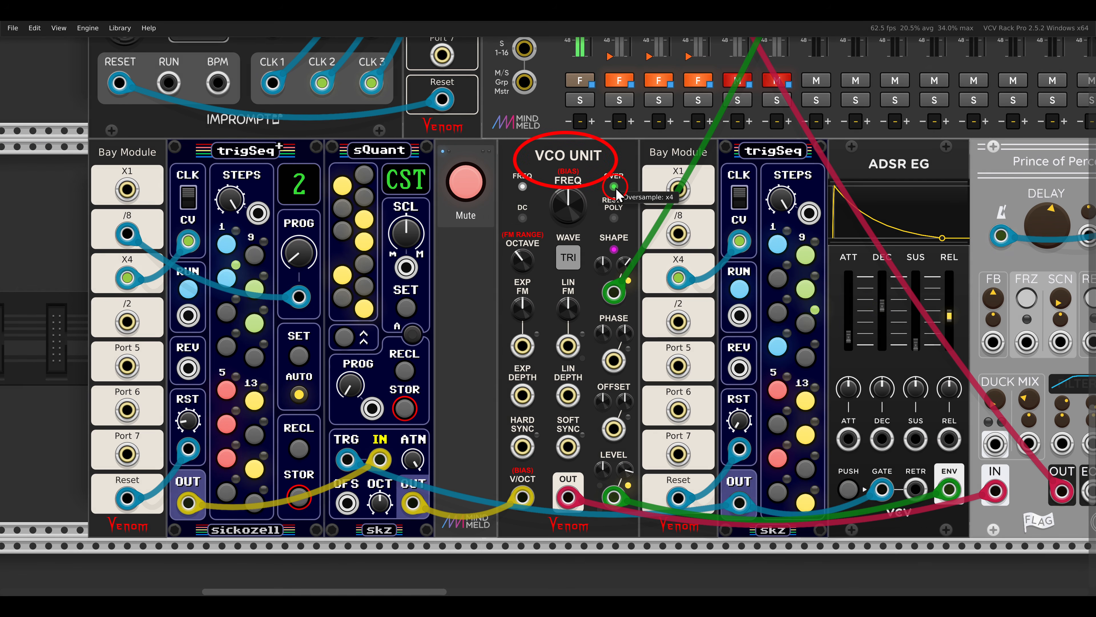
{"action": "right_click", "coordinate": [246, 303]}
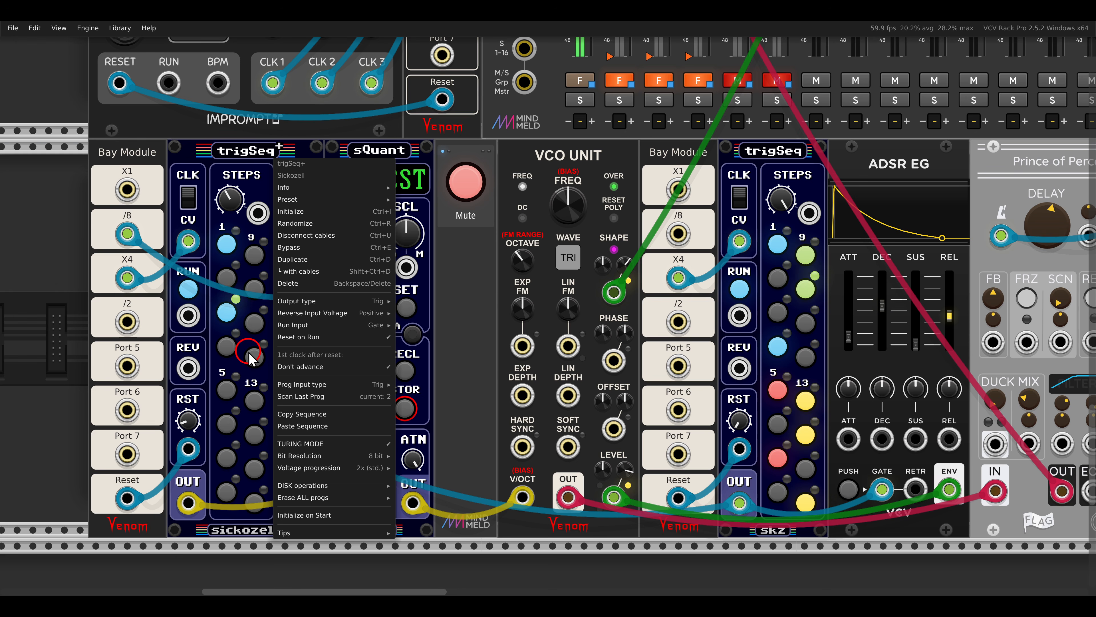
{"action": "left_click", "coordinate": [232, 168]}
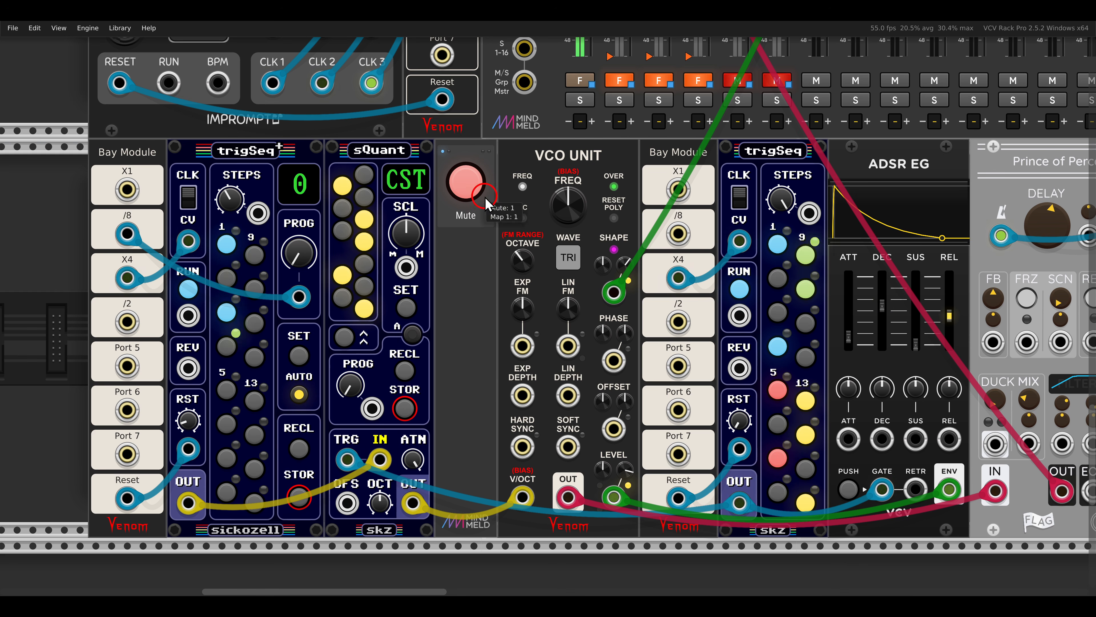
{"action": "left_click", "coordinate": [466, 182]}
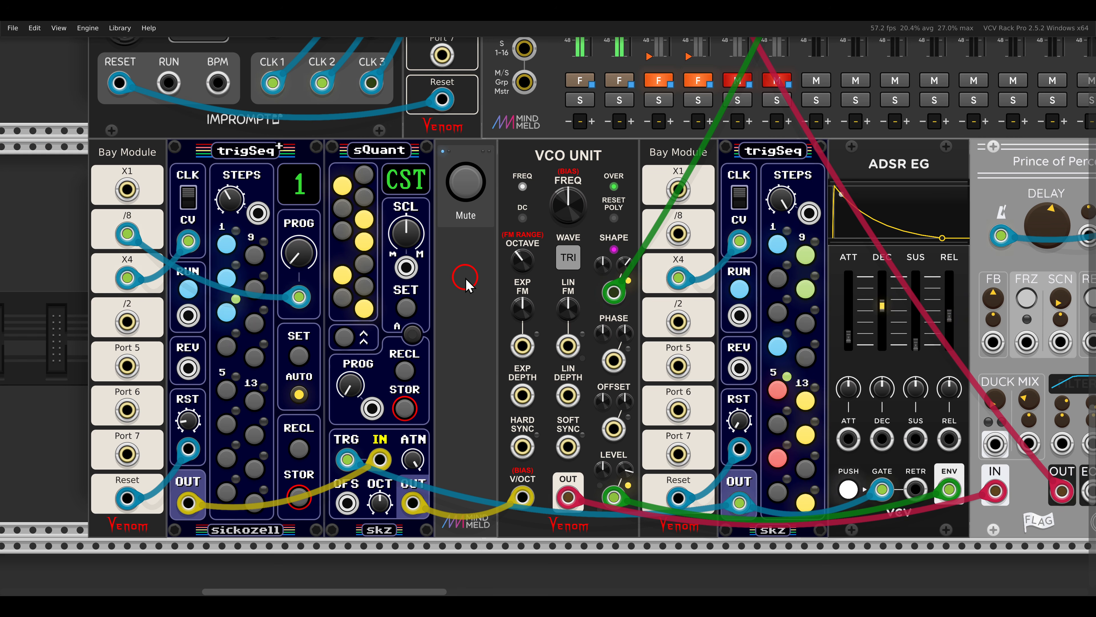
Check the module options of the FM-OP voice's trigSeq8x and switch off Mute for that voice.
{"action": "scroll", "coordinate": [467, 279], "scroll_direction": "down", "scroll_amount": 3}
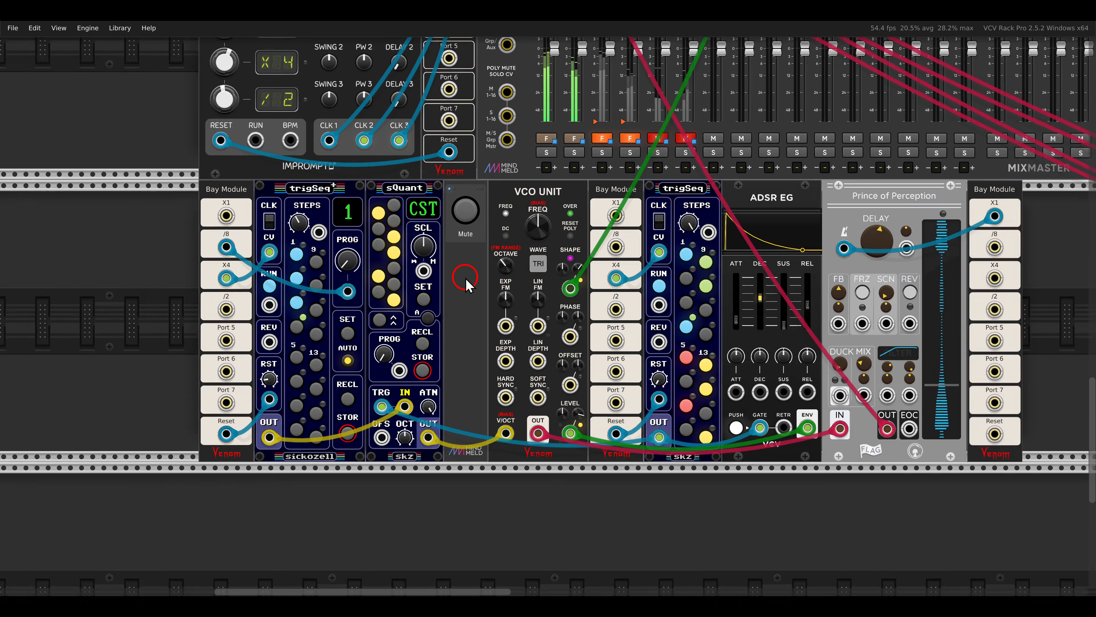
{"action": "left_click_drag", "start_coordinate": [661, 182], "coordinate": [302, 406]}
{"action": "left_click_drag", "start_coordinate": [813, 185], "coordinate": [476, 361]}
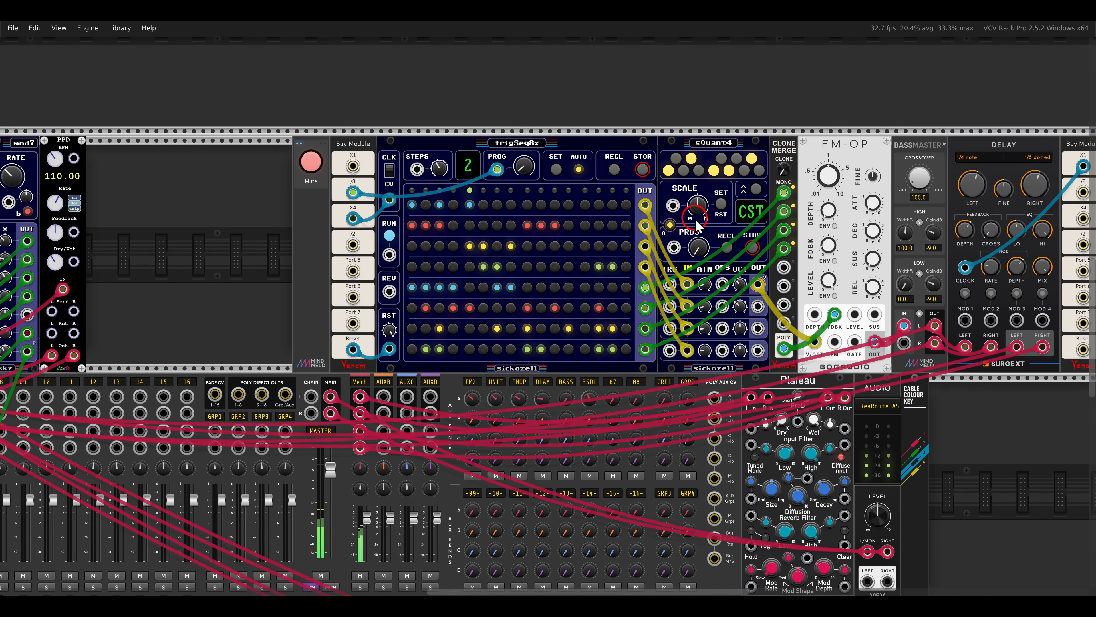
{"action": "scroll", "coordinate": [695, 211], "scroll_direction": "up", "scroll_amount": 2}
{"action": "left_click_drag", "start_coordinate": [724, 239], "coordinate": [625, 210]}
{"action": "scroll", "coordinate": [625, 216], "scroll_direction": "down", "scroll_amount": 1}
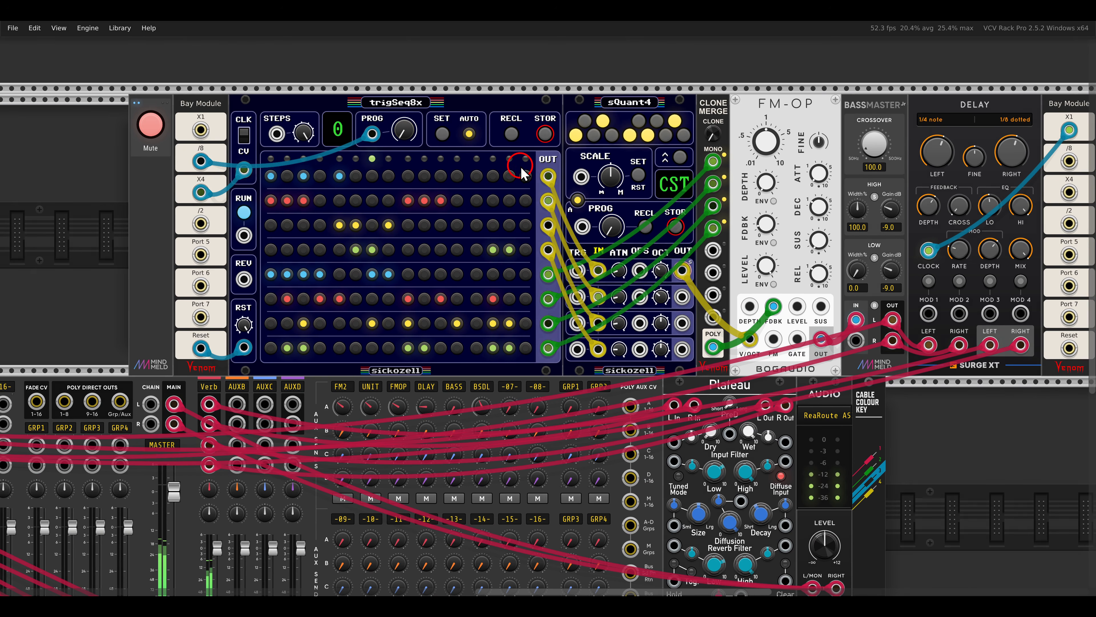
{"action": "mouse_move", "coordinate": [539, 202]}
{"action": "left_mouse_down"}
{"action": "mouse_move", "coordinate": [570, 265]}
{"action": "mouse_move", "coordinate": [569, 372]}
{"action": "left_mouse_up"}
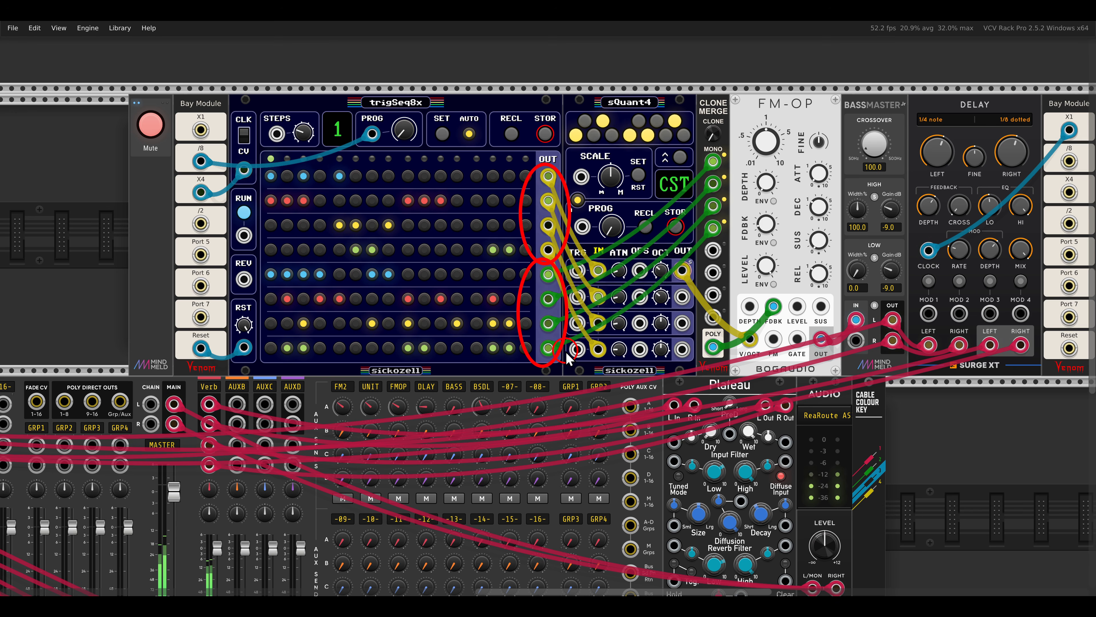
{"action": "key", "text": "Escape"}
{"action": "right_click", "coordinate": [457, 112]}
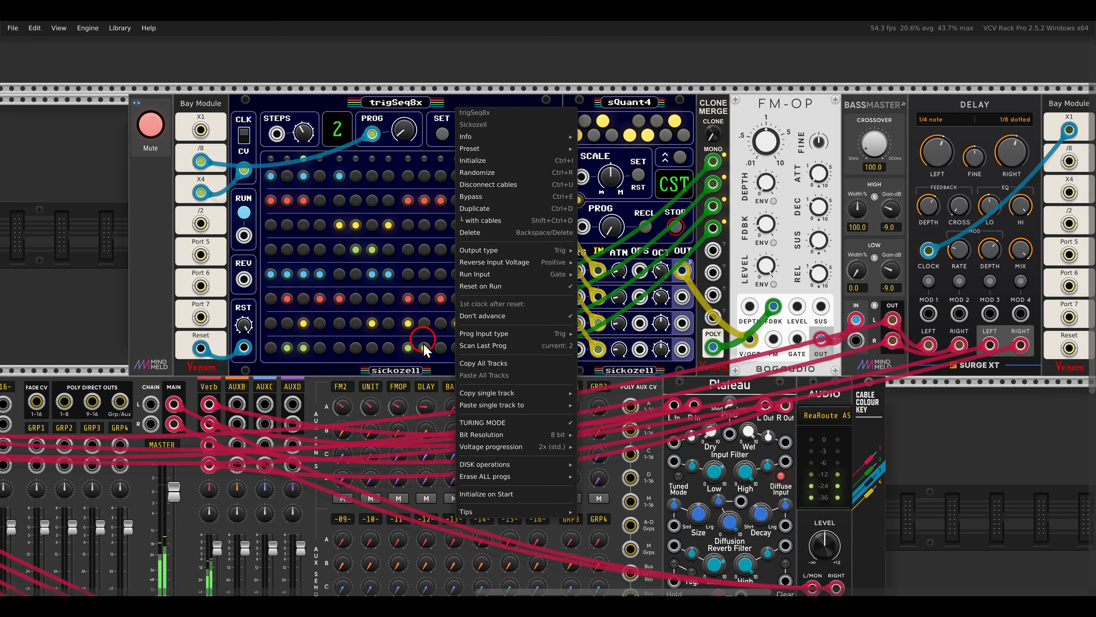
{"action": "left_click", "coordinate": [387, 109]}
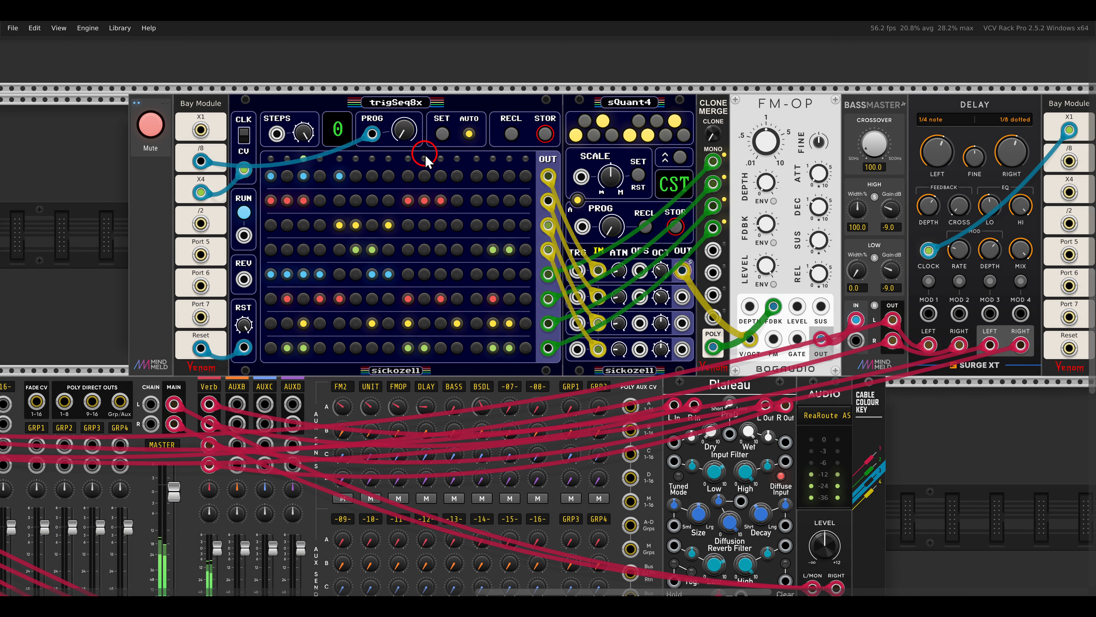
{"action": "left_click", "coordinate": [155, 126]}
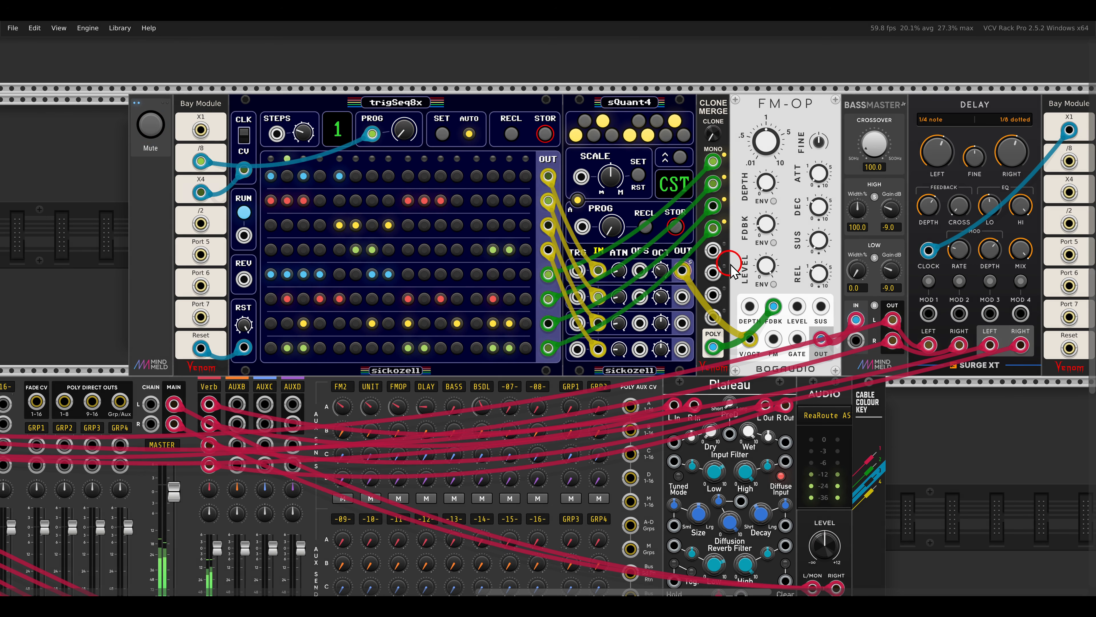
Switch off Mute for the Kickall voice triggered by the trigSeq in the bottom rack row.
{"action": "left_click", "coordinate": [104, 187]}
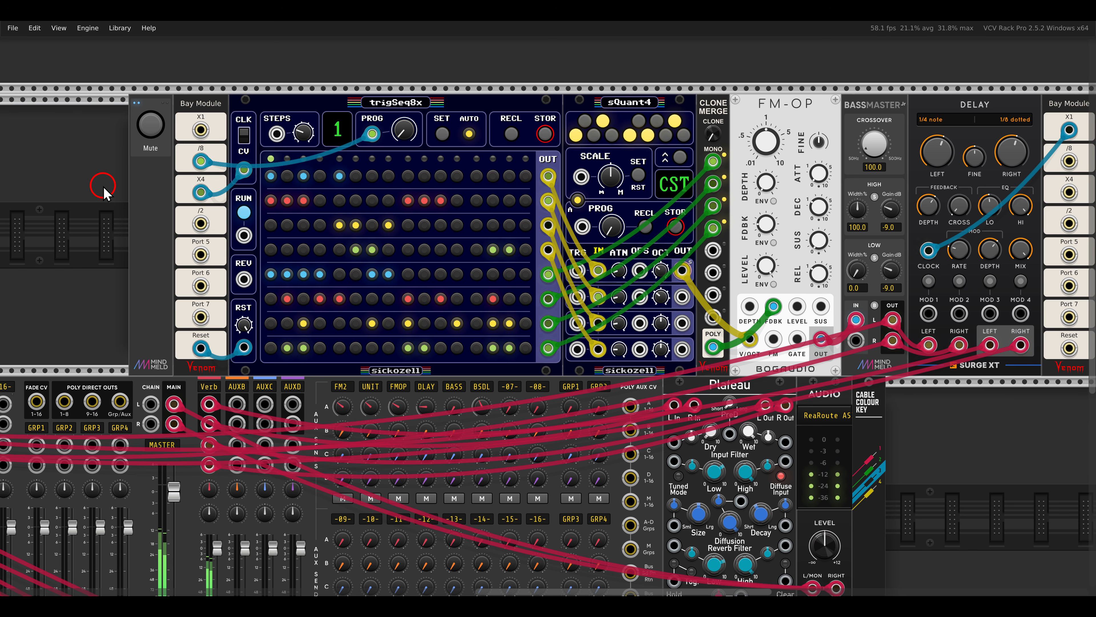
{"action": "scroll", "coordinate": [106, 193], "scroll_direction": "down", "scroll_amount": 14}
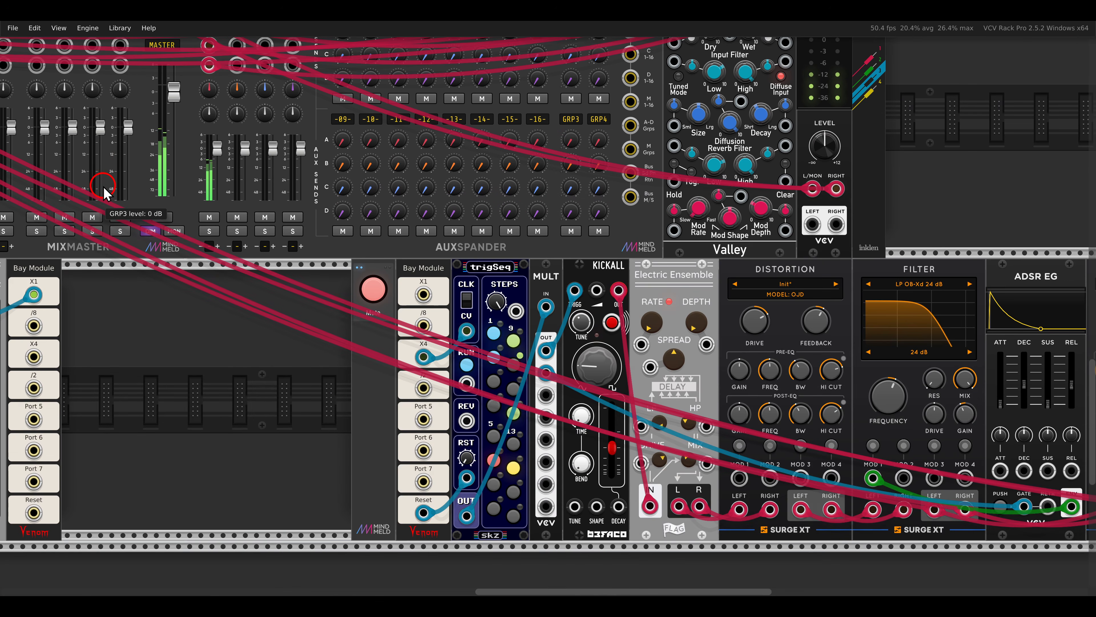
{"action": "scroll", "coordinate": [173, 205], "scroll_direction": "down", "scroll_amount": 1}
{"action": "scroll", "coordinate": [149, 251], "scroll_direction": "right", "scroll_amount": 4}
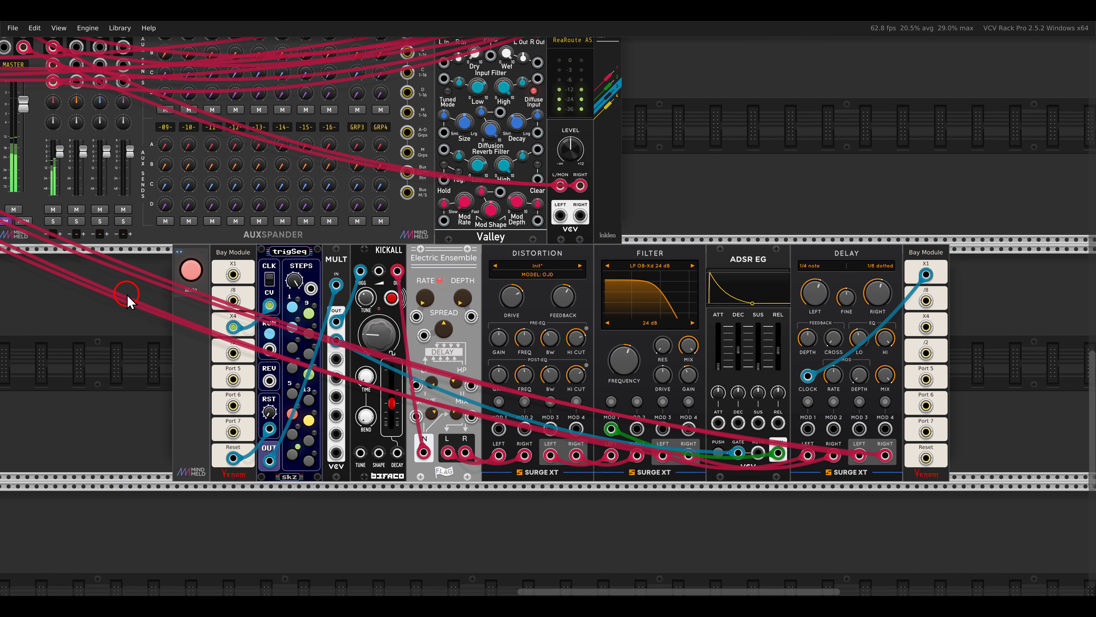
{"action": "scroll", "coordinate": [140, 282], "scroll_direction": "down", "scroll_amount": 4}
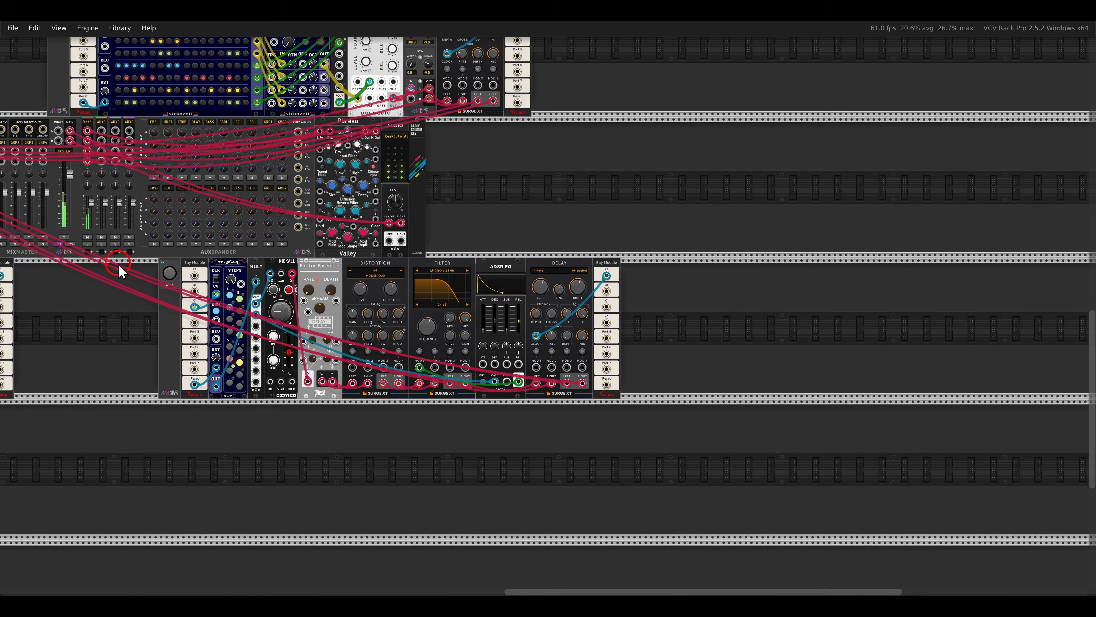
{"action": "left_click_drag", "start_coordinate": [122, 269], "coordinate": [546, 408]}
{"action": "left_click_drag", "start_coordinate": [383, 194], "coordinate": [423, 184]}
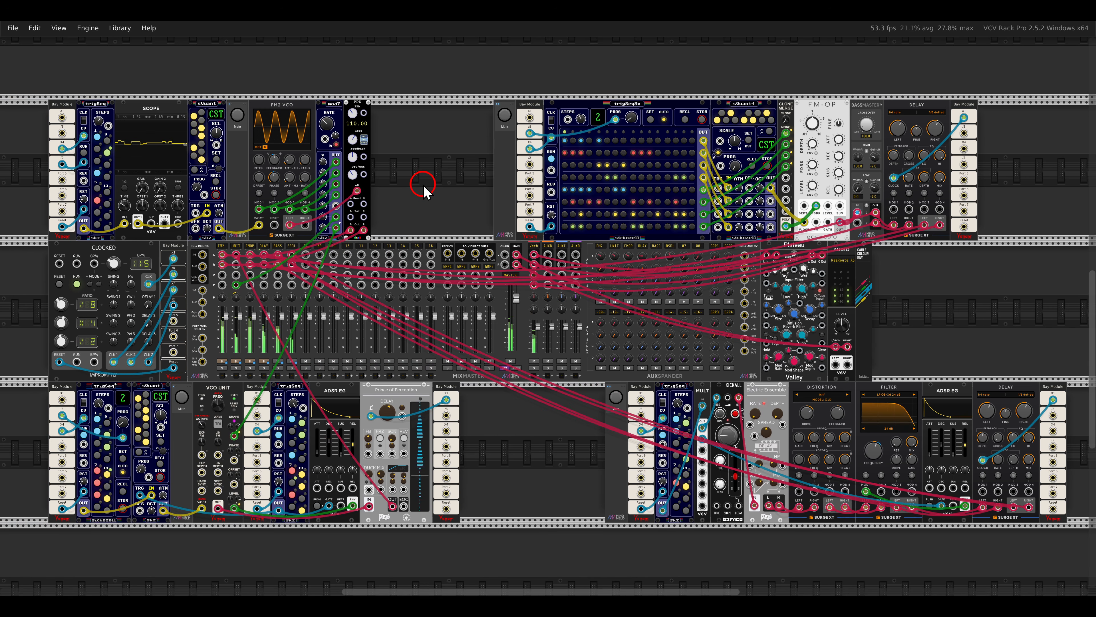